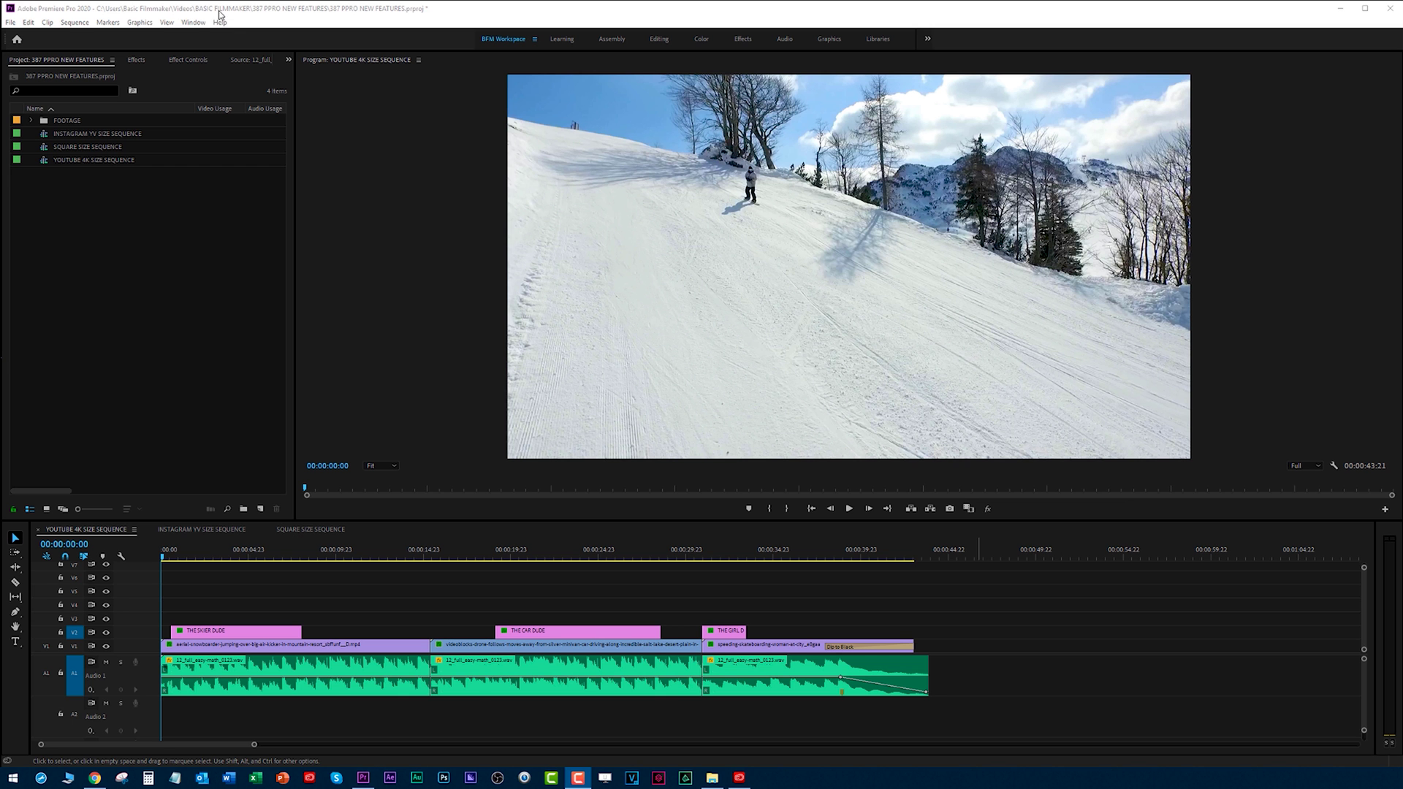
- Confirm Premiere Pro is version 14.0 via Help > About, then open Creative Cloud's Updates page
click(219, 22)
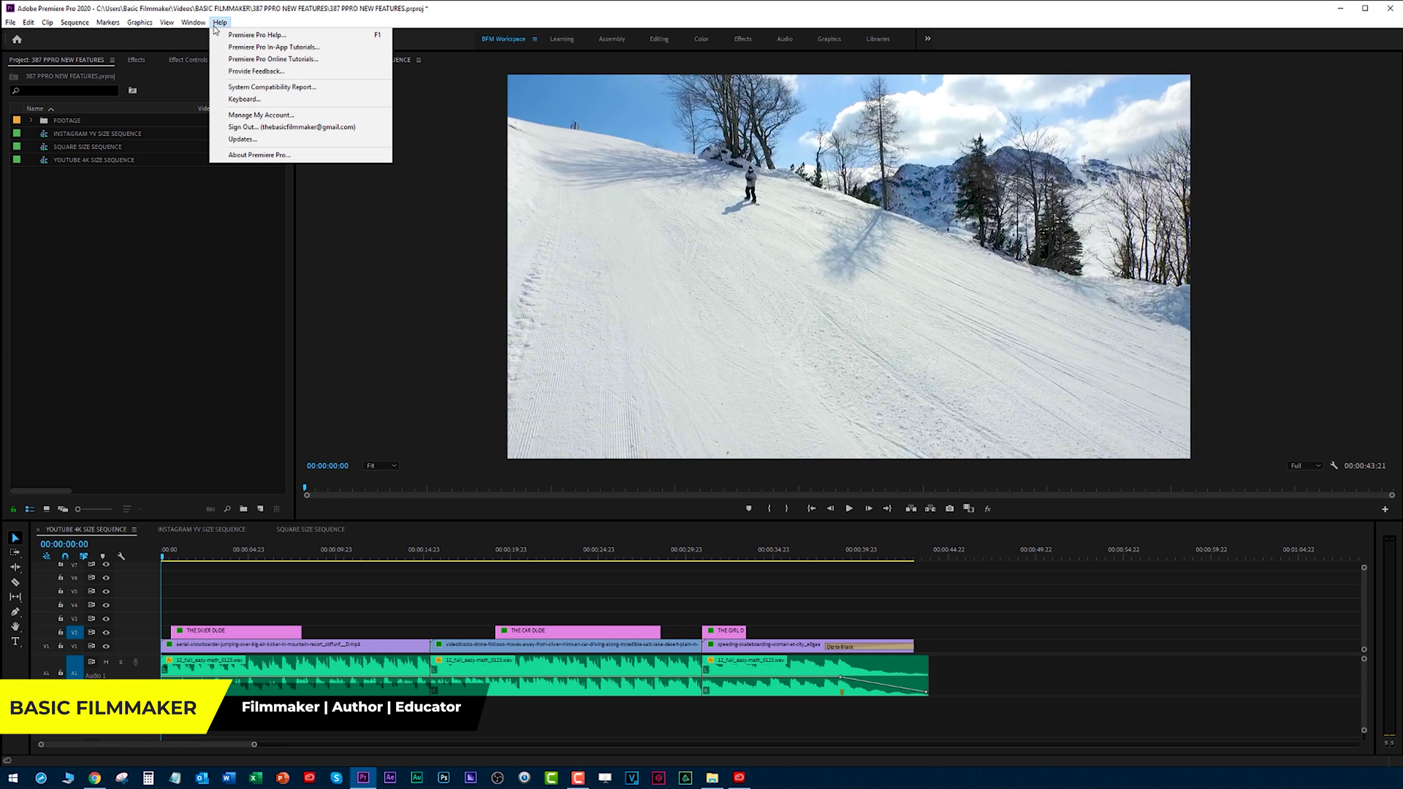
click(241, 158)
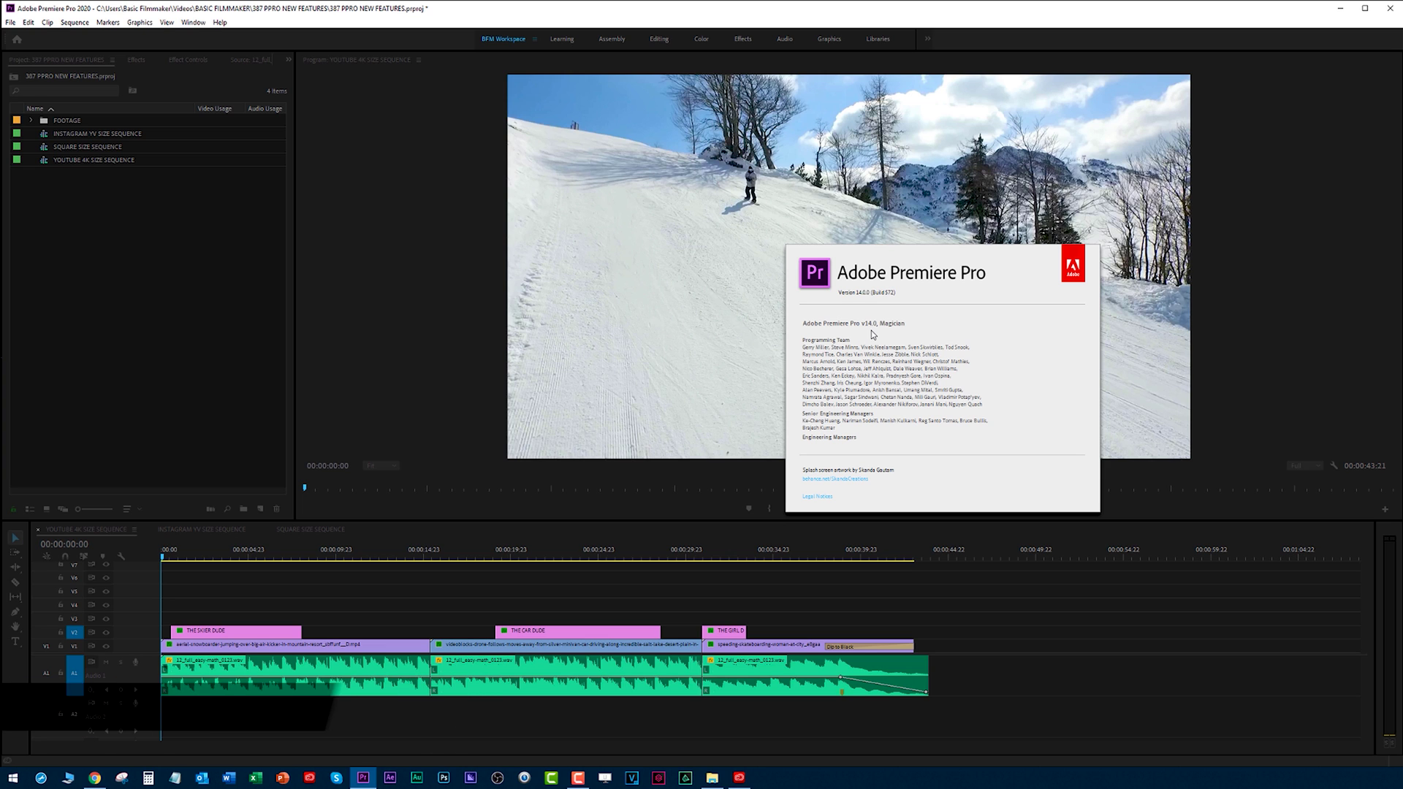
click(887, 328)
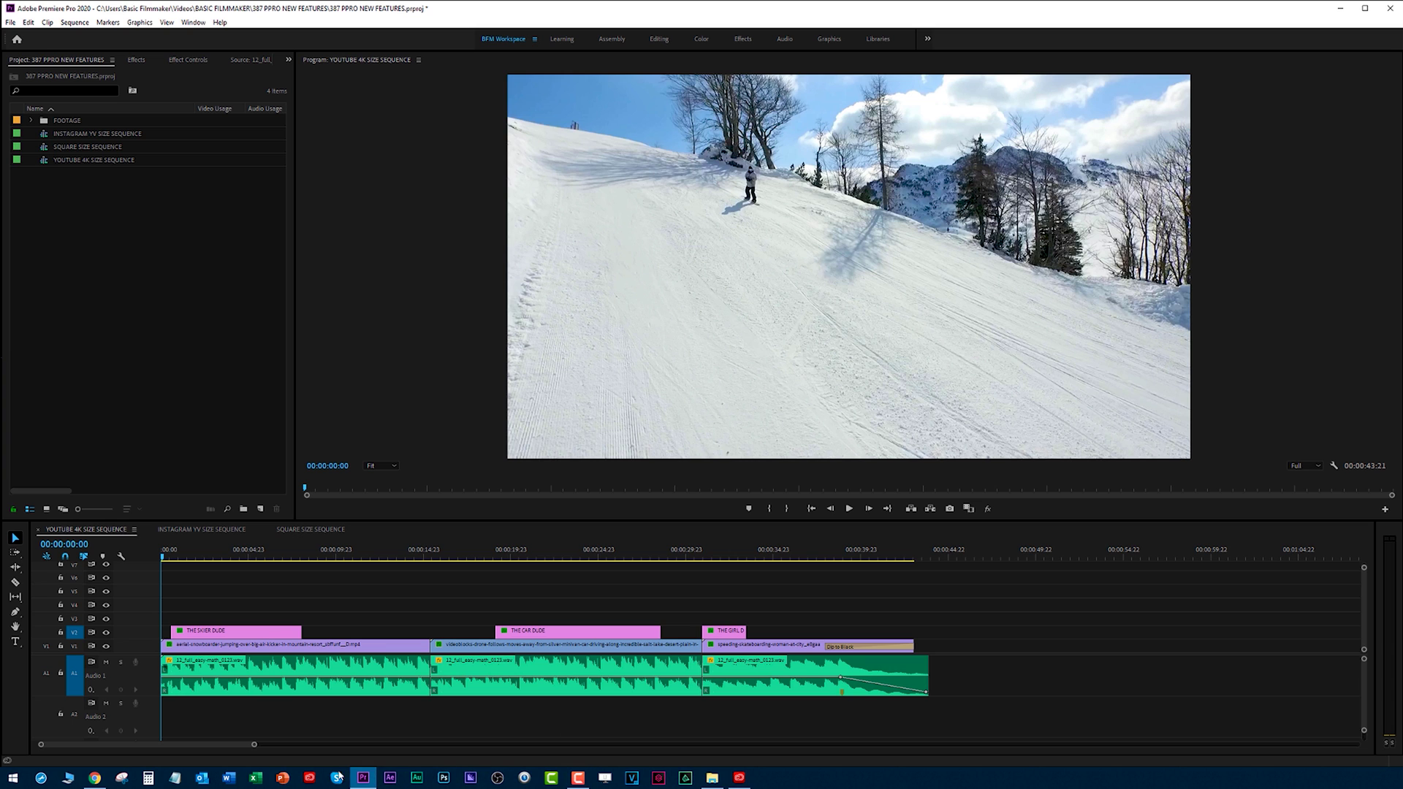
click(310, 780)
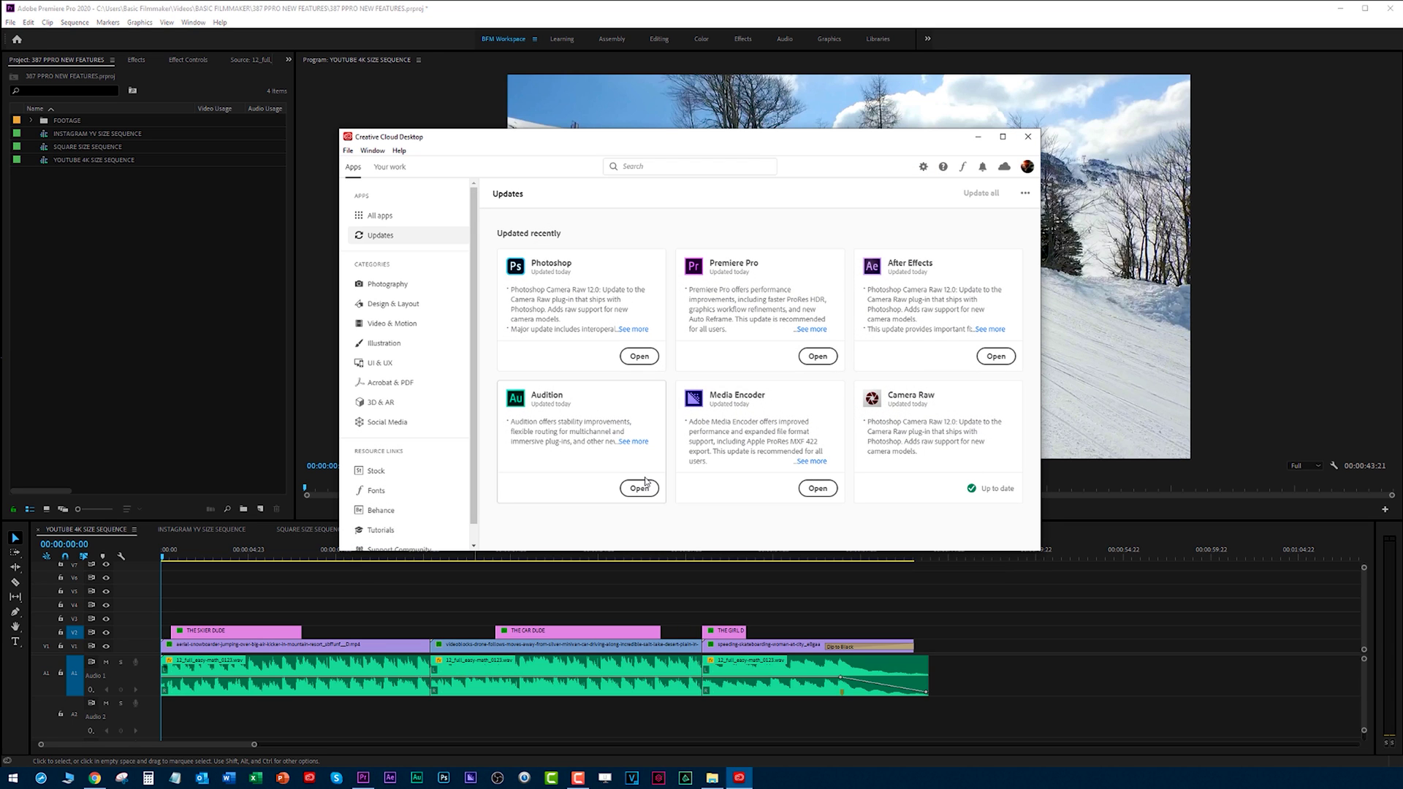
- Close Creative Cloud Desktop and bring forward the Premiere Pro November 2019 feature summary in Chrome
click(1029, 139)
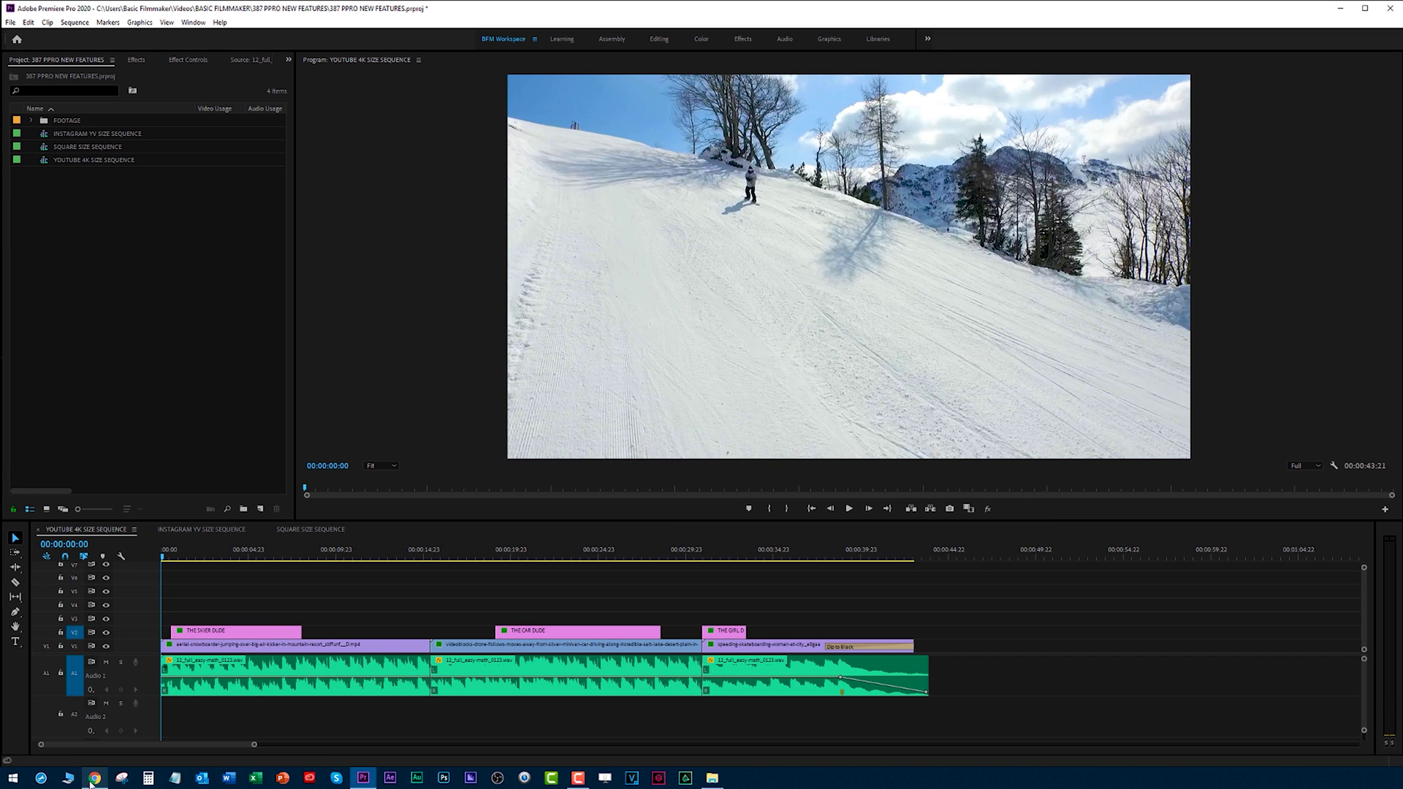
mouse_move(93, 780)
click(88, 731)
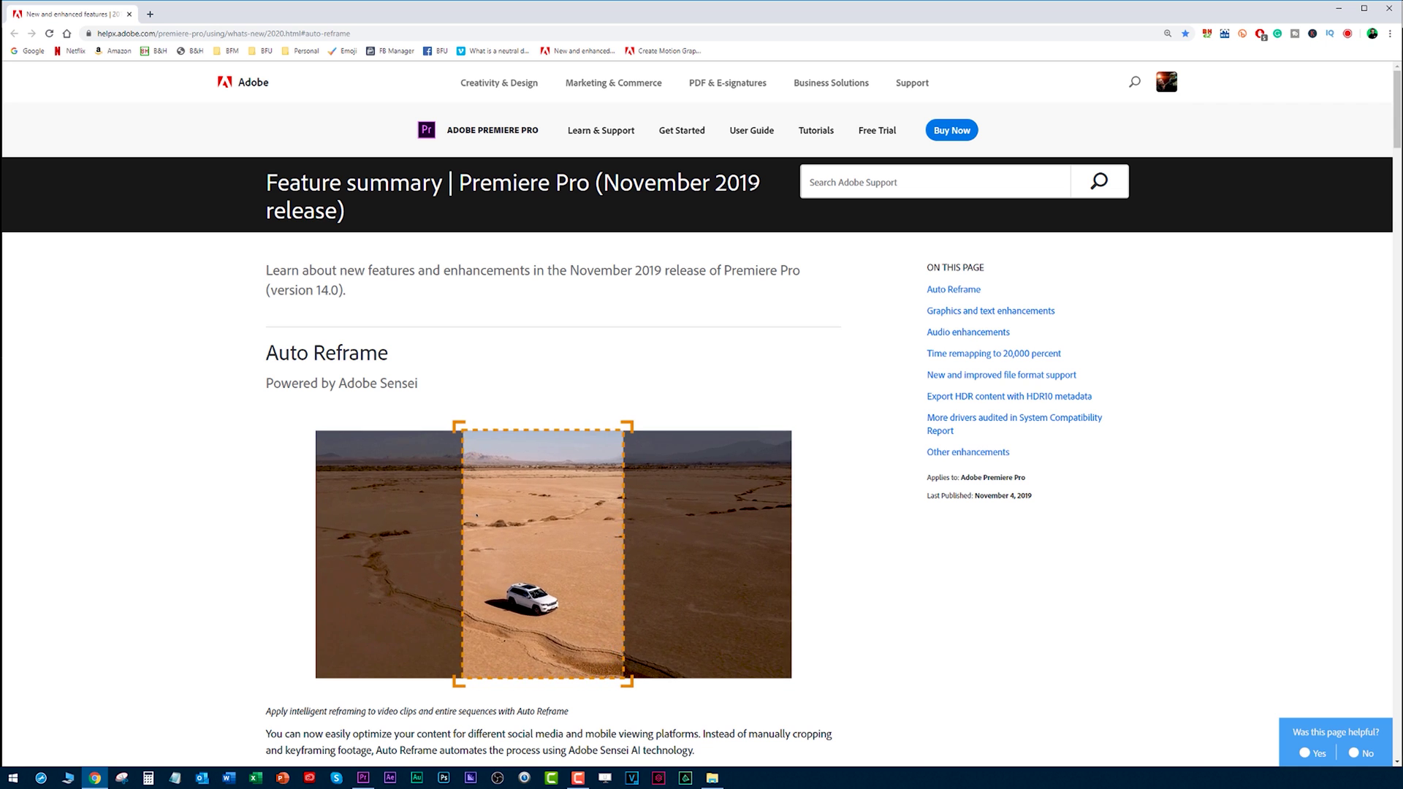
- Scroll to the Auto Reframe section of the feature summary, then minimize the browser
scroll(511, 398, down, 2)
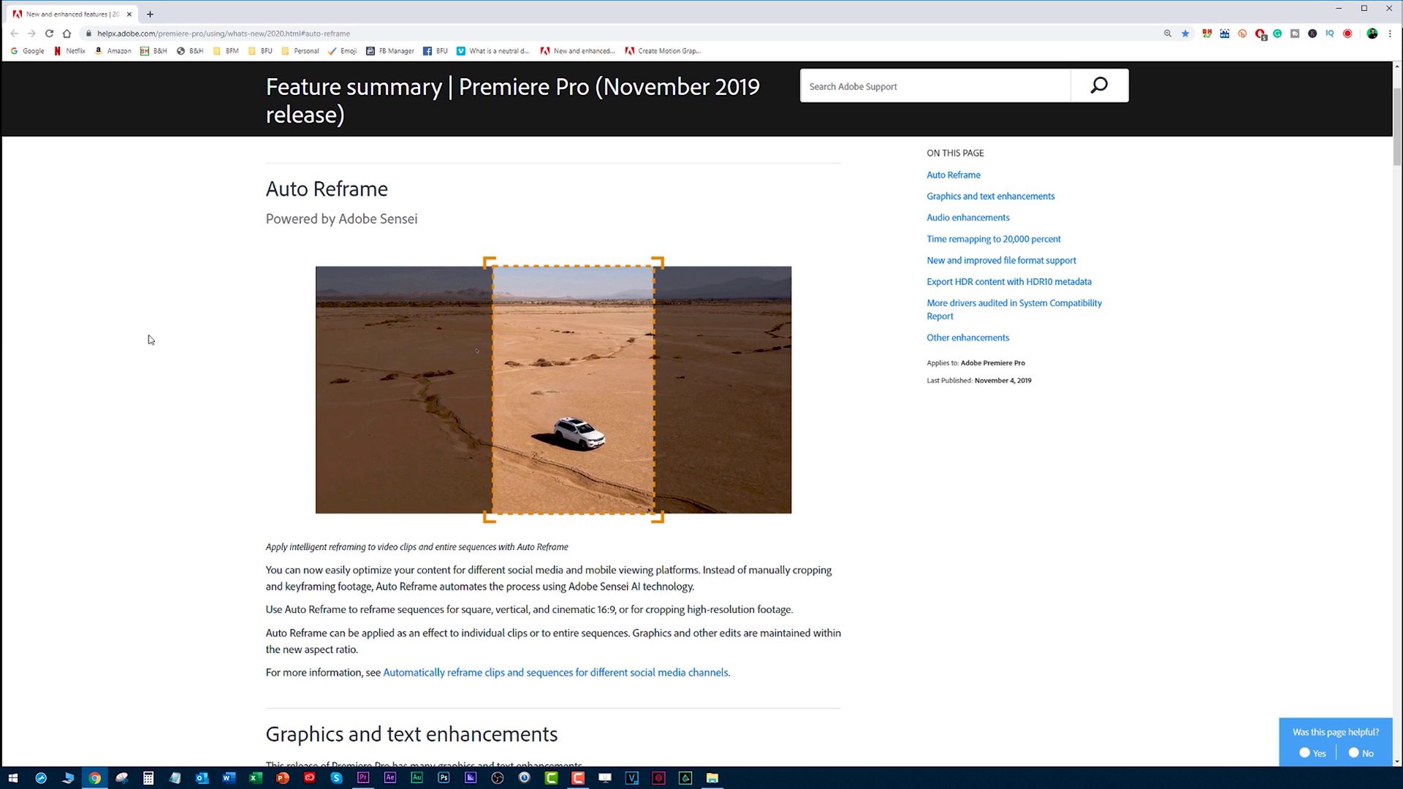
click(1340, 13)
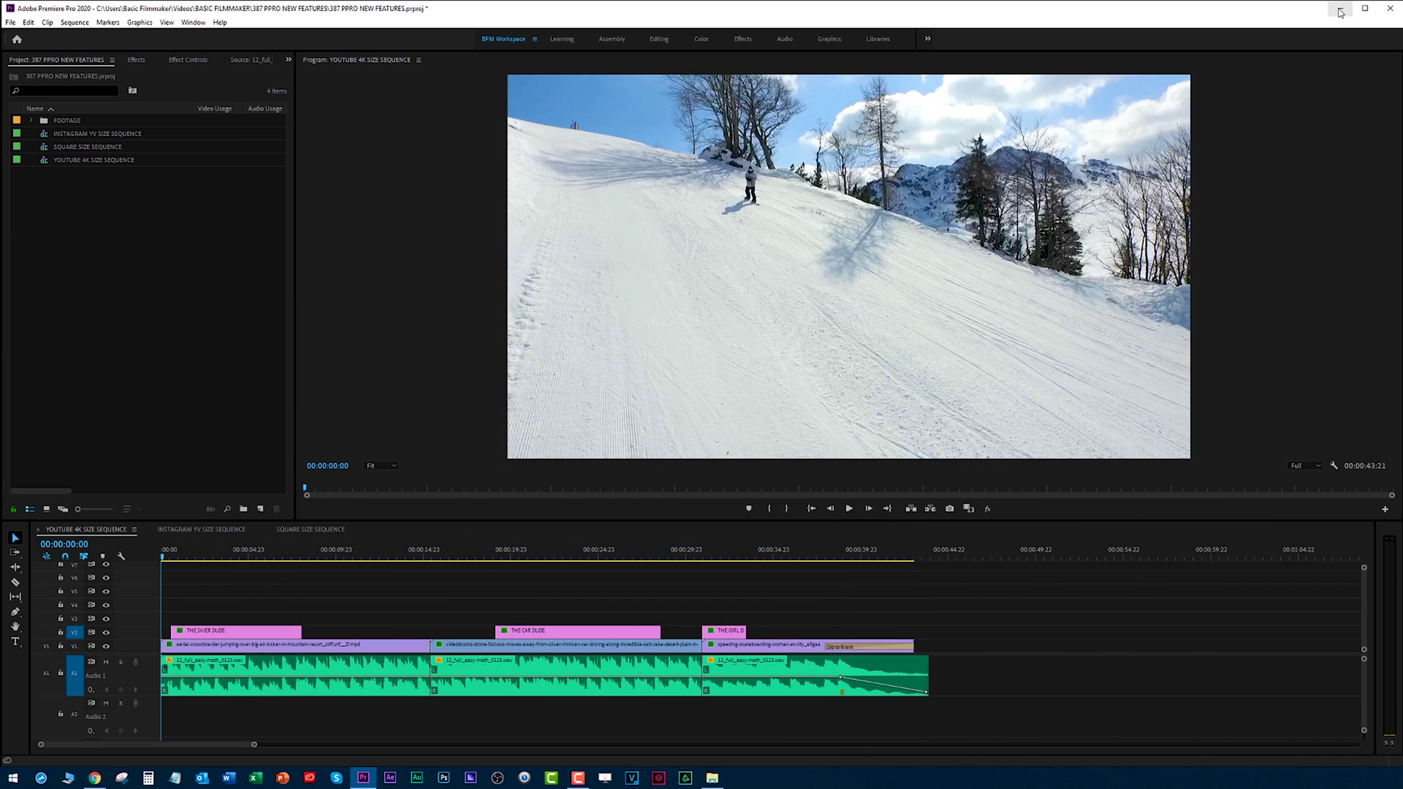
click(406, 318)
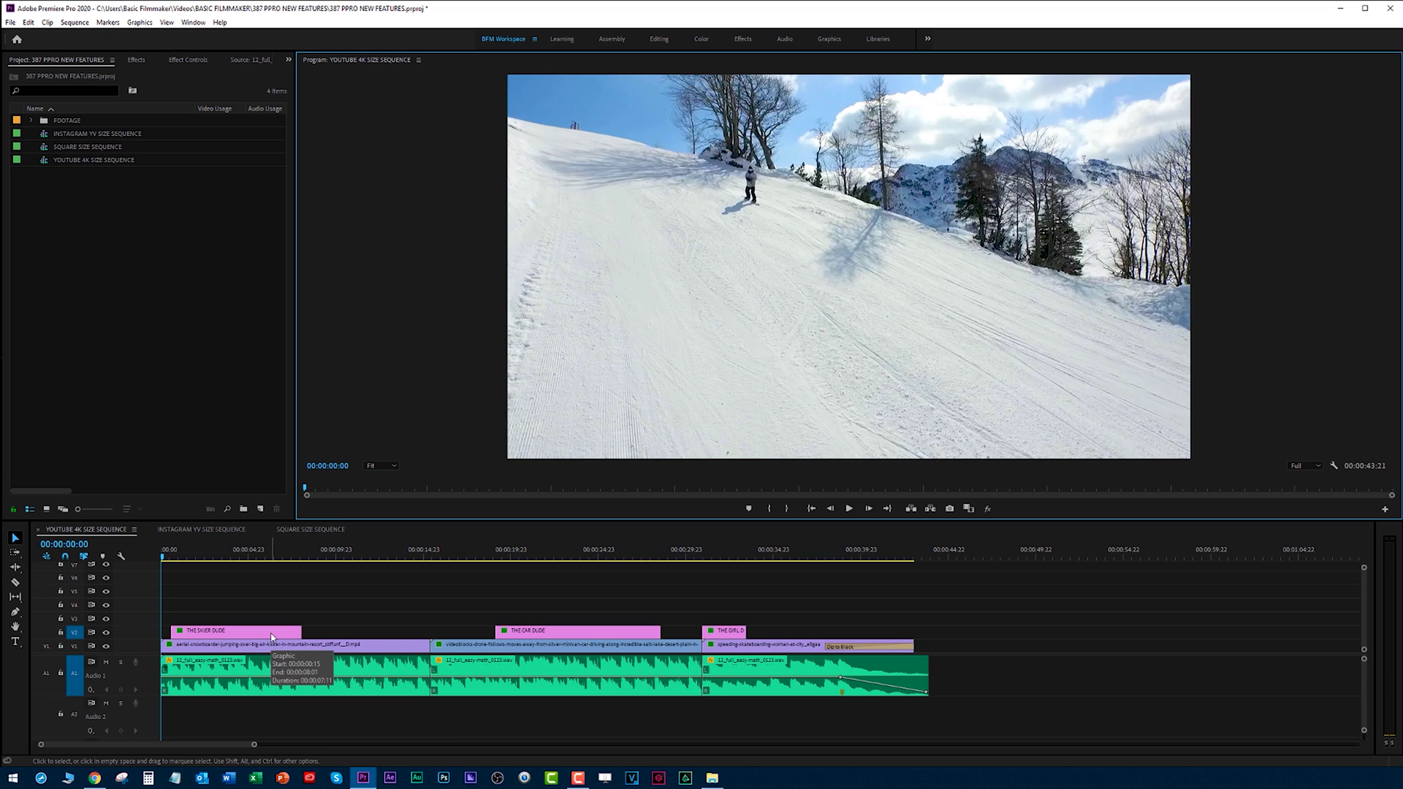
click(154, 556)
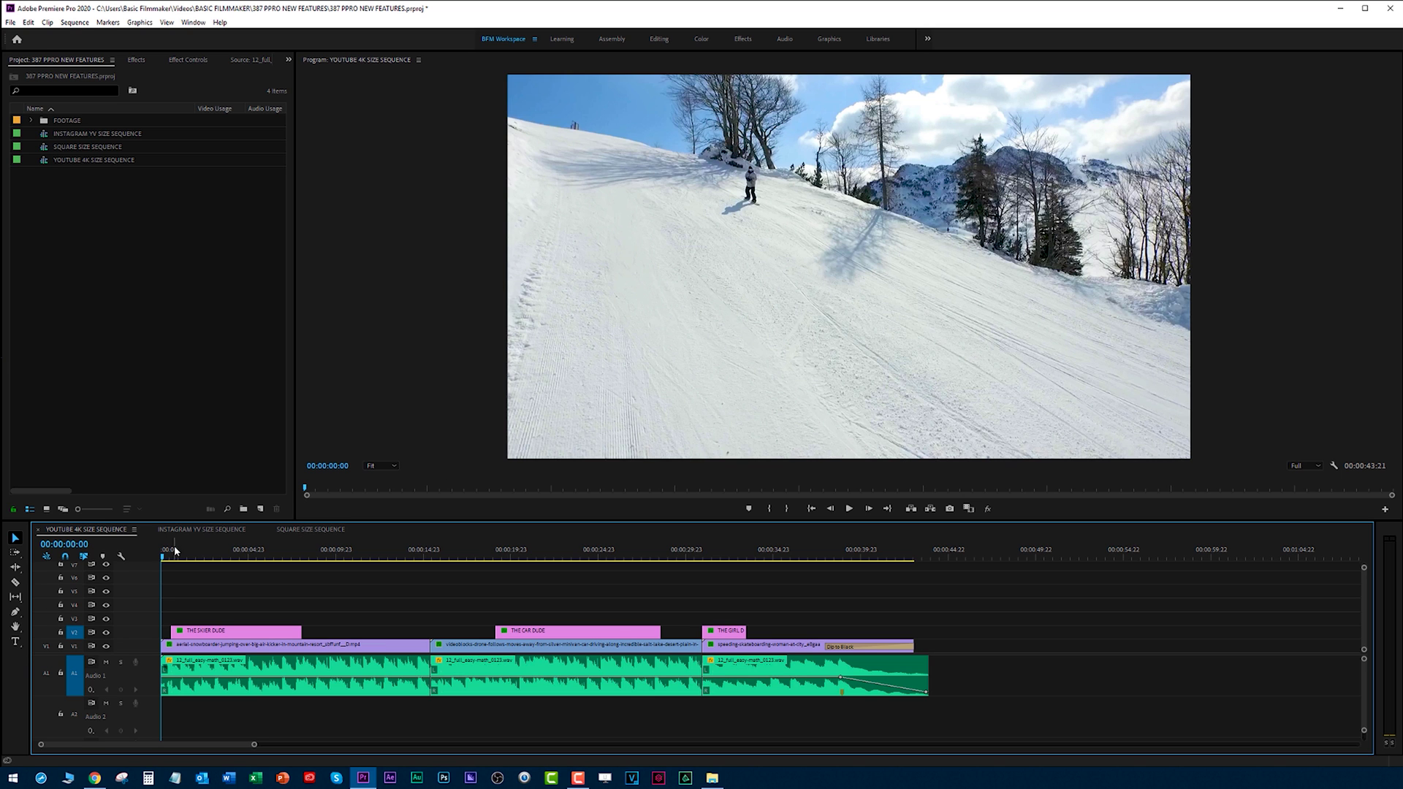
- Play the sequence, mute Audio 1, and scrub through THE SKIER DUDE title and skateboard shot
key(space)
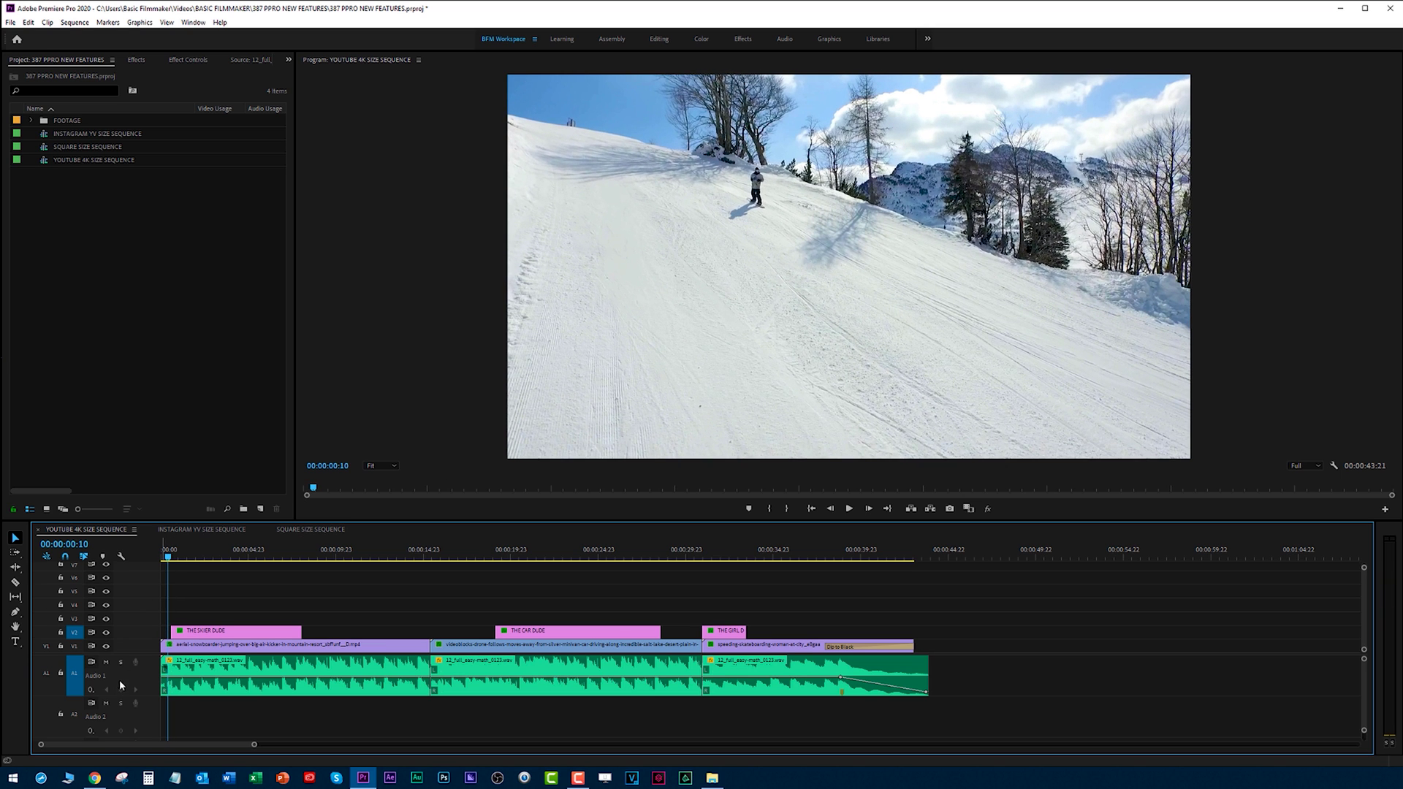
click(107, 663)
click(176, 558)
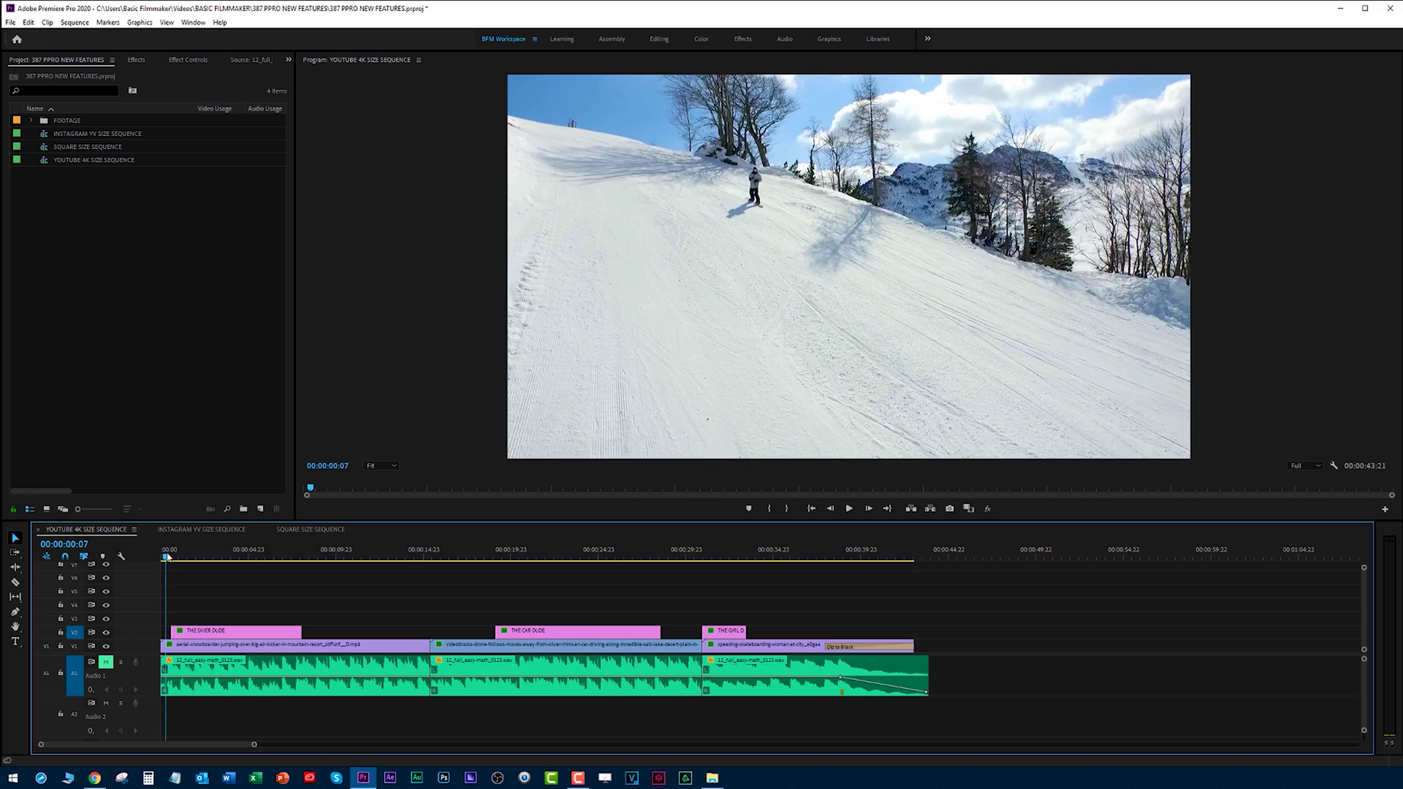
drag(176, 558, 708, 627)
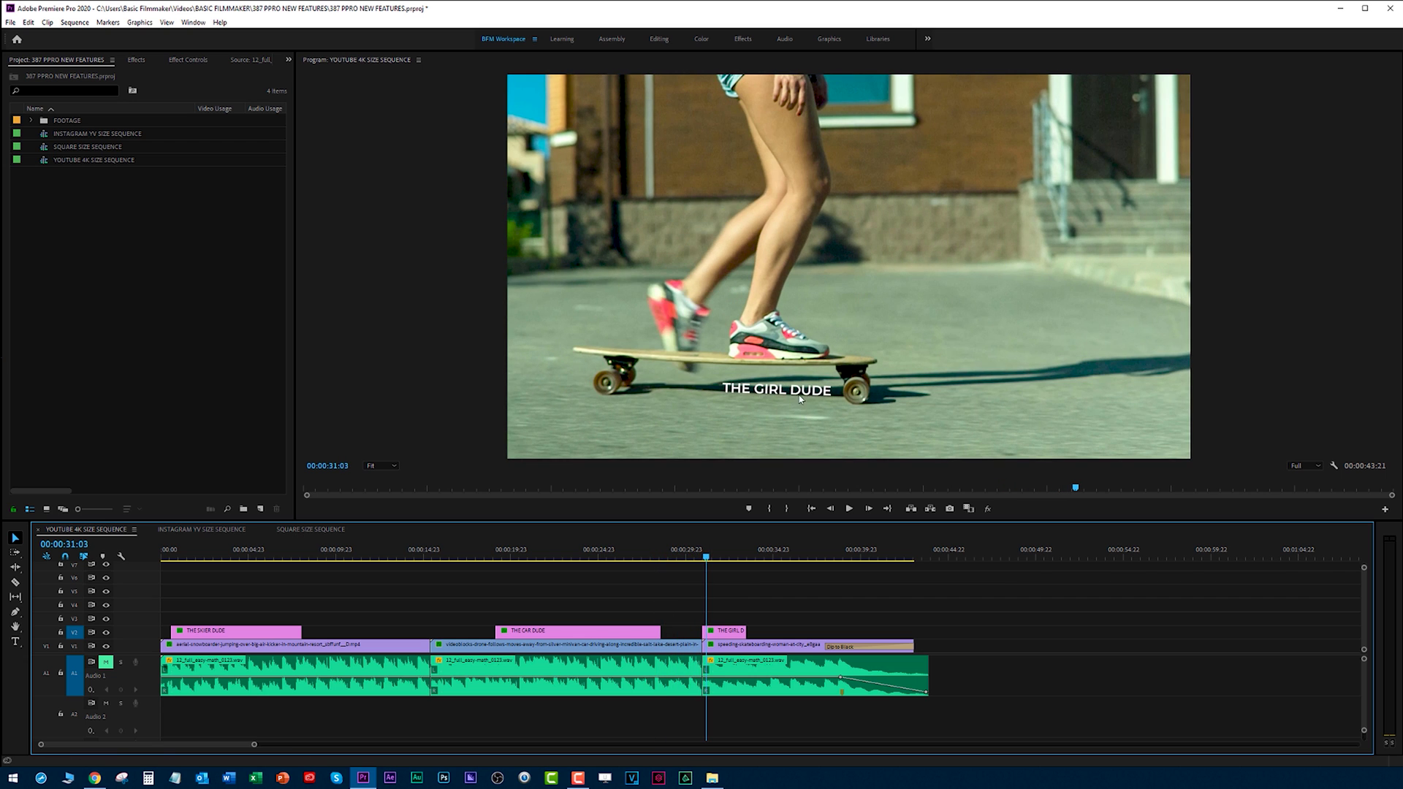
click(714, 560)
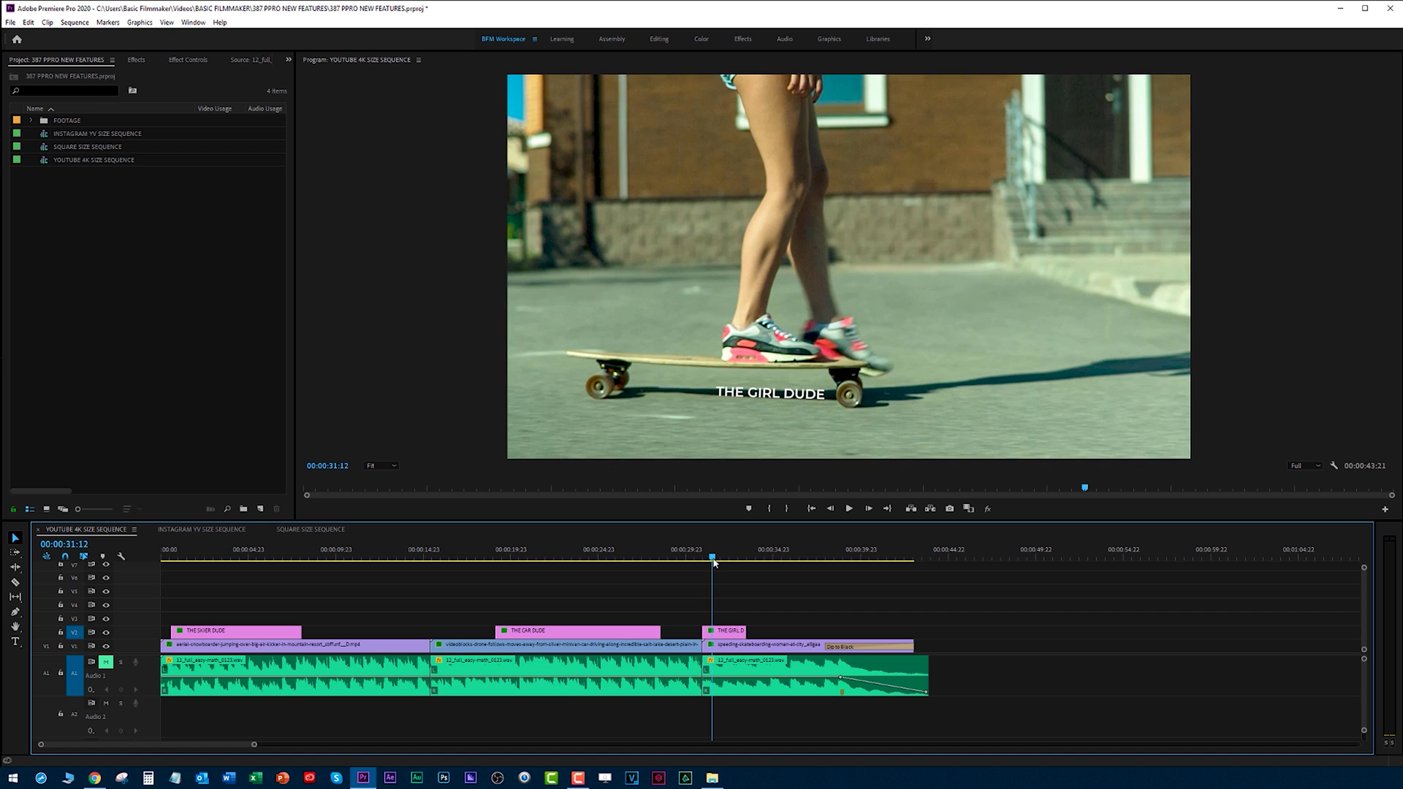
drag(716, 563, 347, 599)
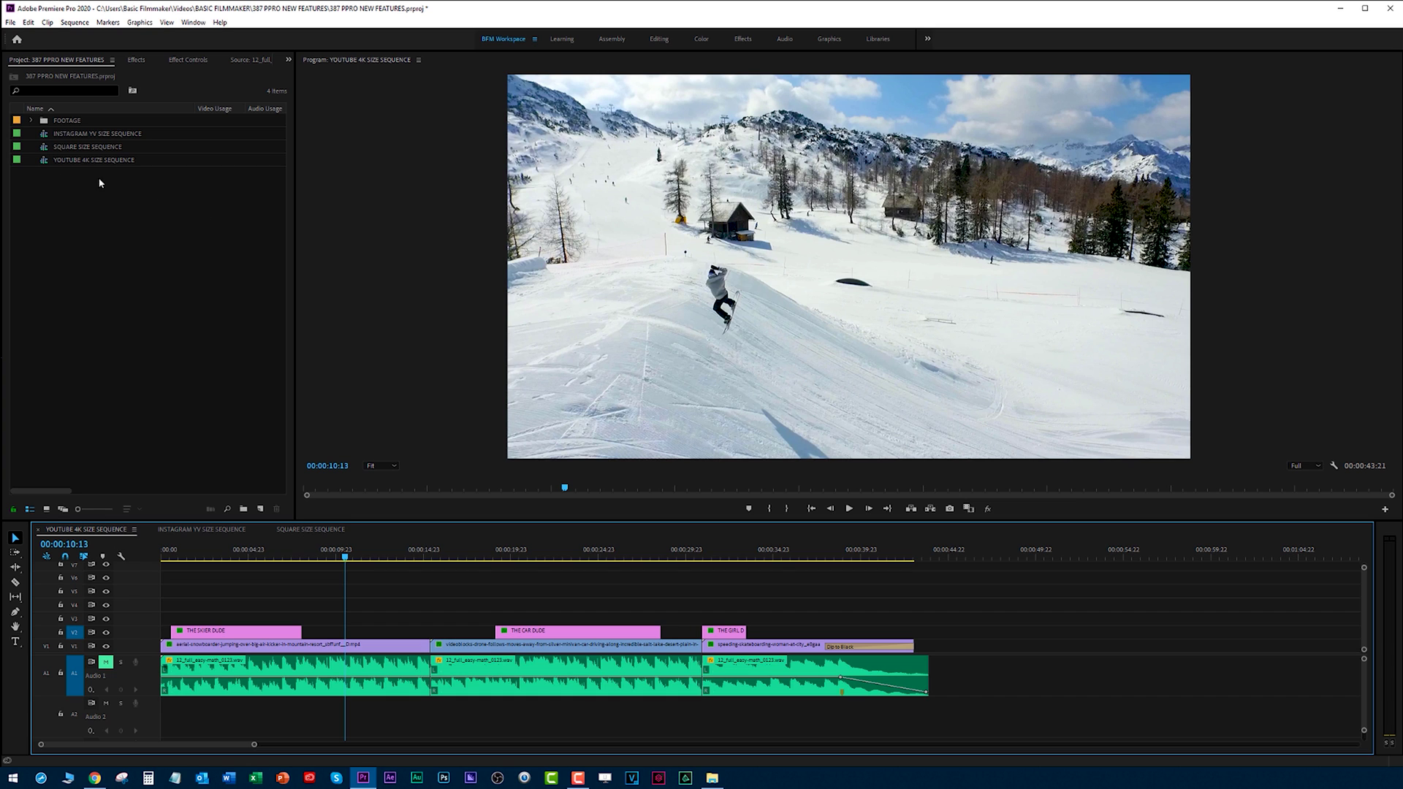
- Copy the YOUTUBE 4K SIZE SEQUENCE and paste a duplicate into the Project panel
click(46, 161)
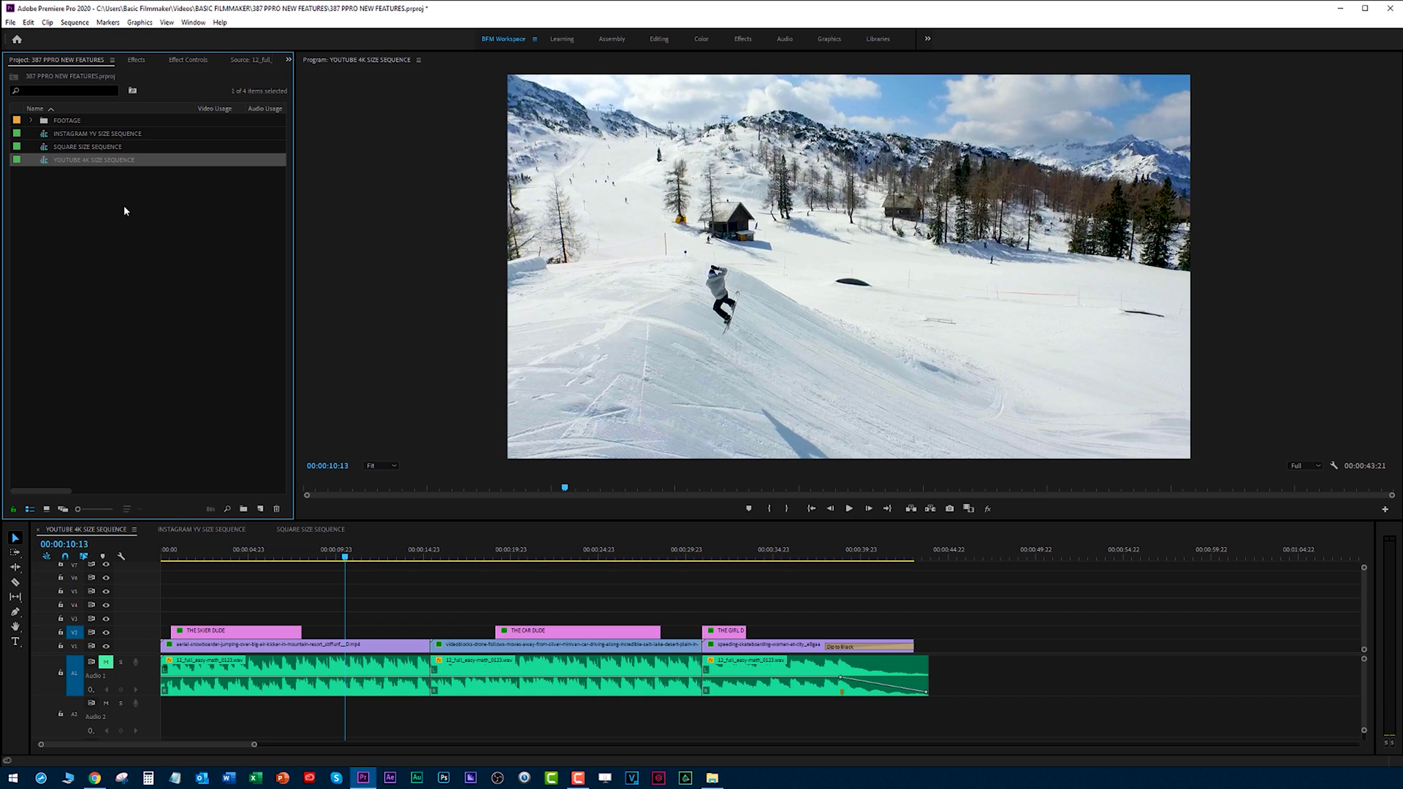
right_click(81, 162)
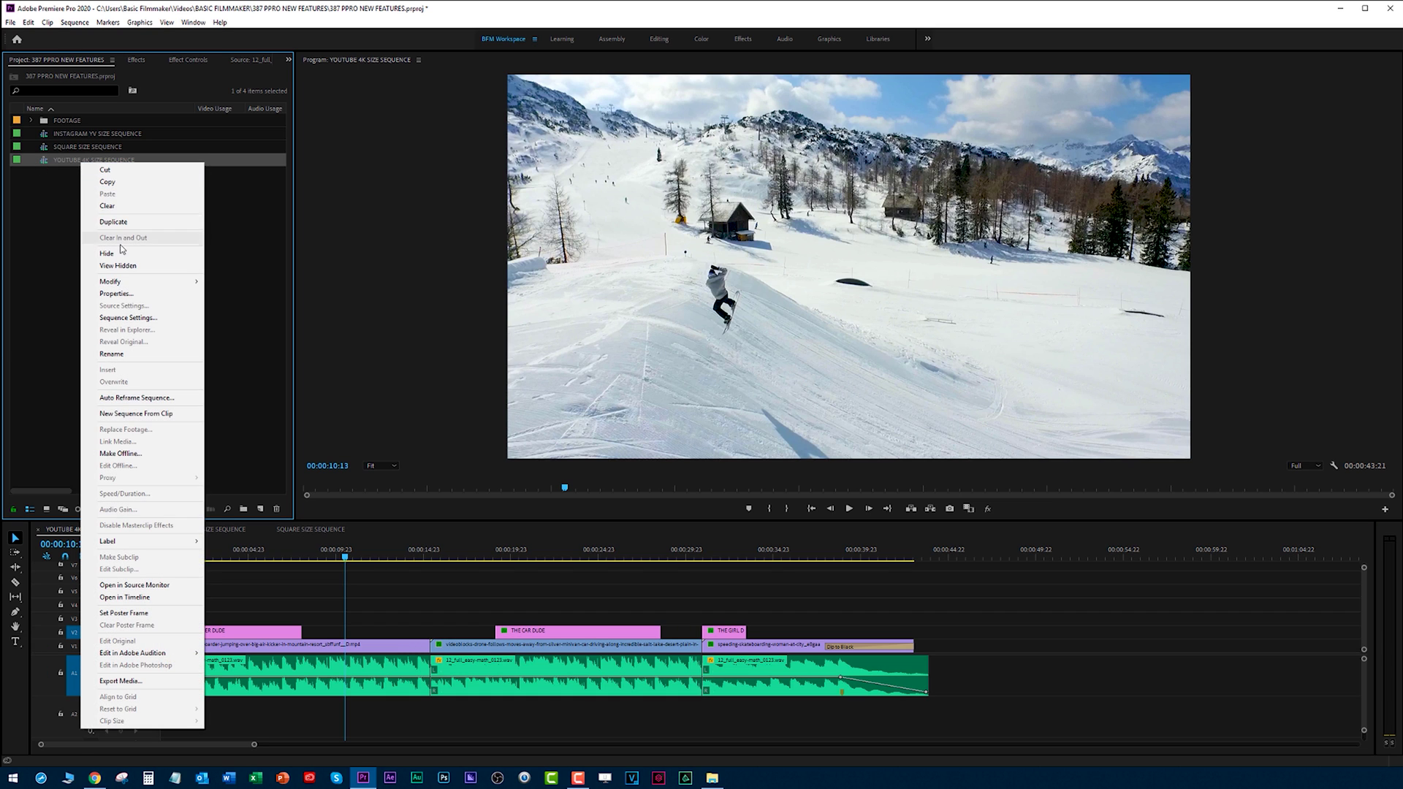
click(109, 182)
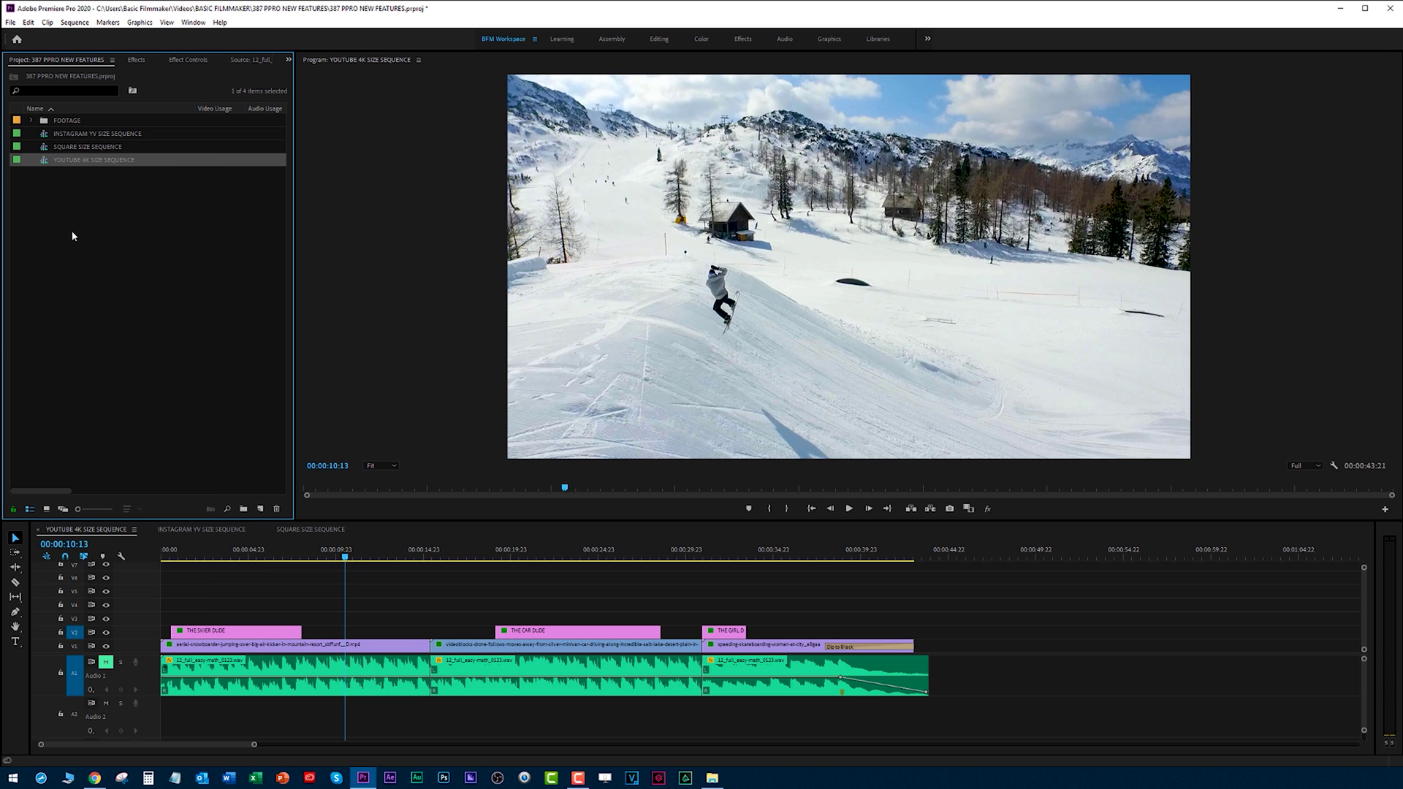
right_click(75, 239)
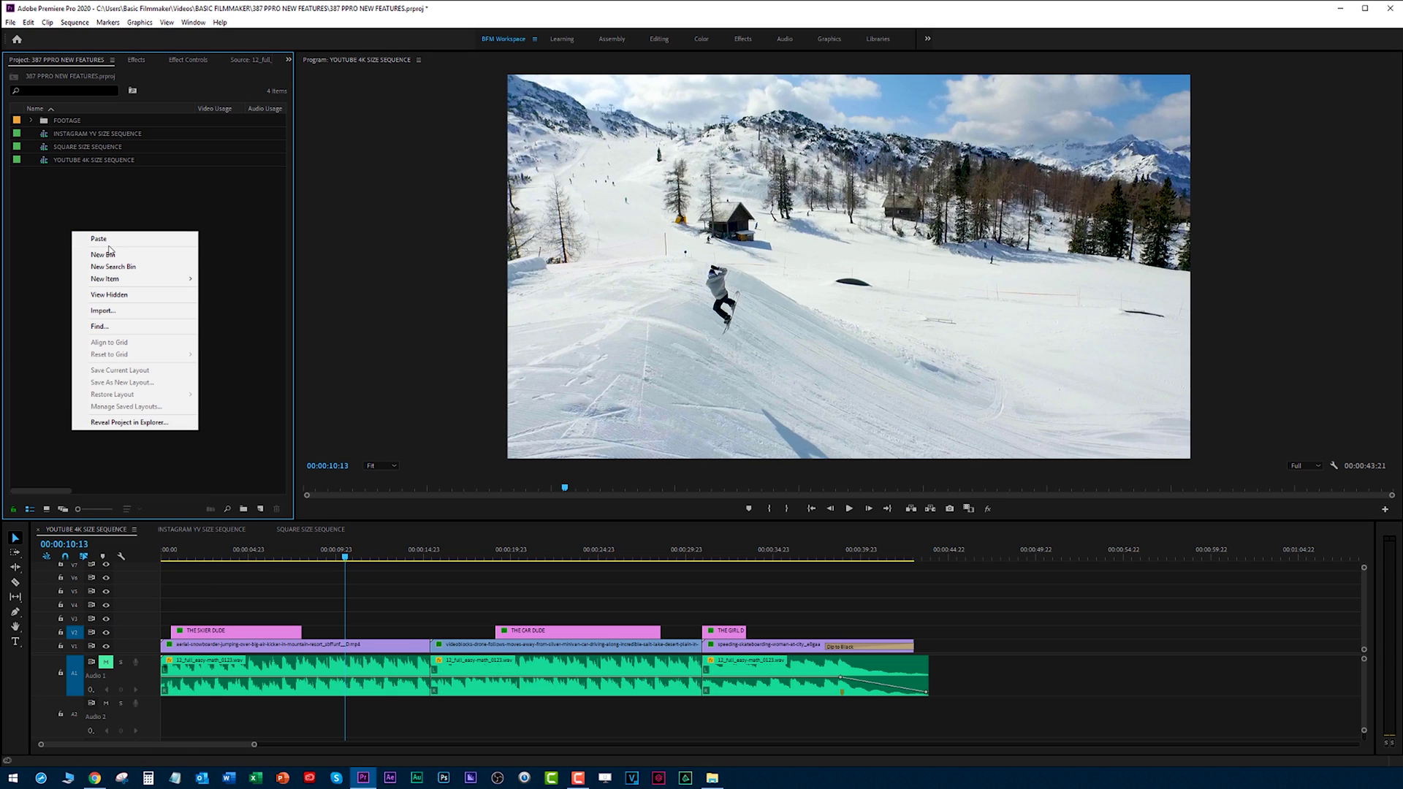
click(100, 238)
- Rename the duplicate sequence to TEST, open it in the timeline, and unmute Audio 1
click(85, 175)
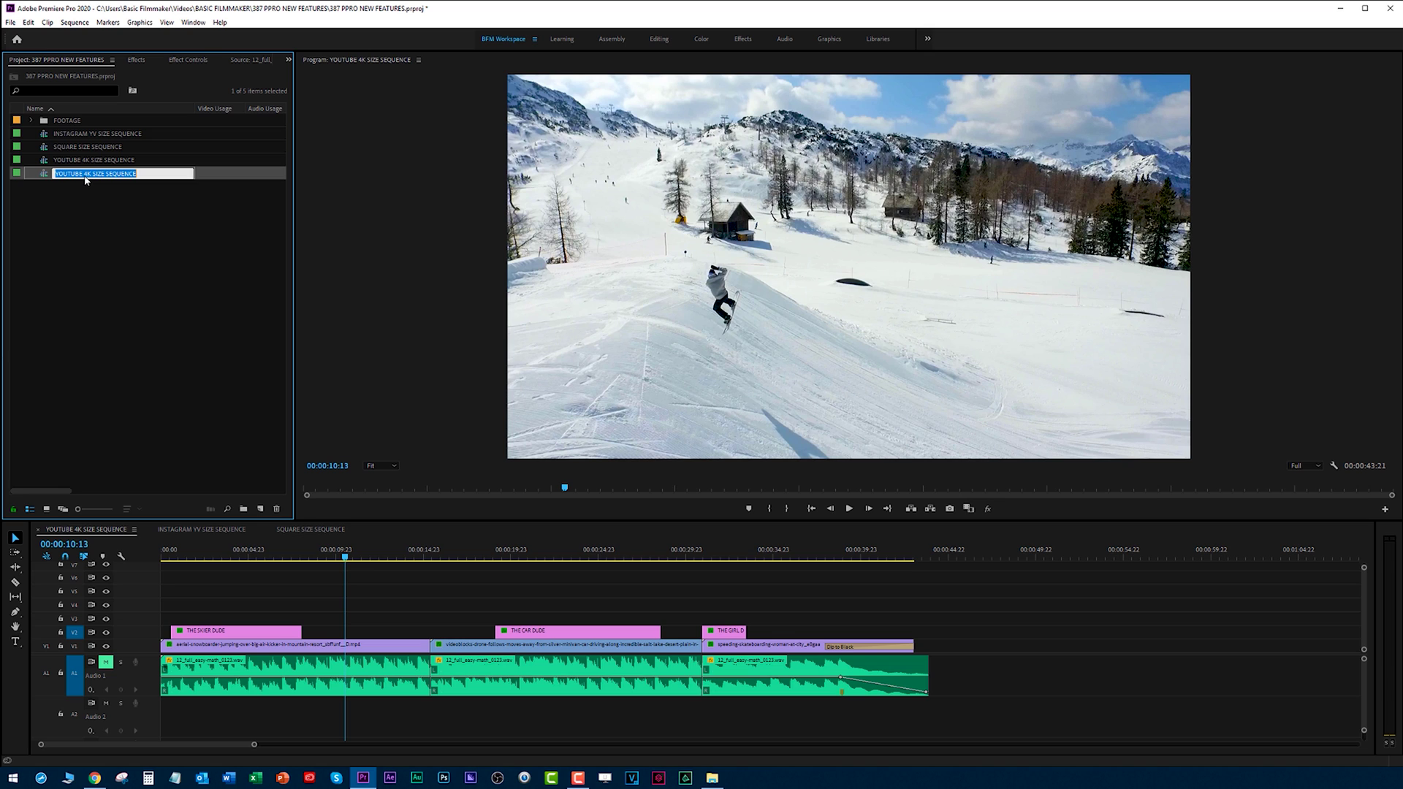
text(TEST)
key(Return)
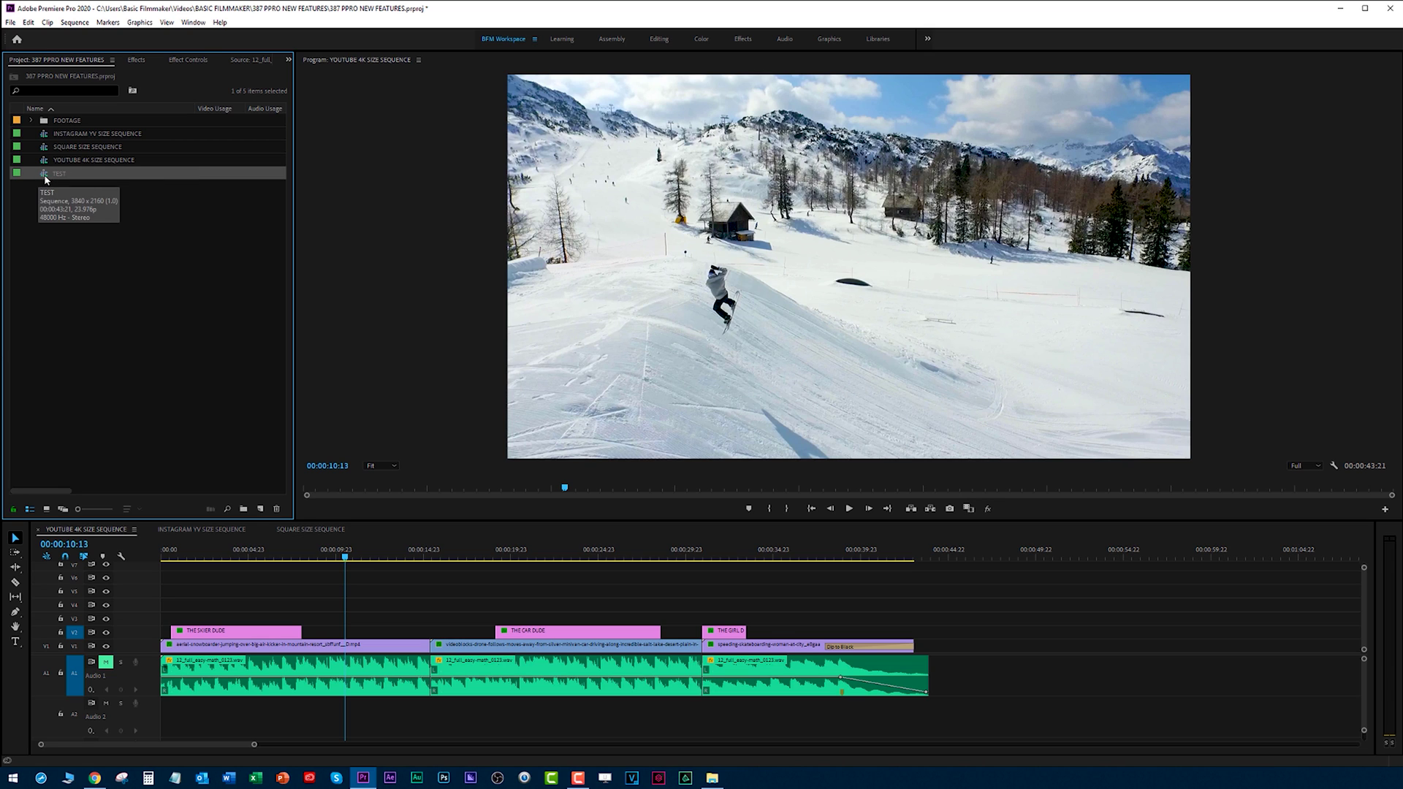
double_click(44, 178)
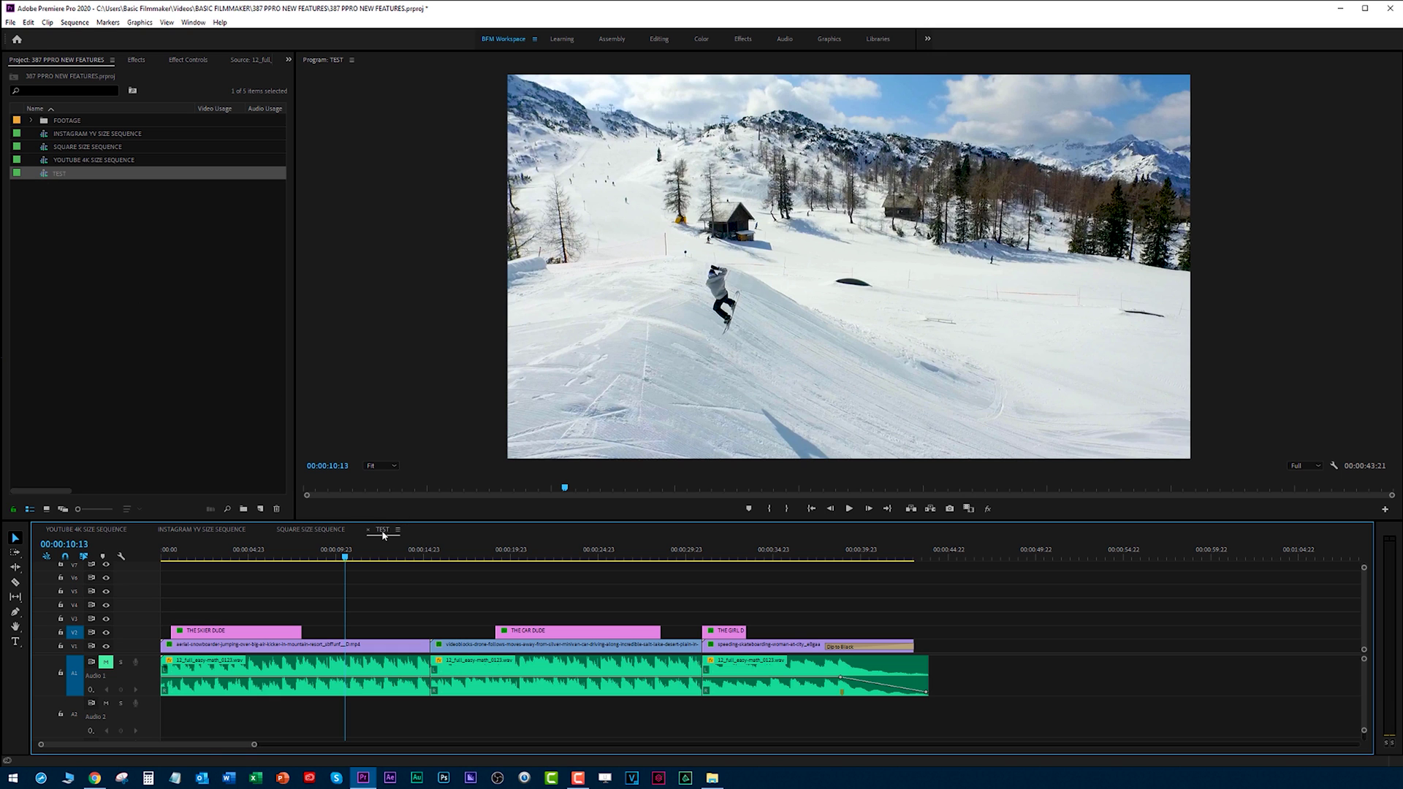
mouse_move(345, 556)
mouse_down()
mouse_move(313, 556)
mouse_move(340, 556)
mouse_up()
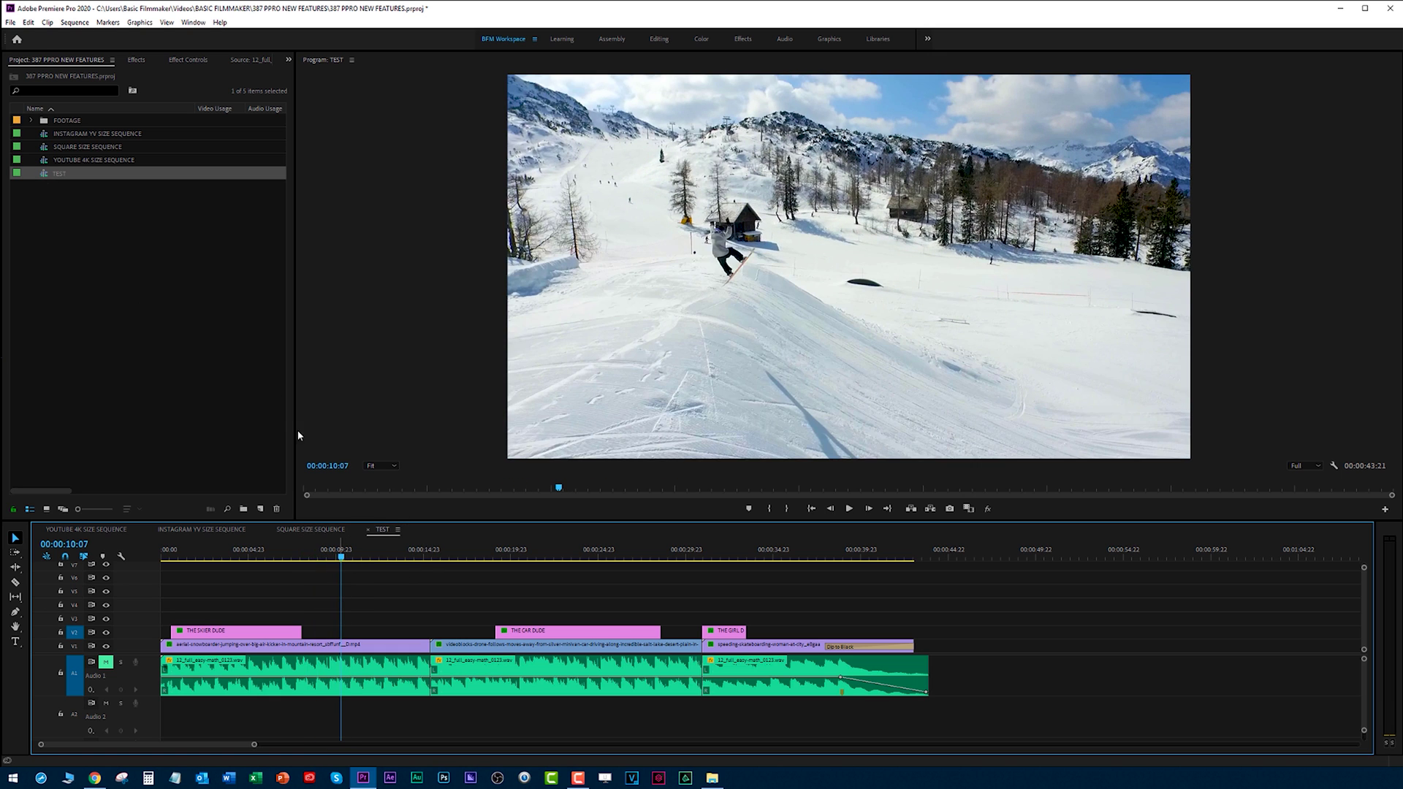
click(107, 664)
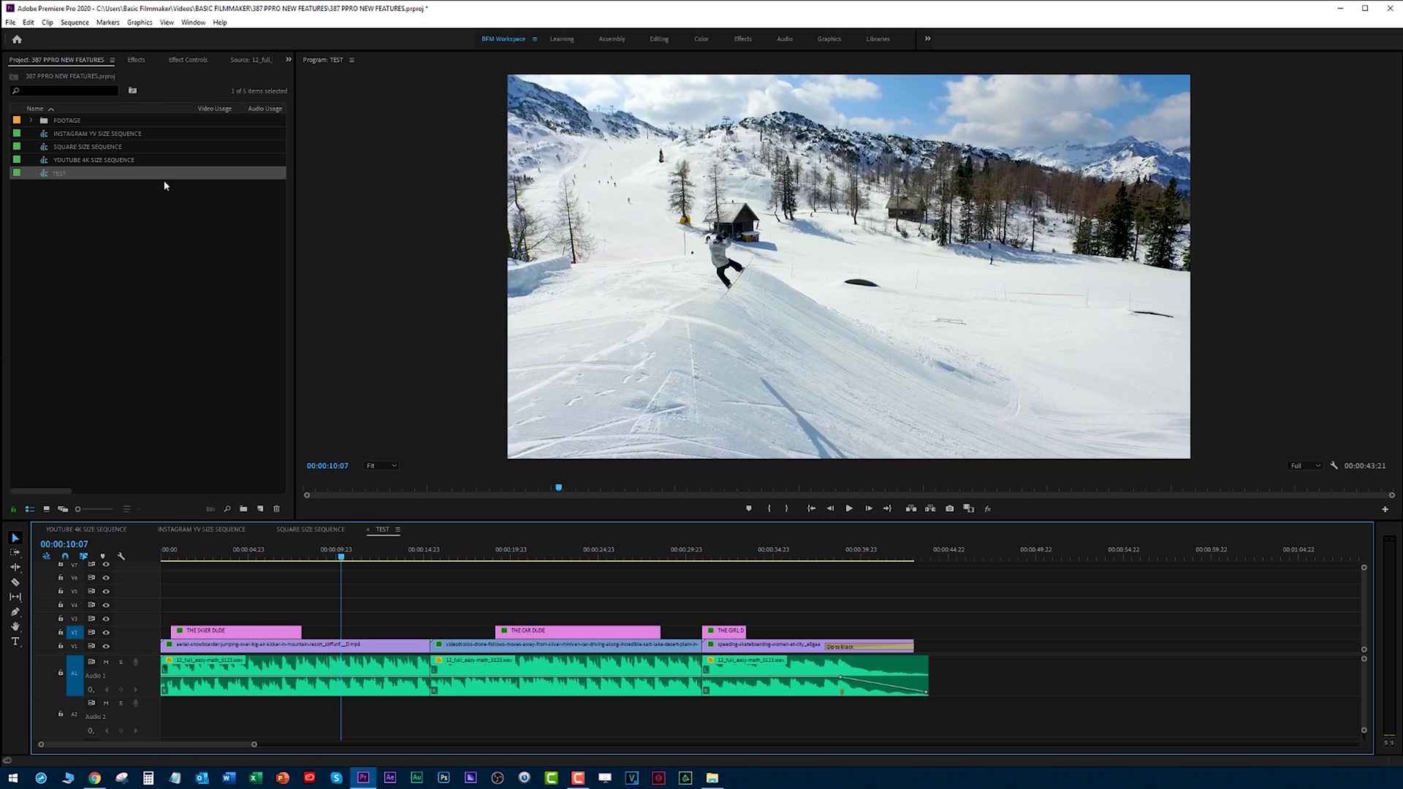
- Change TEST's Sequence Settings frame size to 1080 × 1920 and accept deleting its previews
right_click(43, 179)
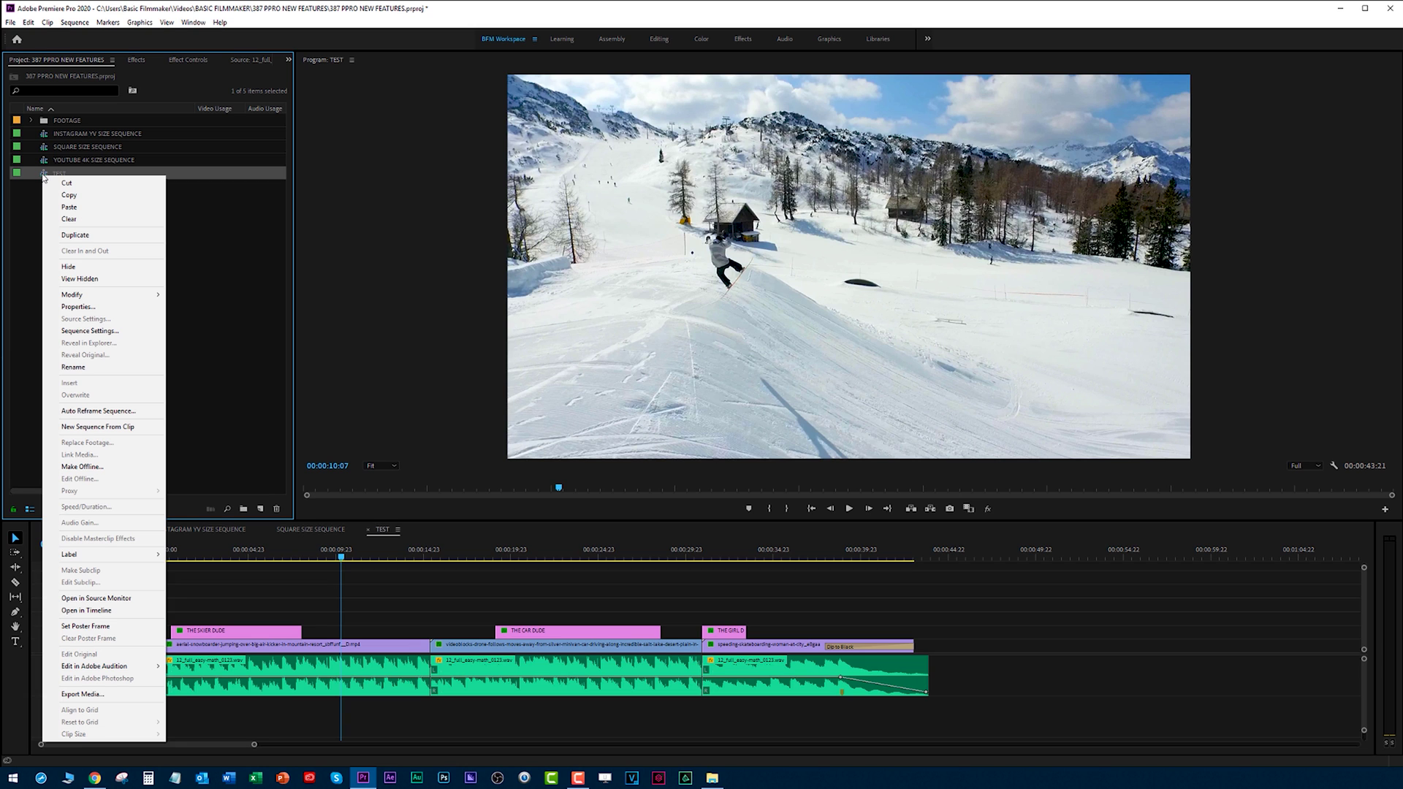
click(91, 330)
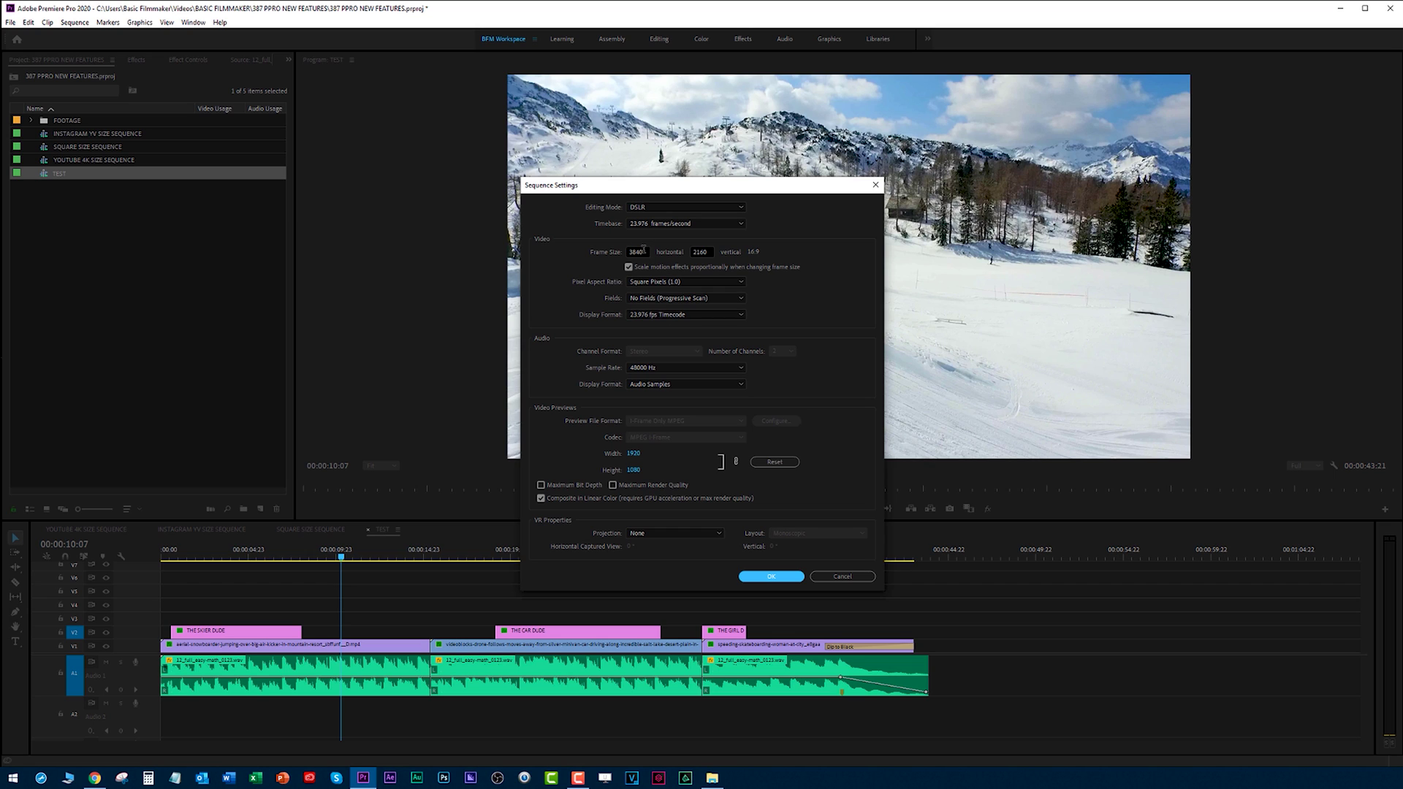
click(646, 250)
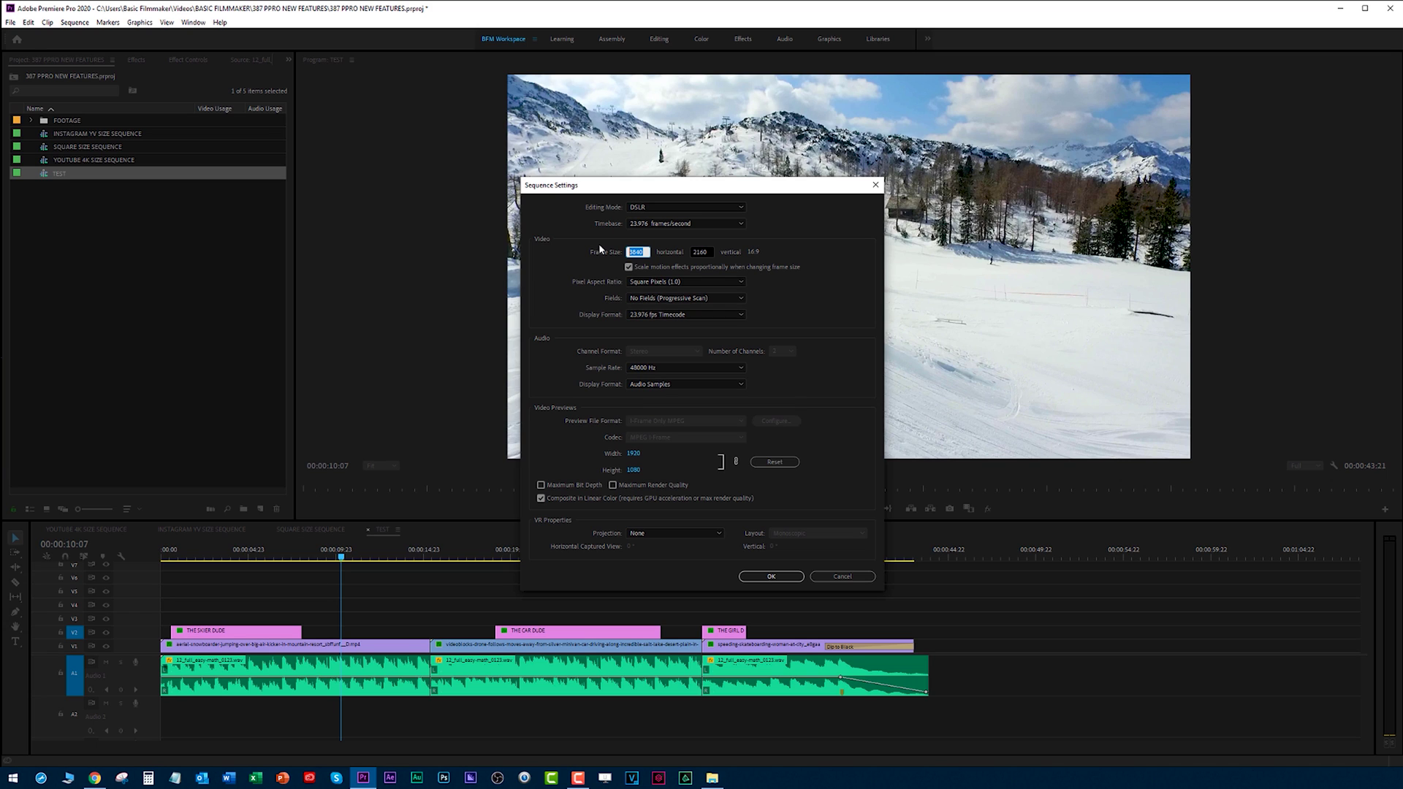
text(108)
key(Tab)
text(1)
key(Tab)
click(781, 576)
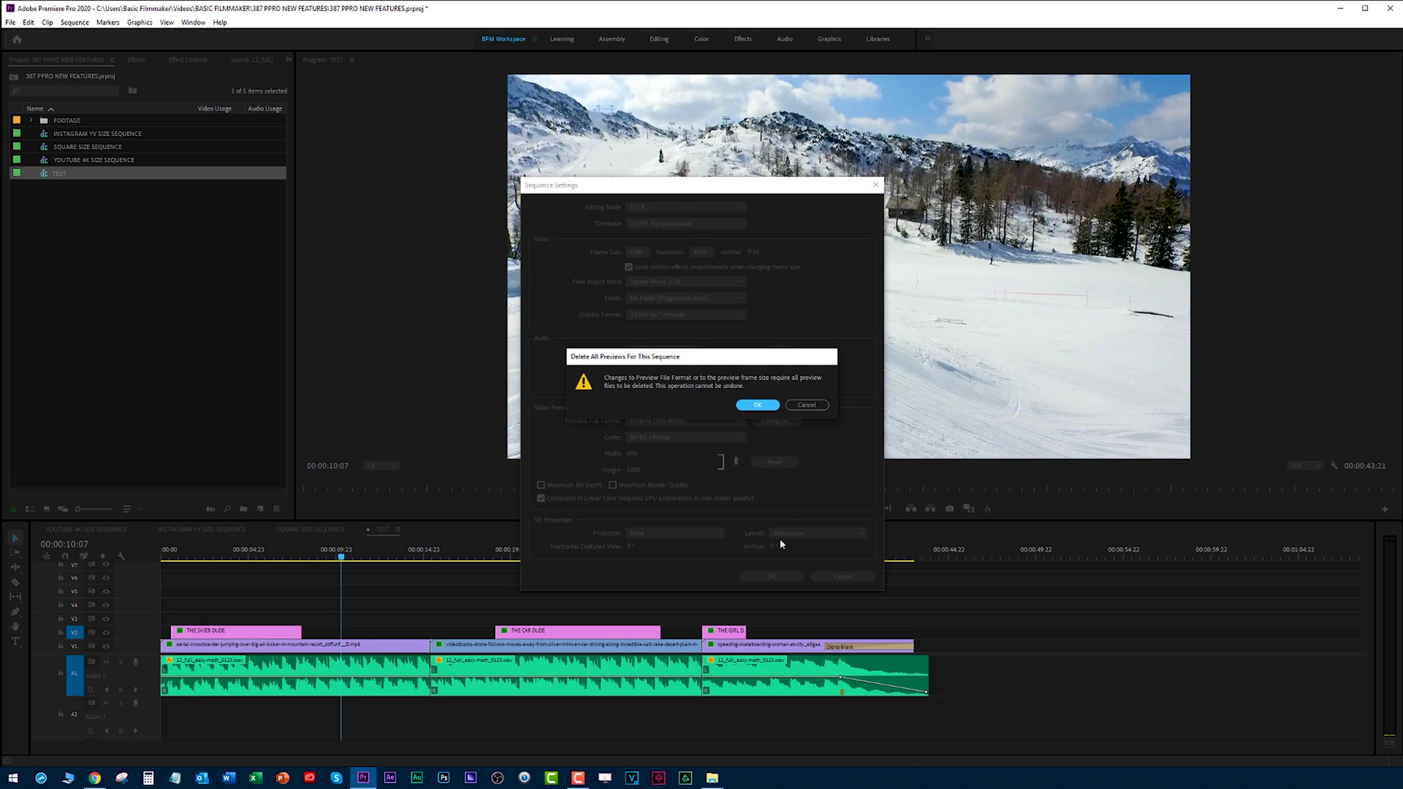
click(759, 405)
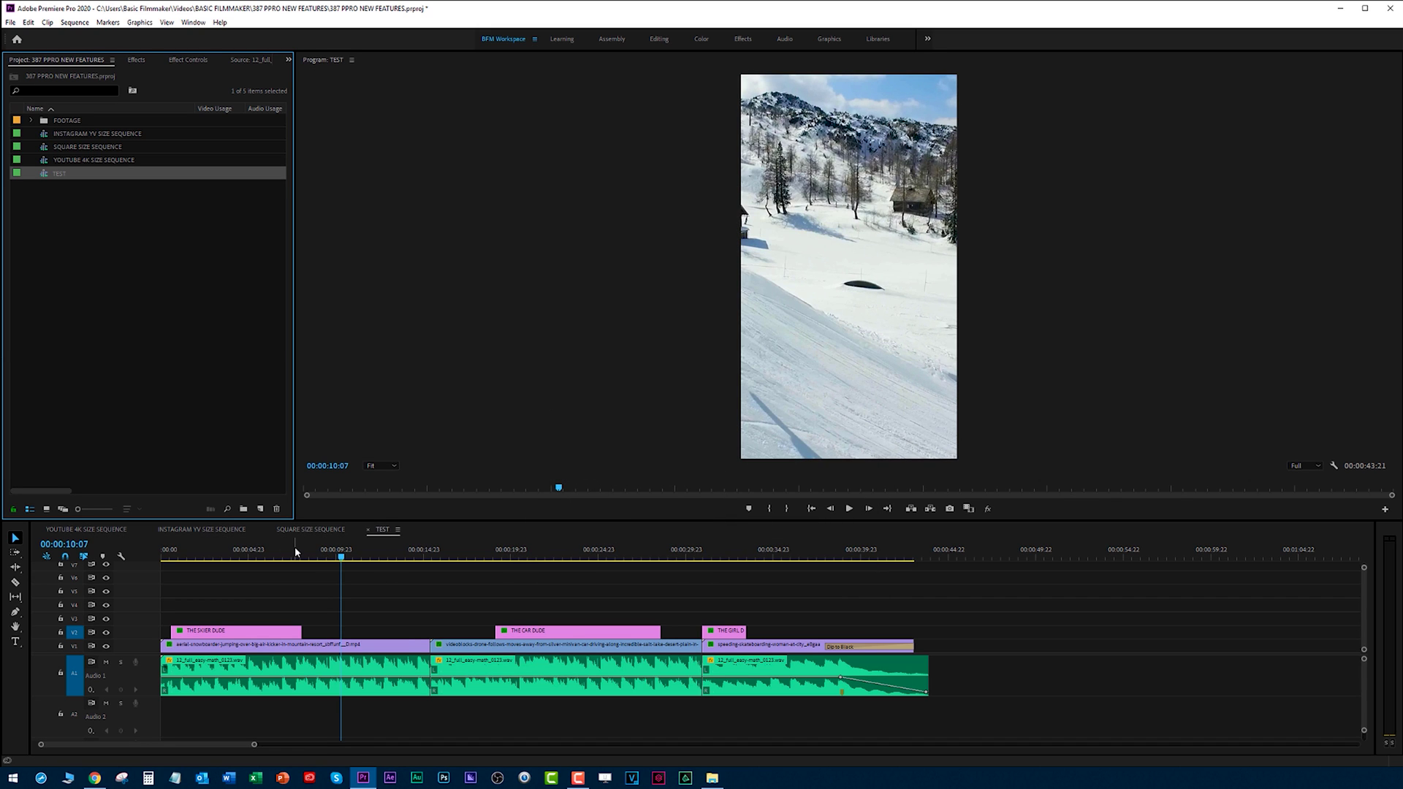
- Scrub back through the snowboarder and opening skier shots, then mute Audio 1
drag(296, 552, 284, 552)
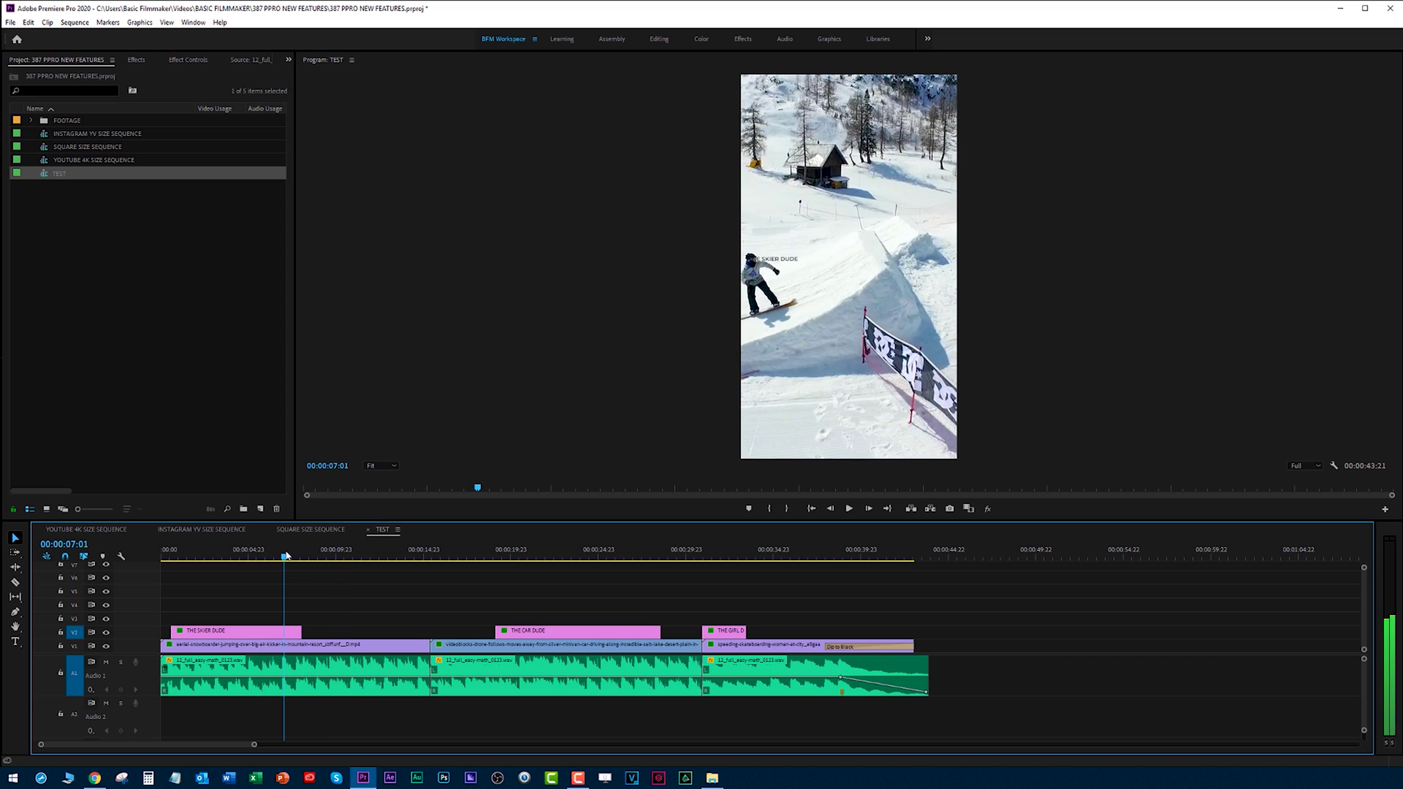
drag(285, 553, 593, 583)
click(106, 661)
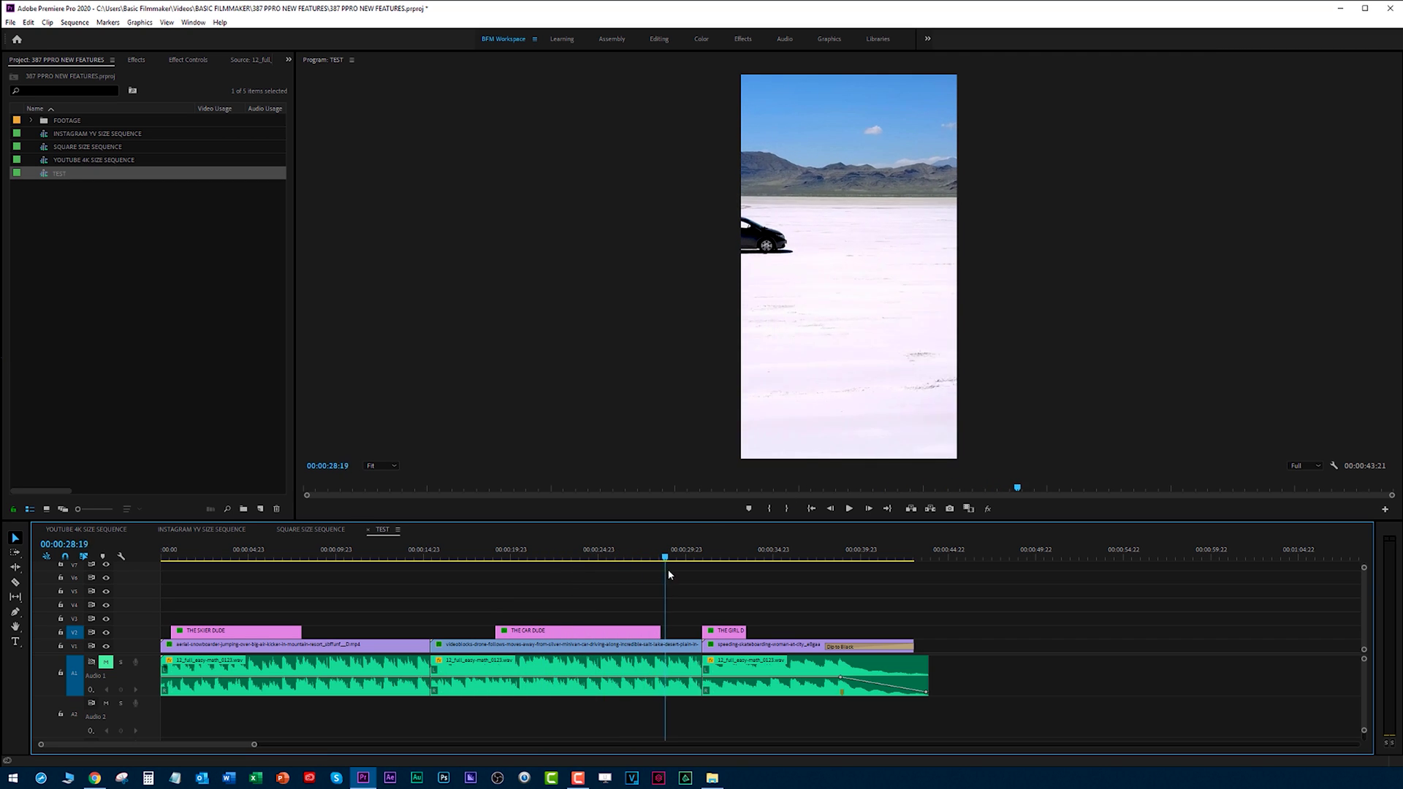
- Review the cropped car and skateboarding shots, select the skateboarding clip, then scrub back to the start
drag(668, 574, 729, 621)
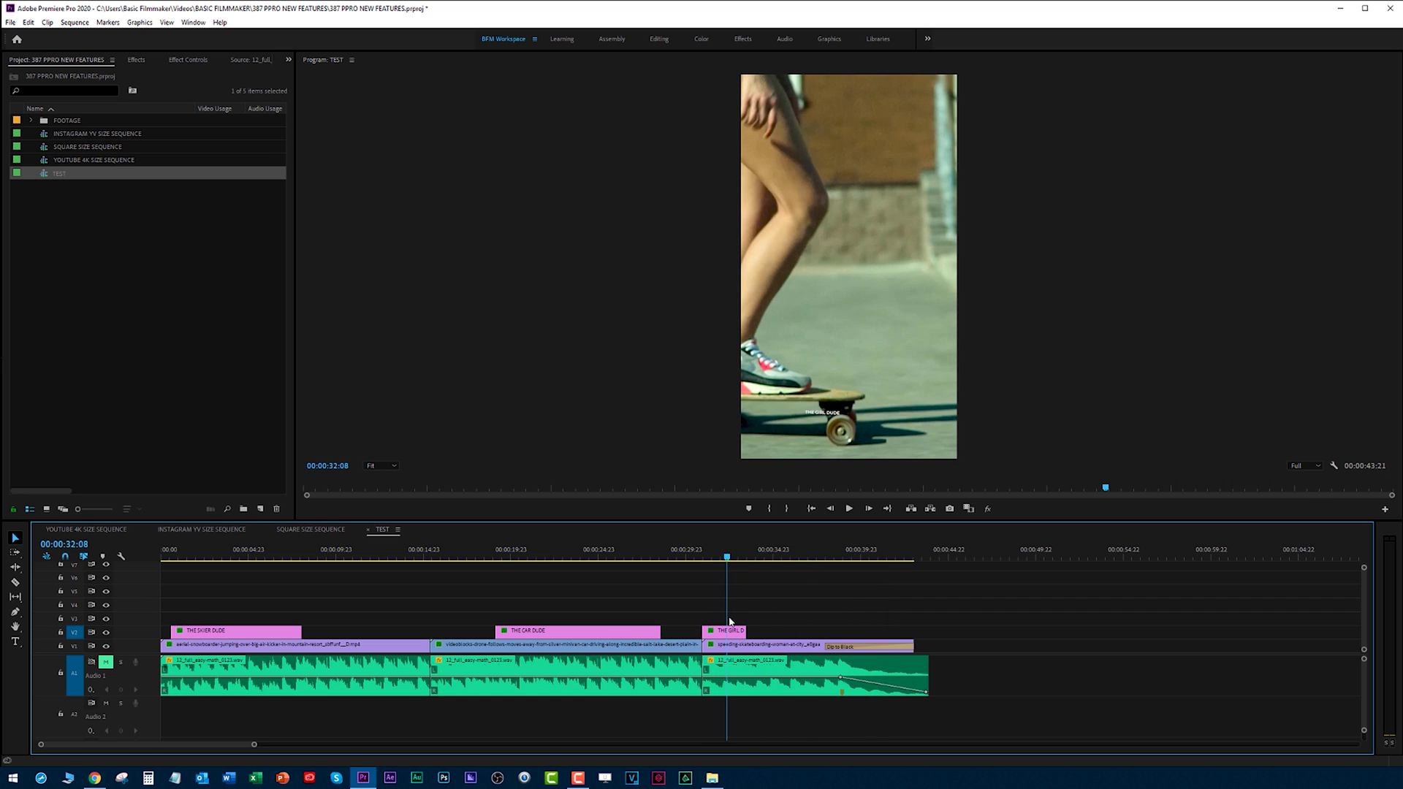
click(776, 648)
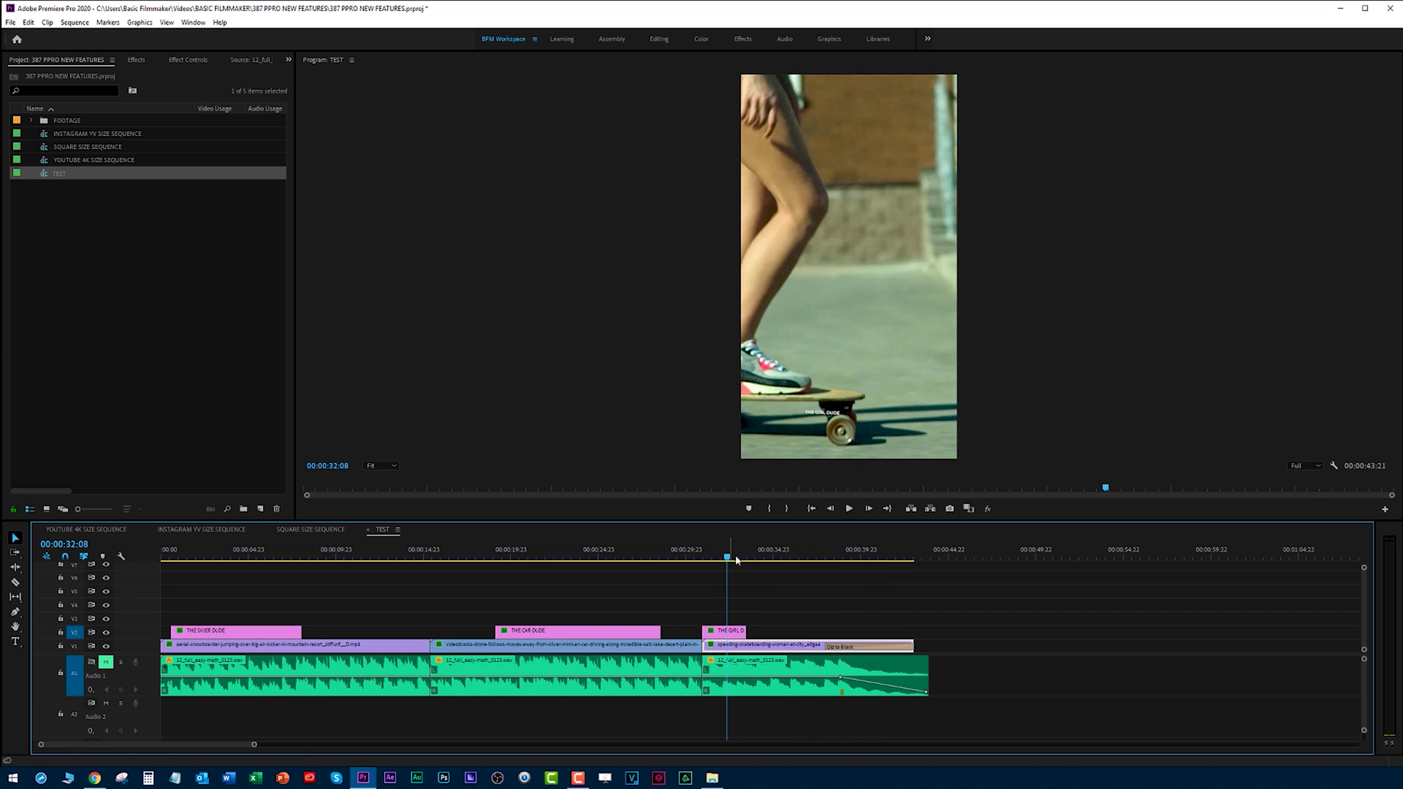
drag(738, 563, 410, 595)
drag(320, 601, 170, 608)
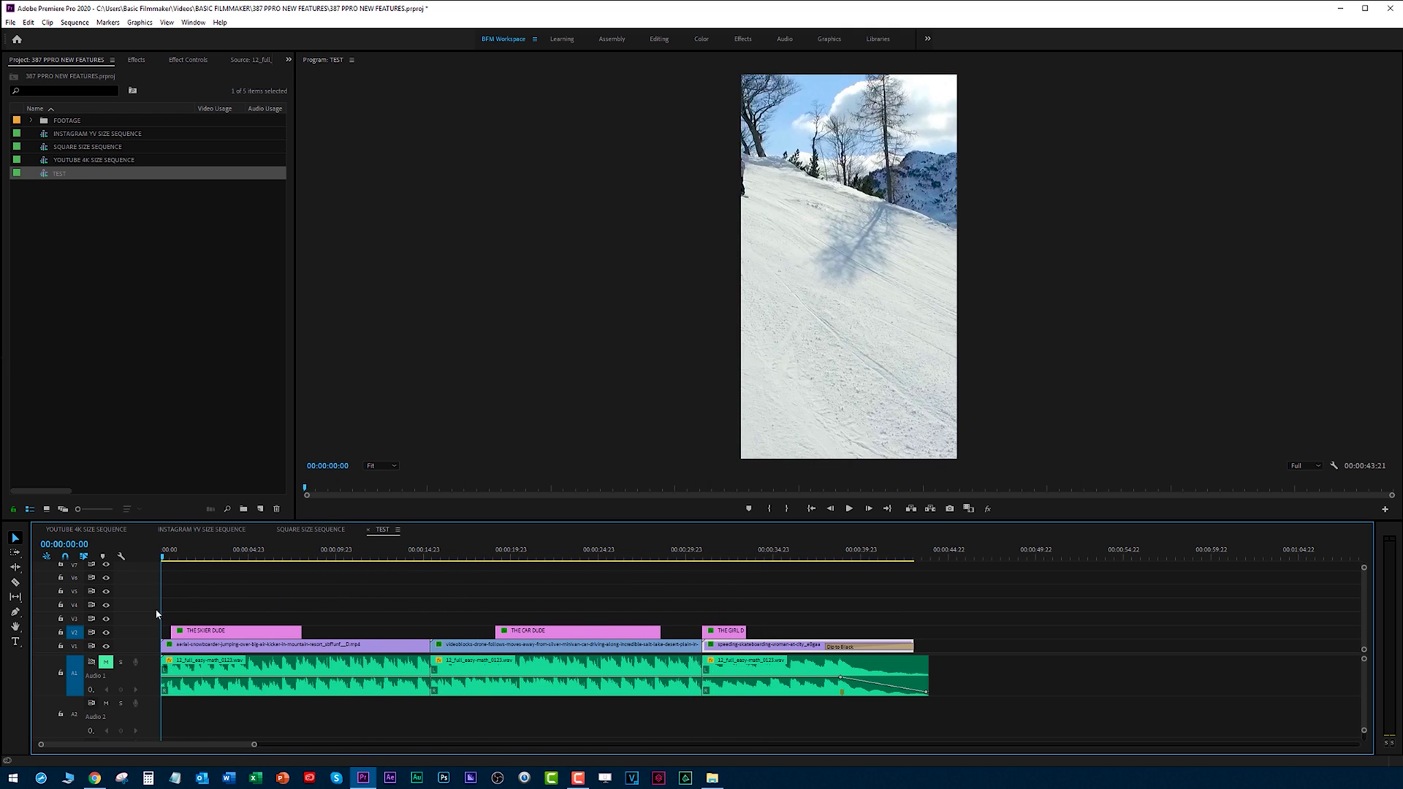
drag(326, 618, 156, 615)
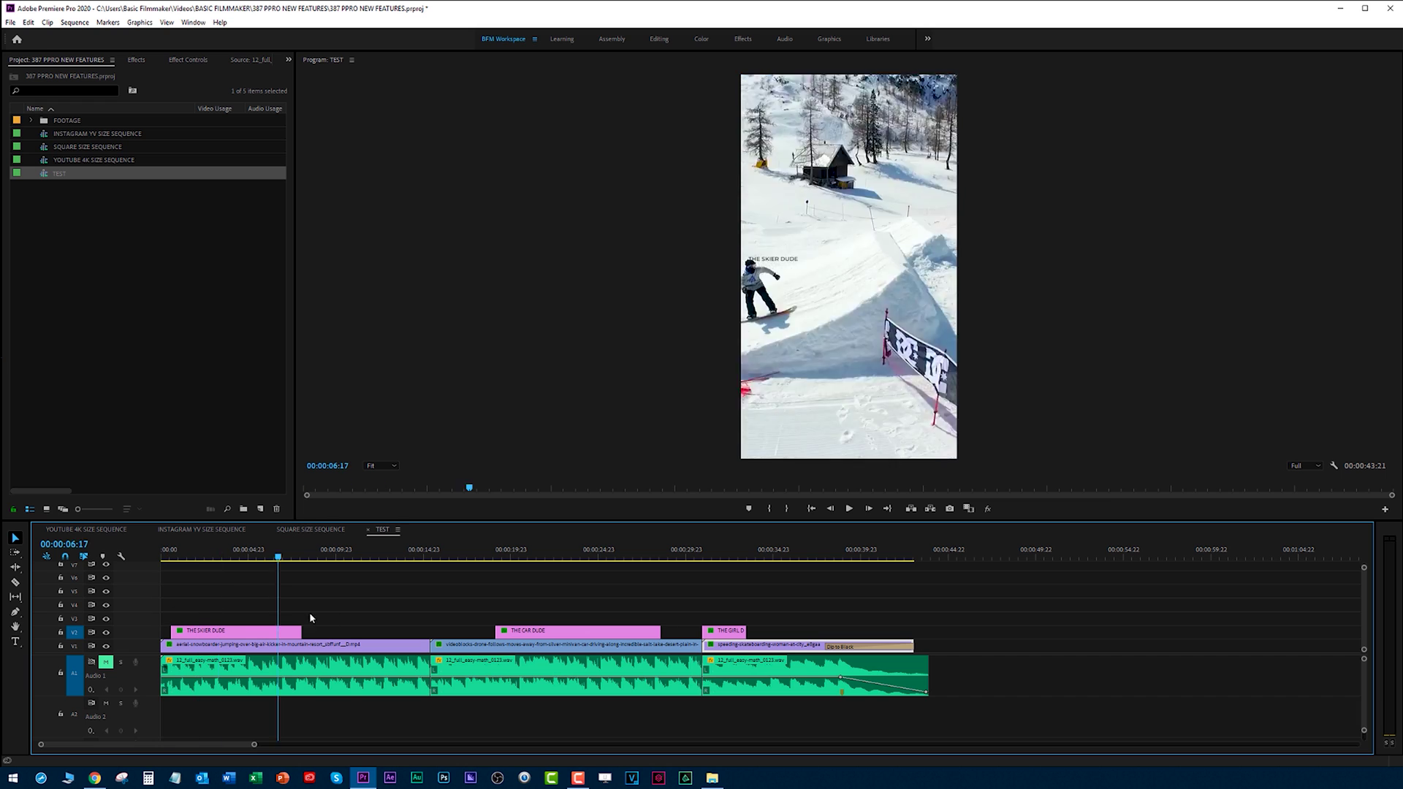
drag(310, 618, 216, 621)
drag(326, 622, 363, 660)
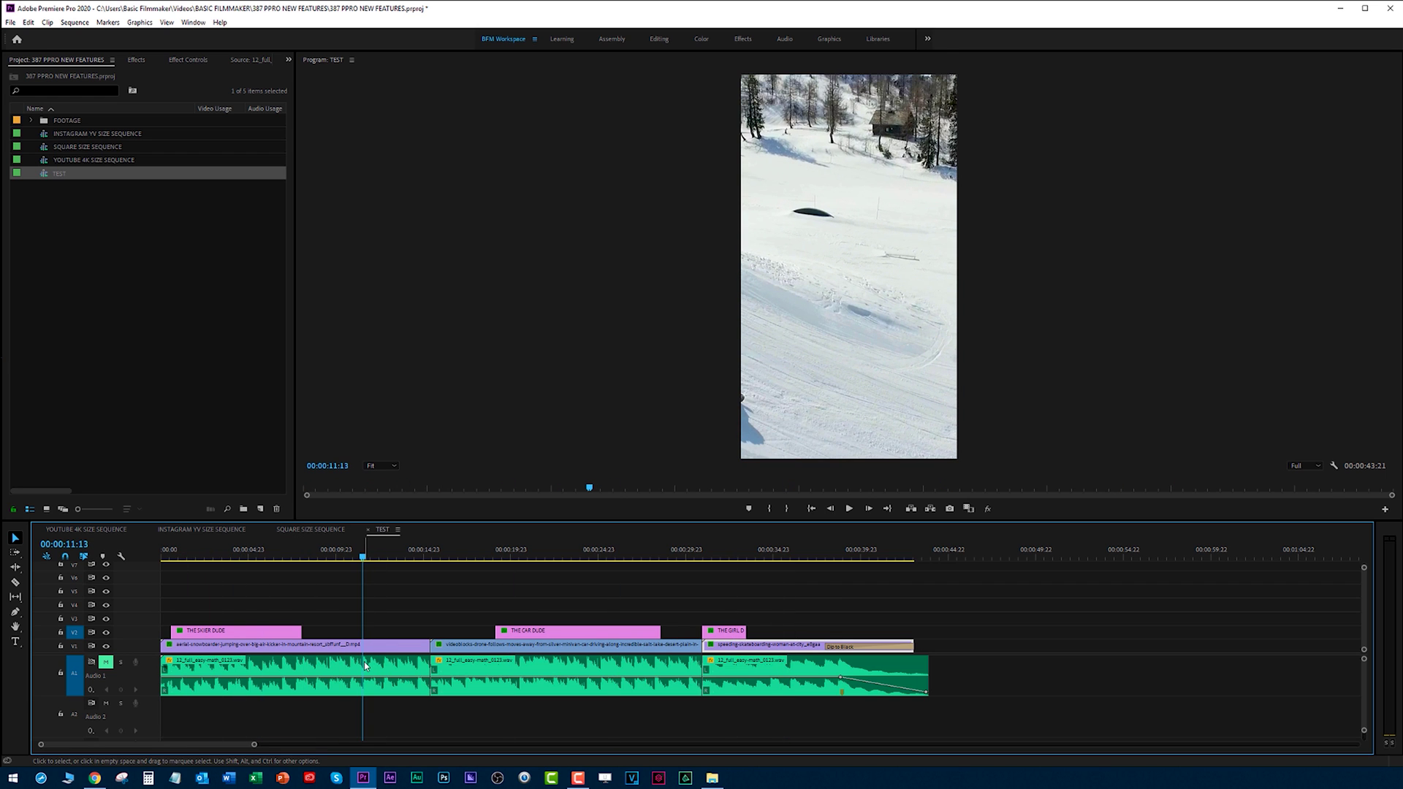
- Close the TEST timeline and delete the TEST sequence from the project
click(369, 530)
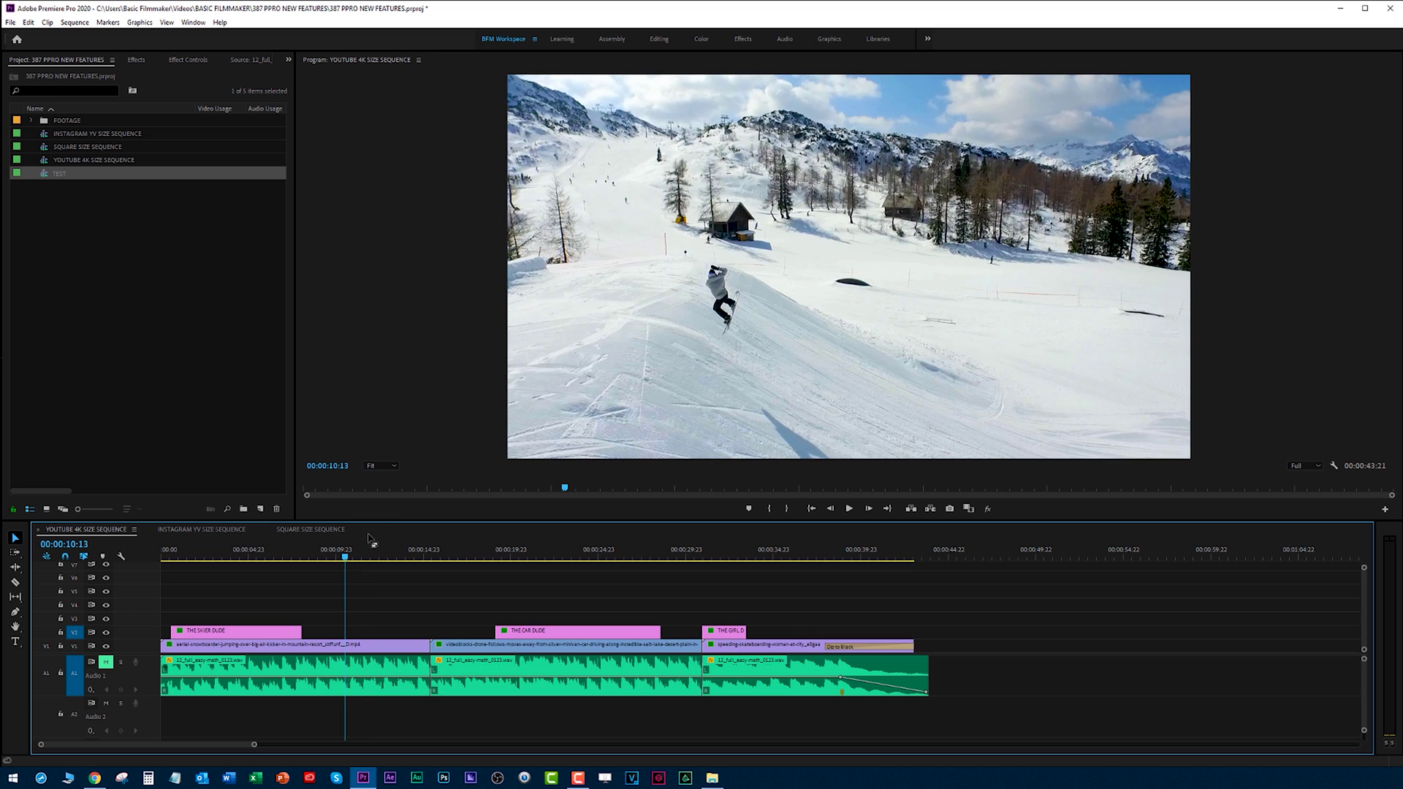
click(44, 176)
key(Delete)
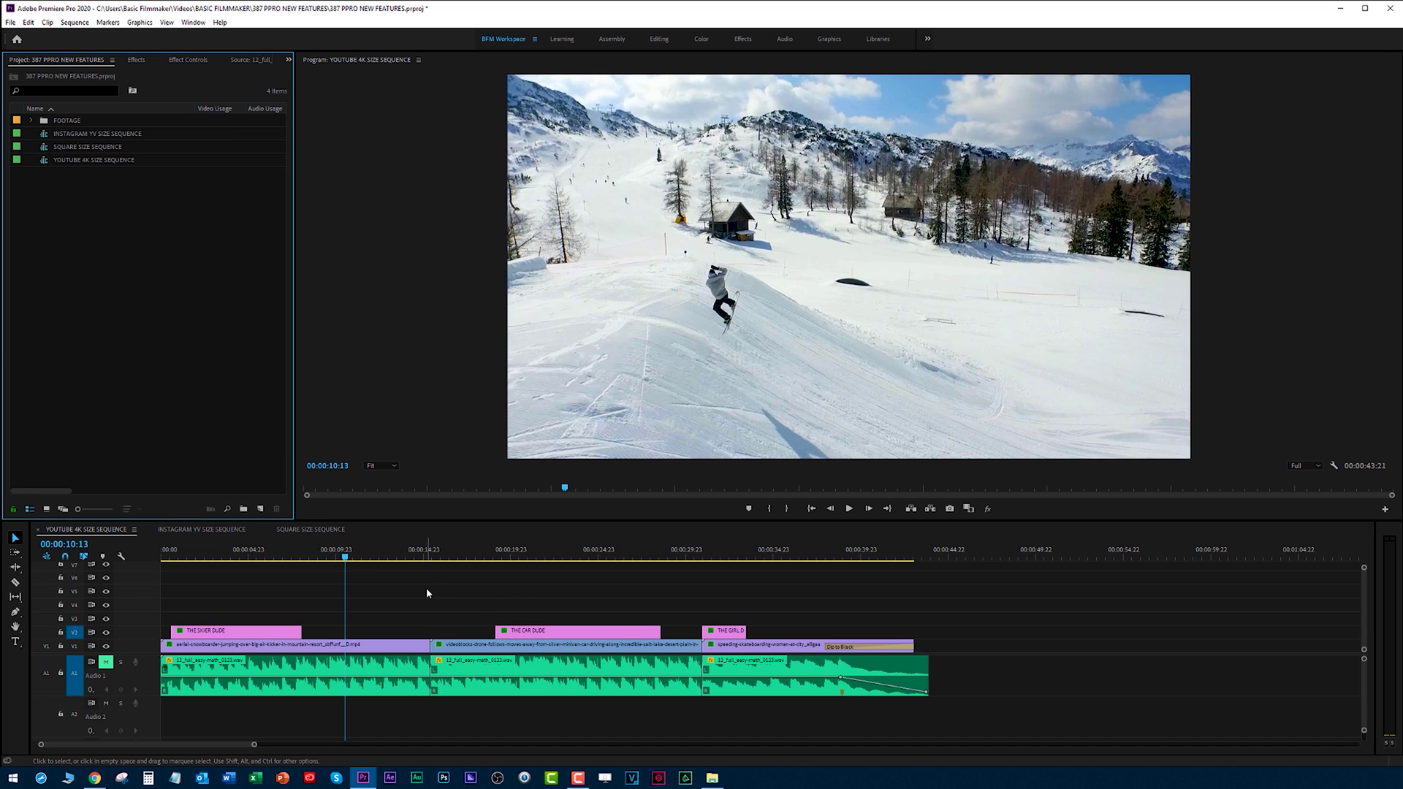
- Switch to the INSTAGRAM 9X16 SIZE SEQUENCE, zoomed out to show all three clips
click(195, 529)
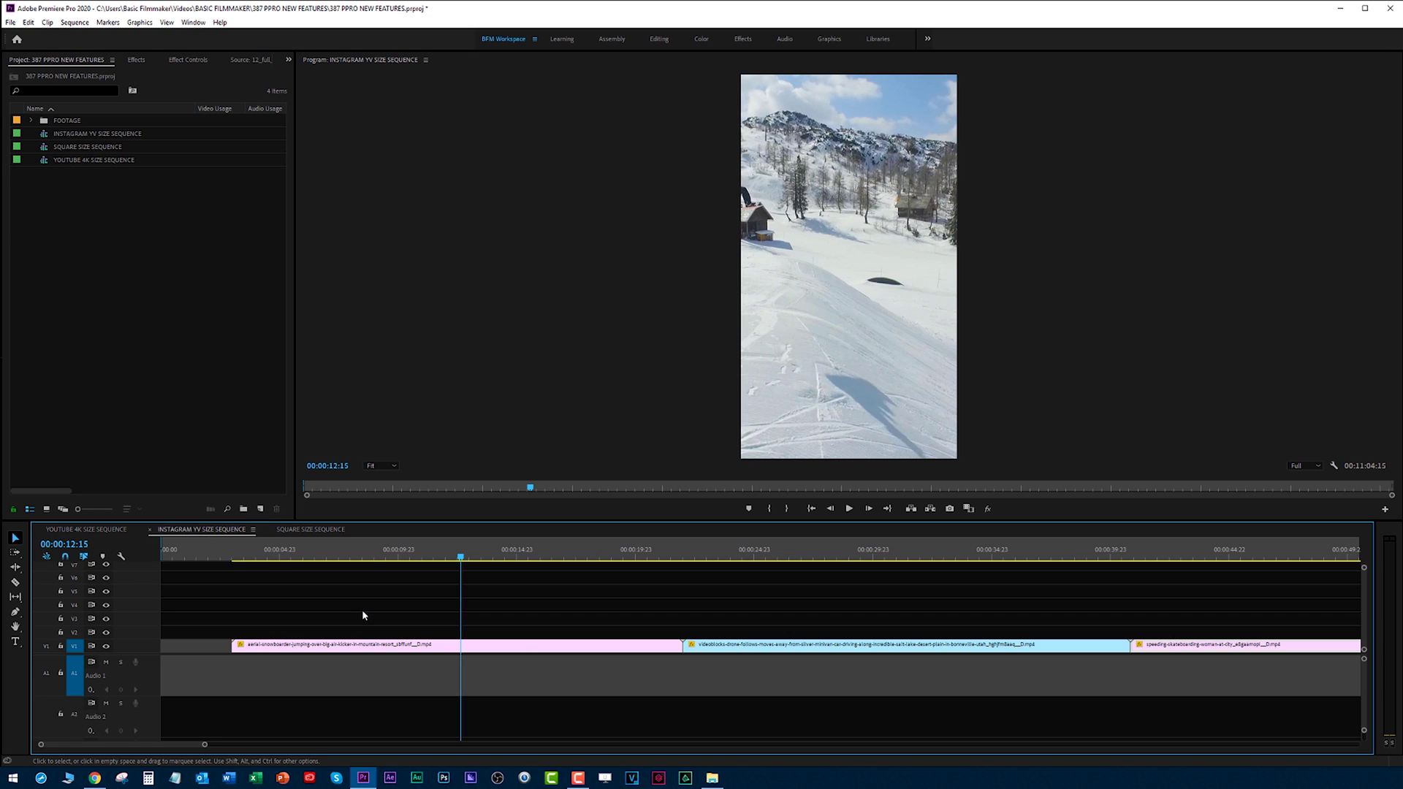
key(minus)
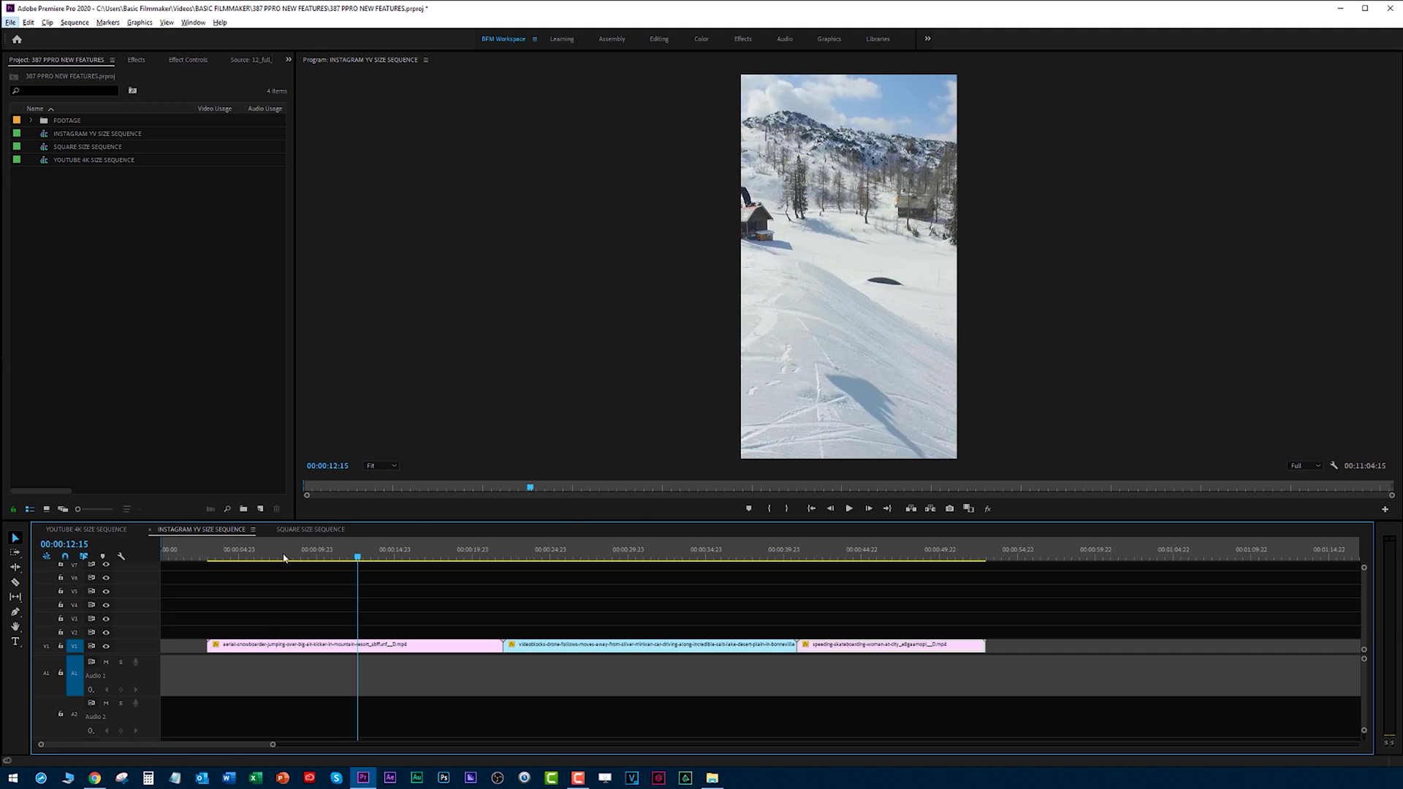
drag(284, 557, 407, 647)
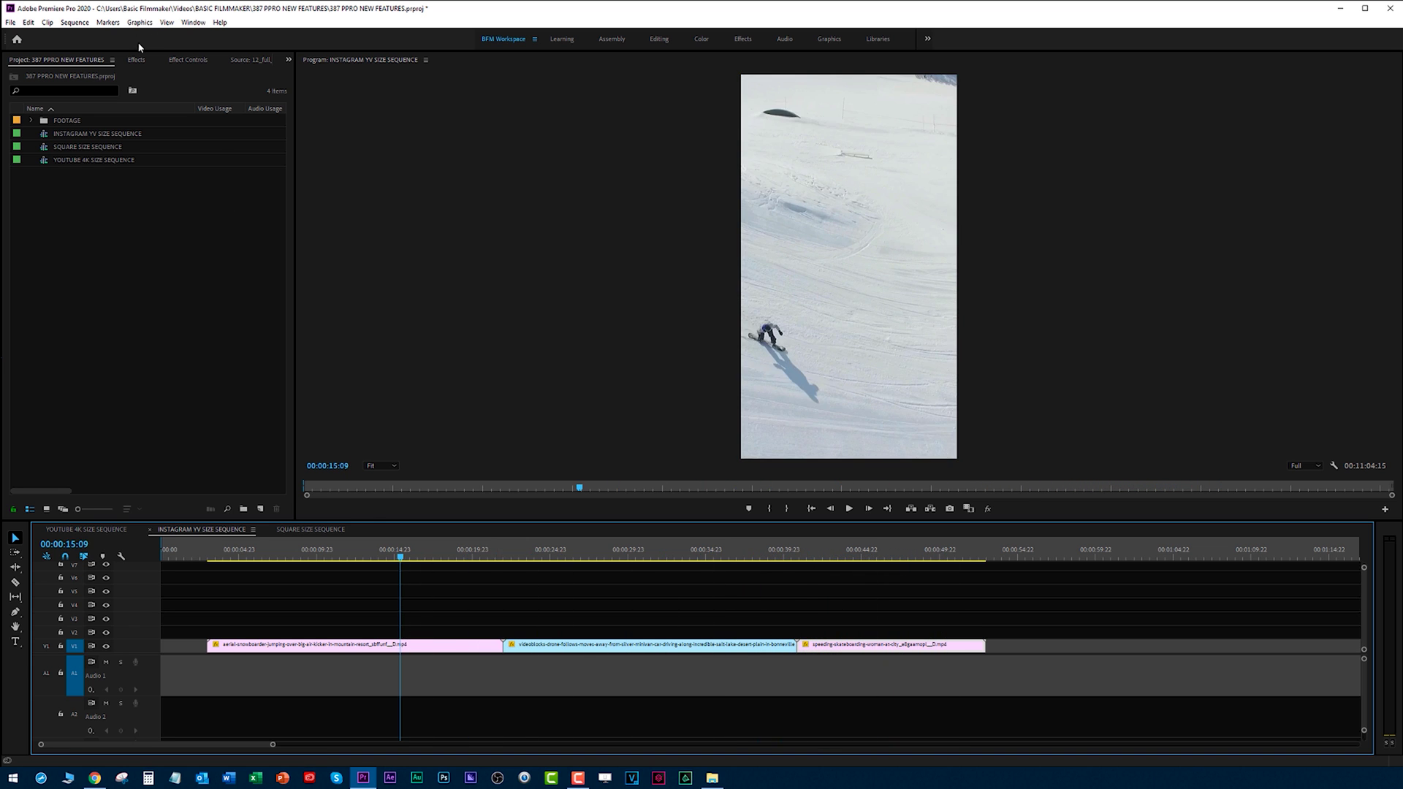
click(136, 60)
- Find Auto Reframe under Video Effects > Transform and filter the Effects panel with 'aut'
click(73, 74)
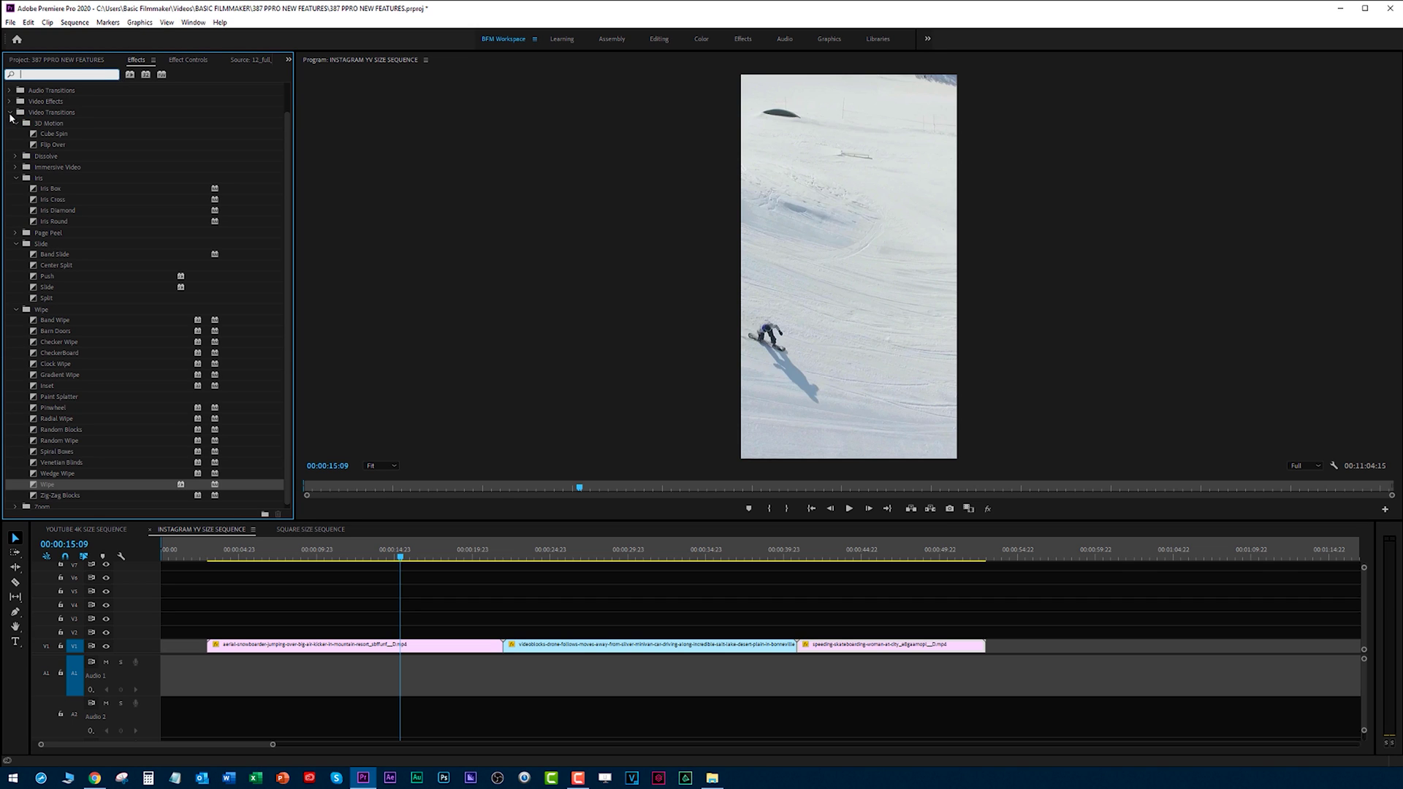
click(10, 114)
click(9, 134)
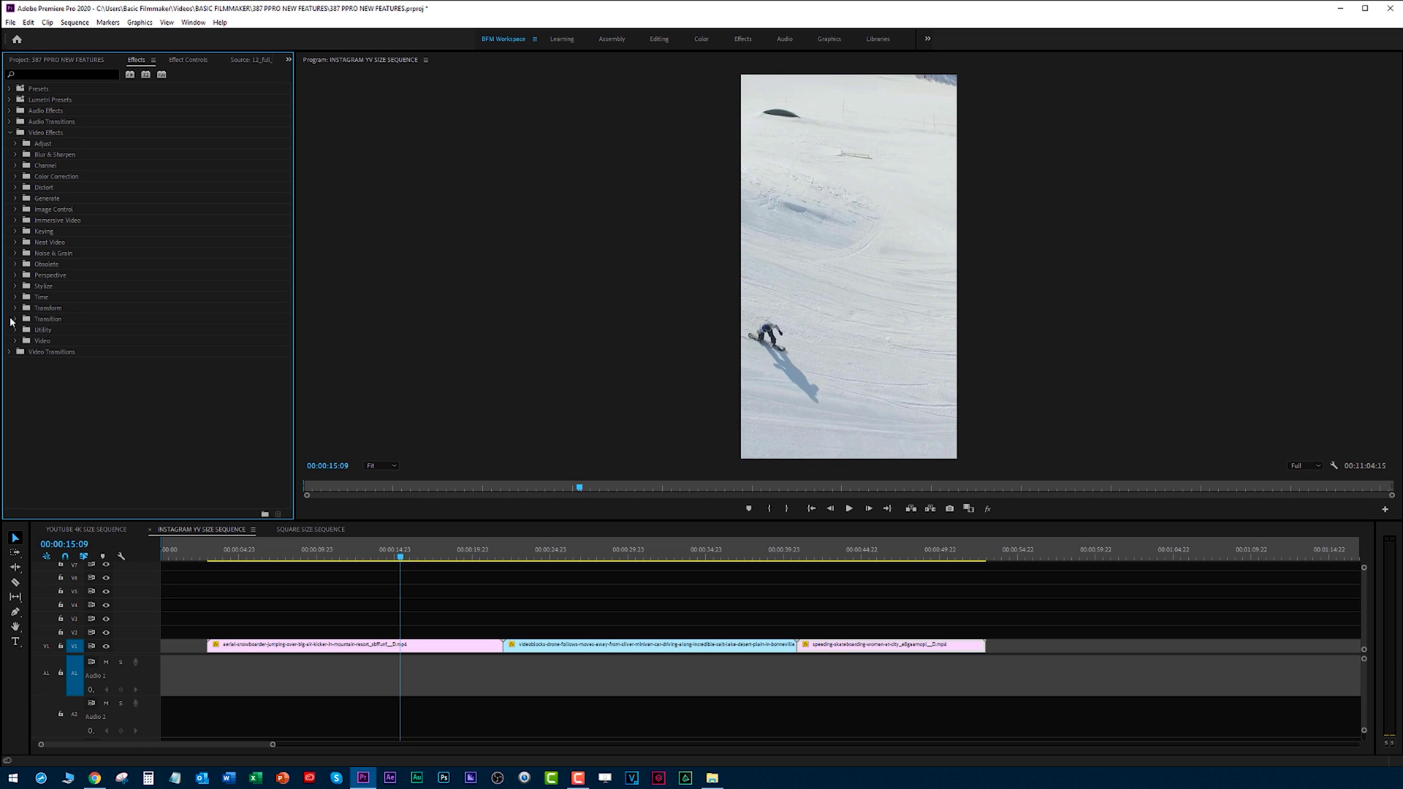
click(16, 308)
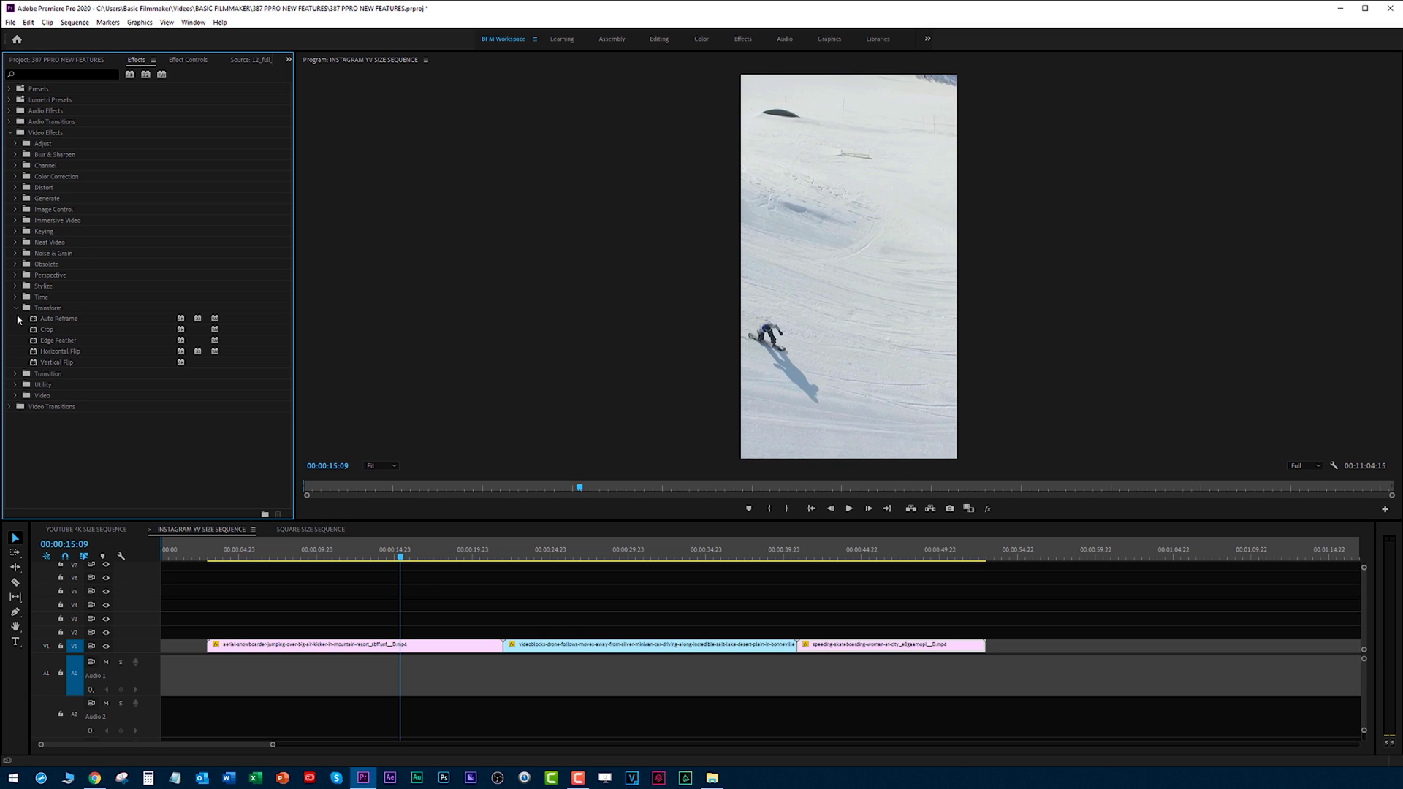
click(60, 318)
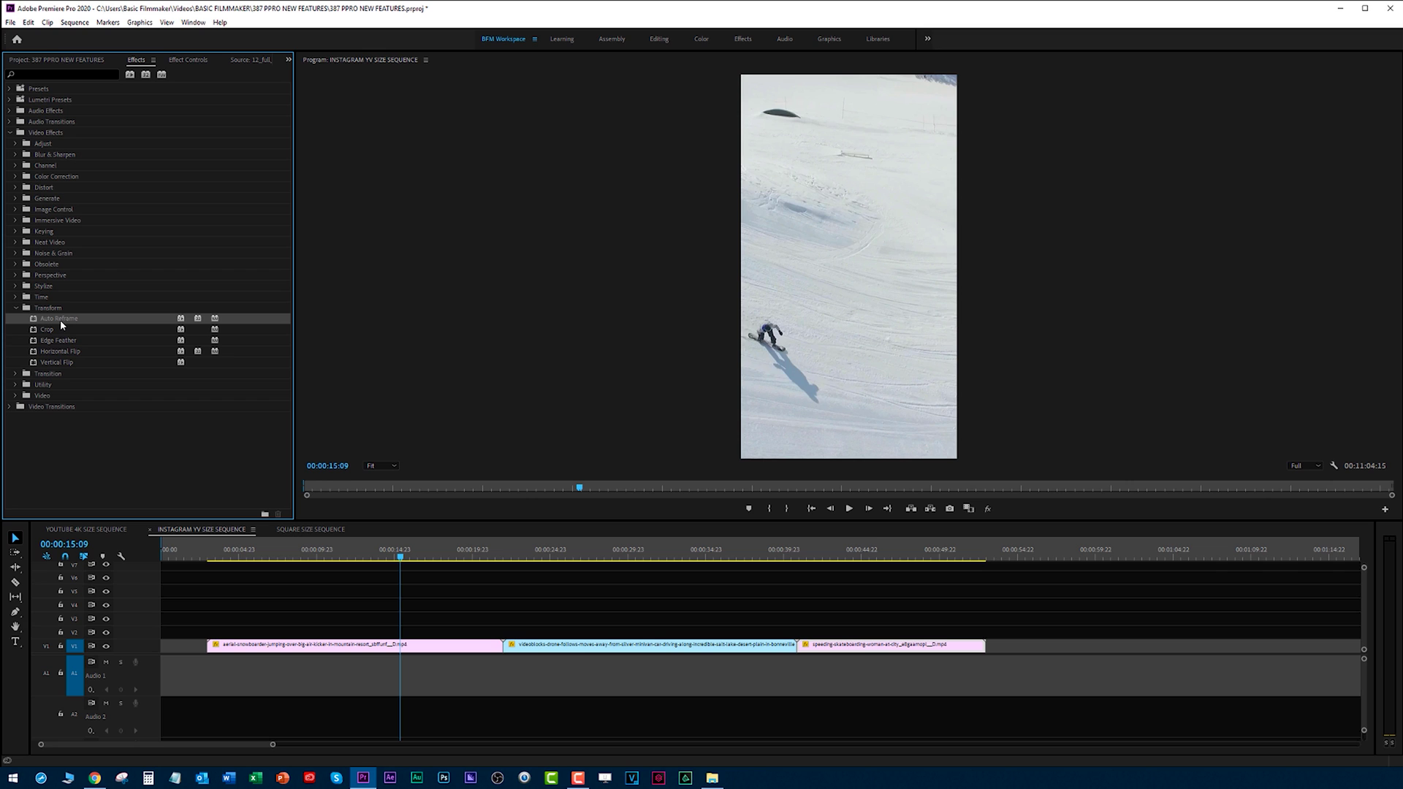
click(54, 74)
text(auto)
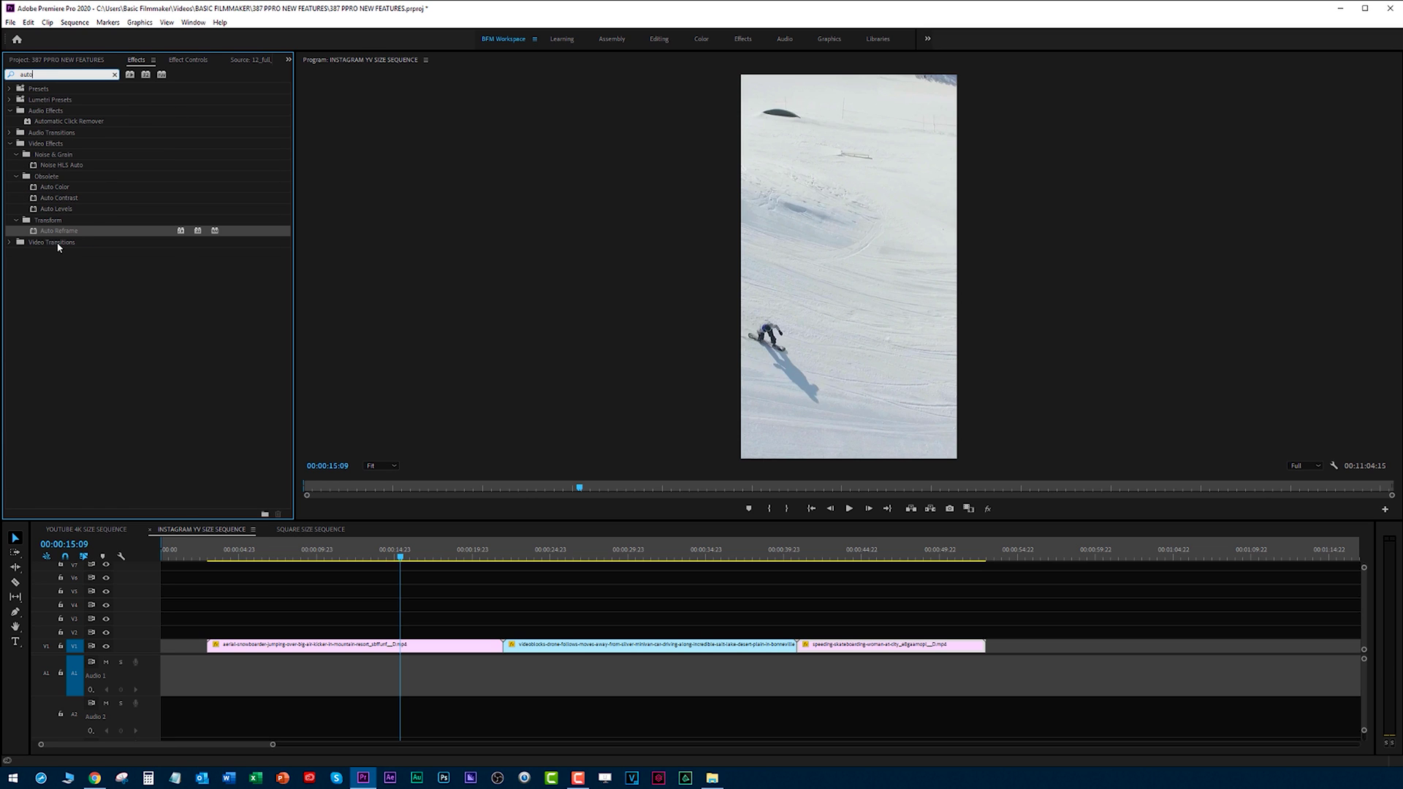
- Drag Auto Reframe onto the first snowboard clip and view its keyframed Position in Effect Controls
click(425, 653)
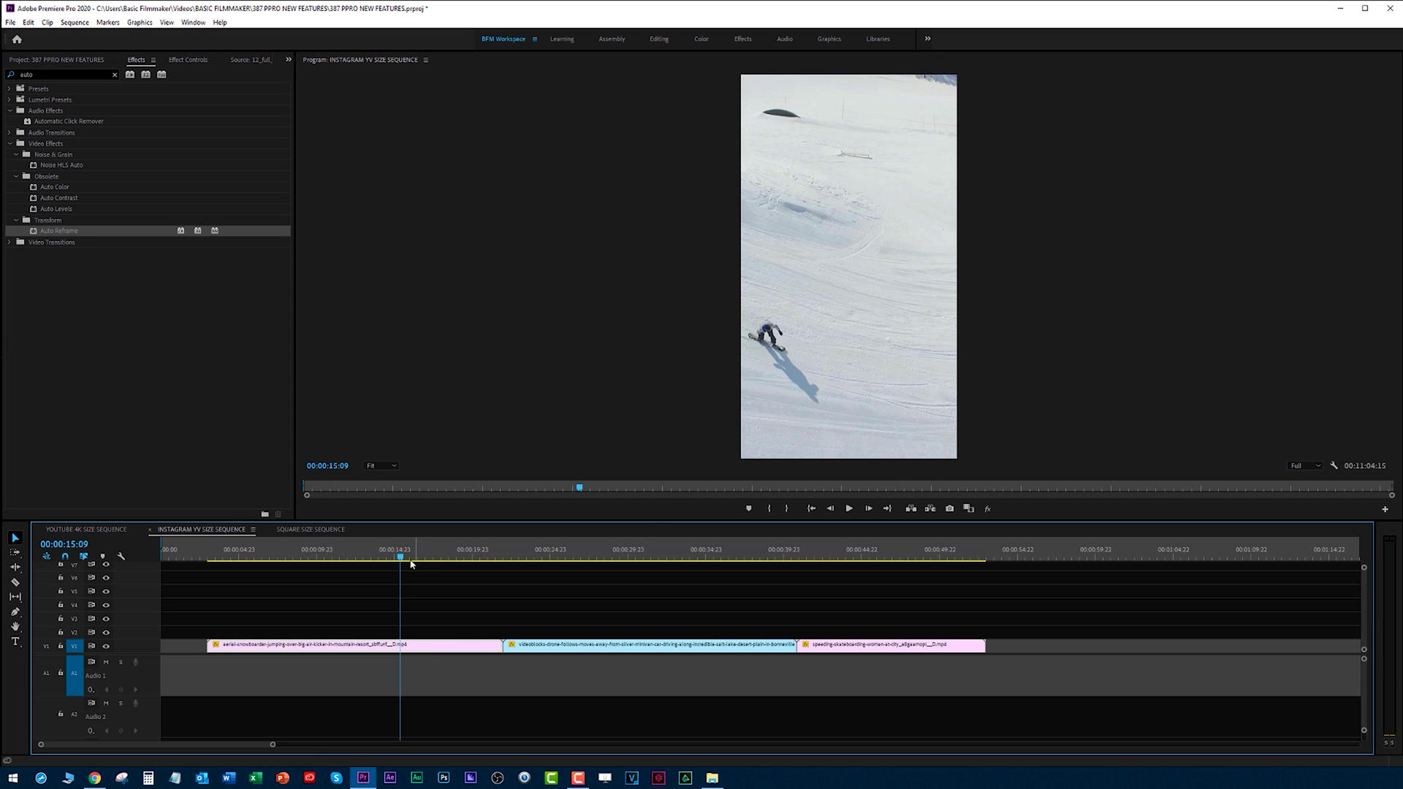
drag(410, 564, 263, 557)
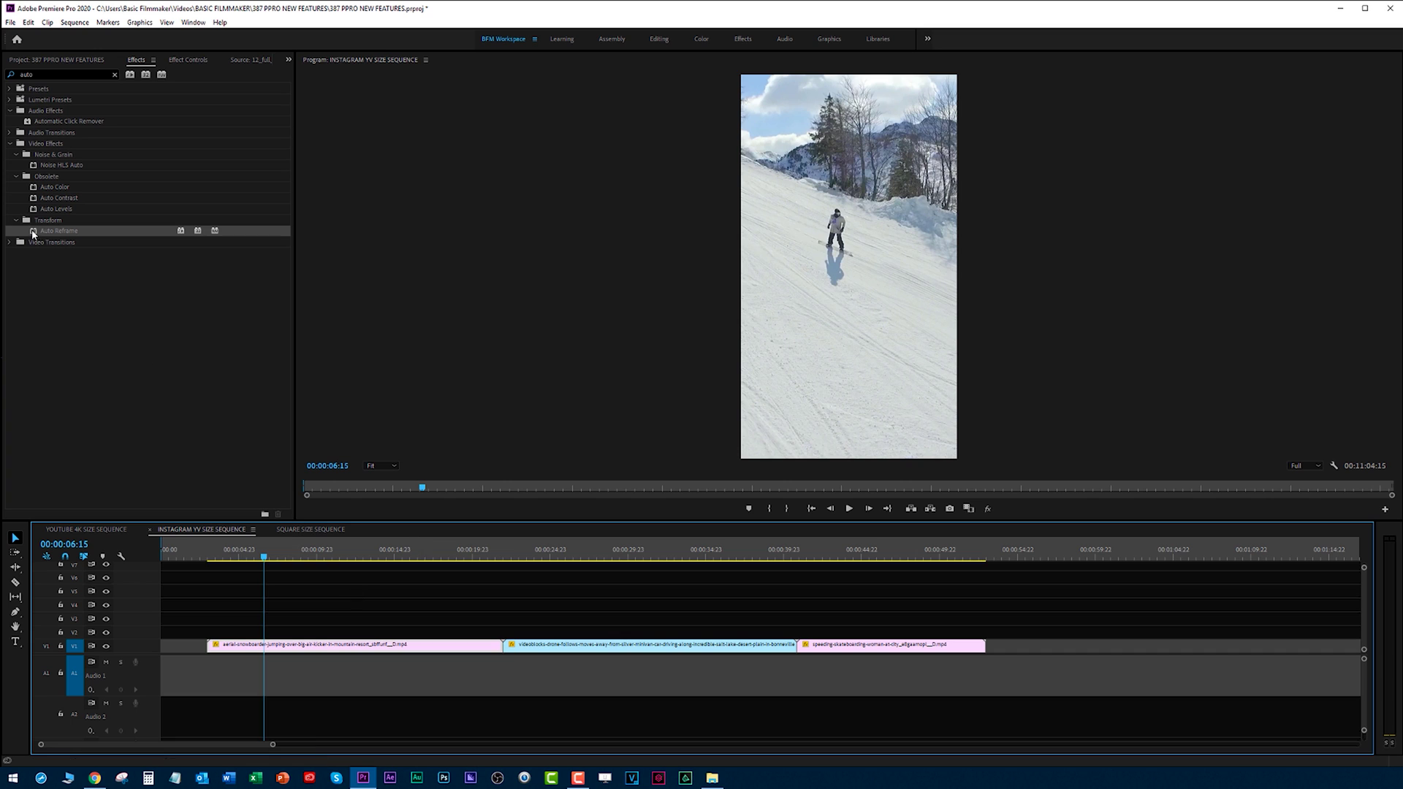
drag(33, 232, 396, 650)
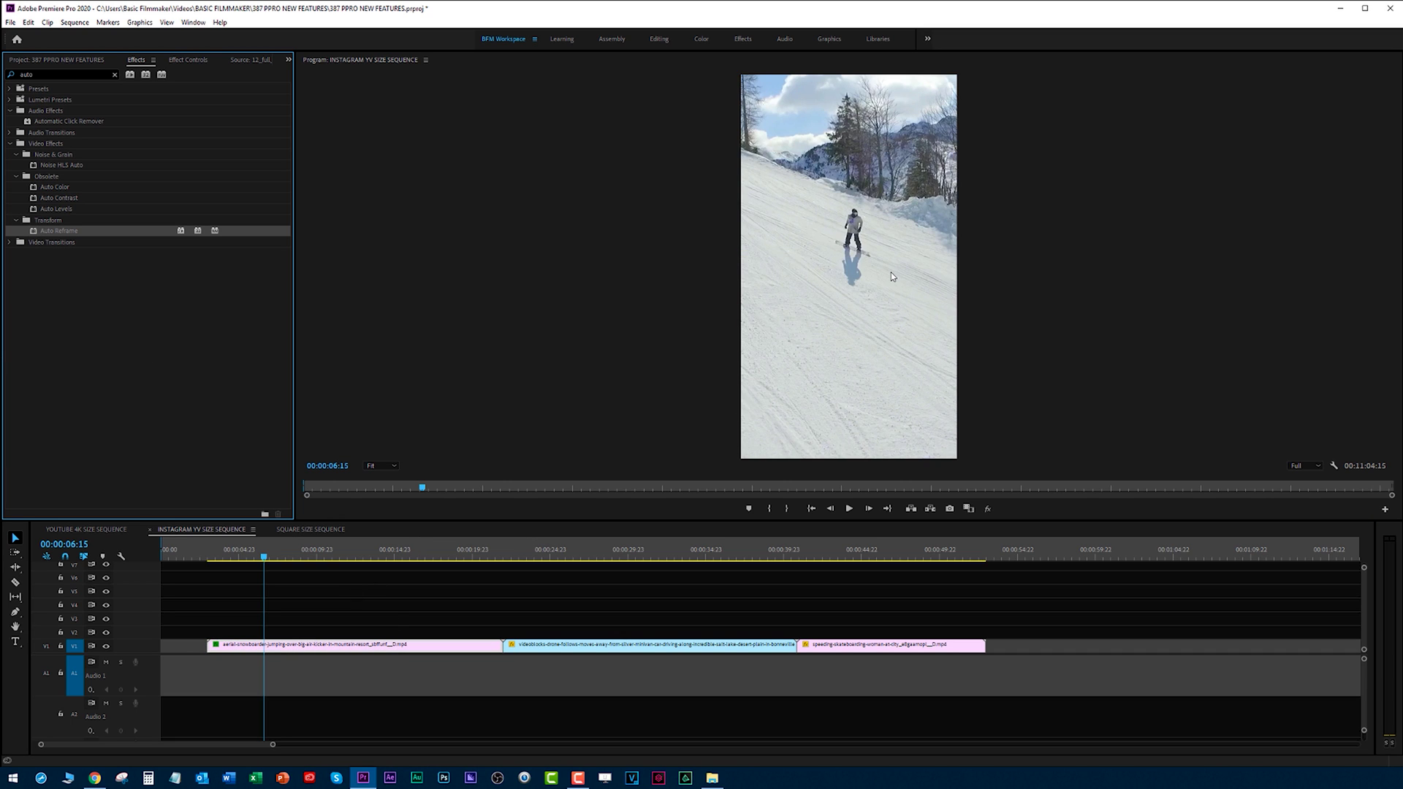
click(193, 61)
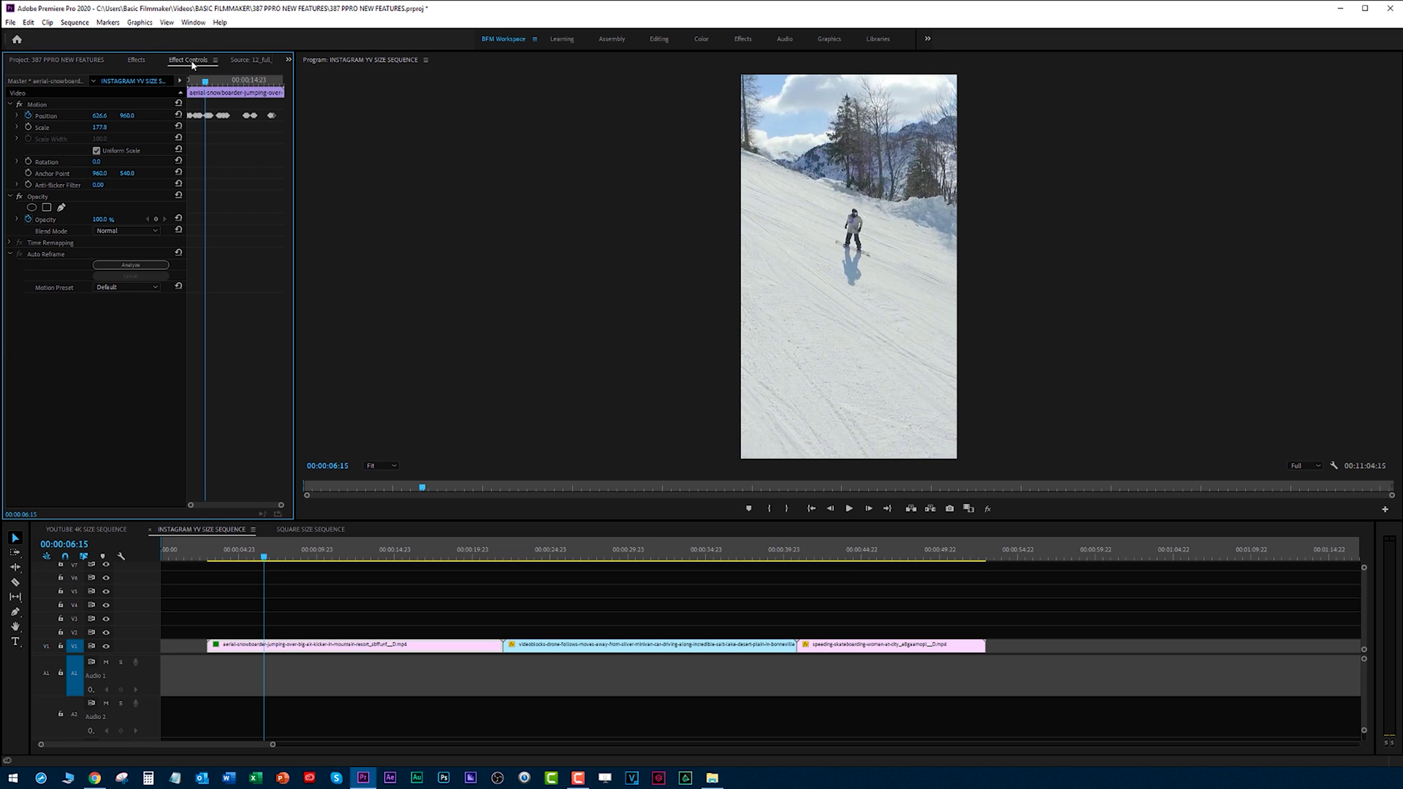
drag(264, 559, 678, 670)
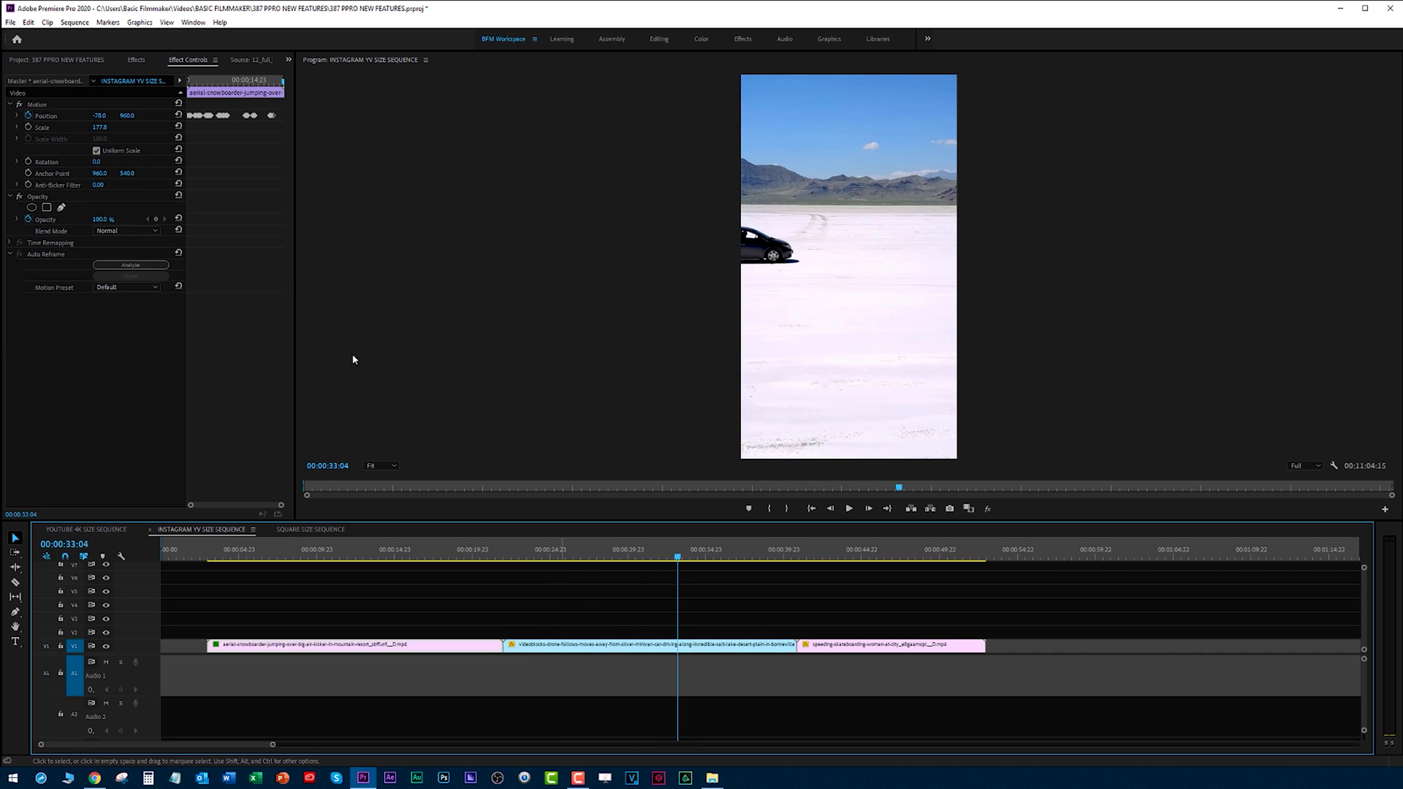
- Apply Auto Reframe from the filtered effects list to the remaining clips, then scrub back through the skateboarding shot
click(135, 60)
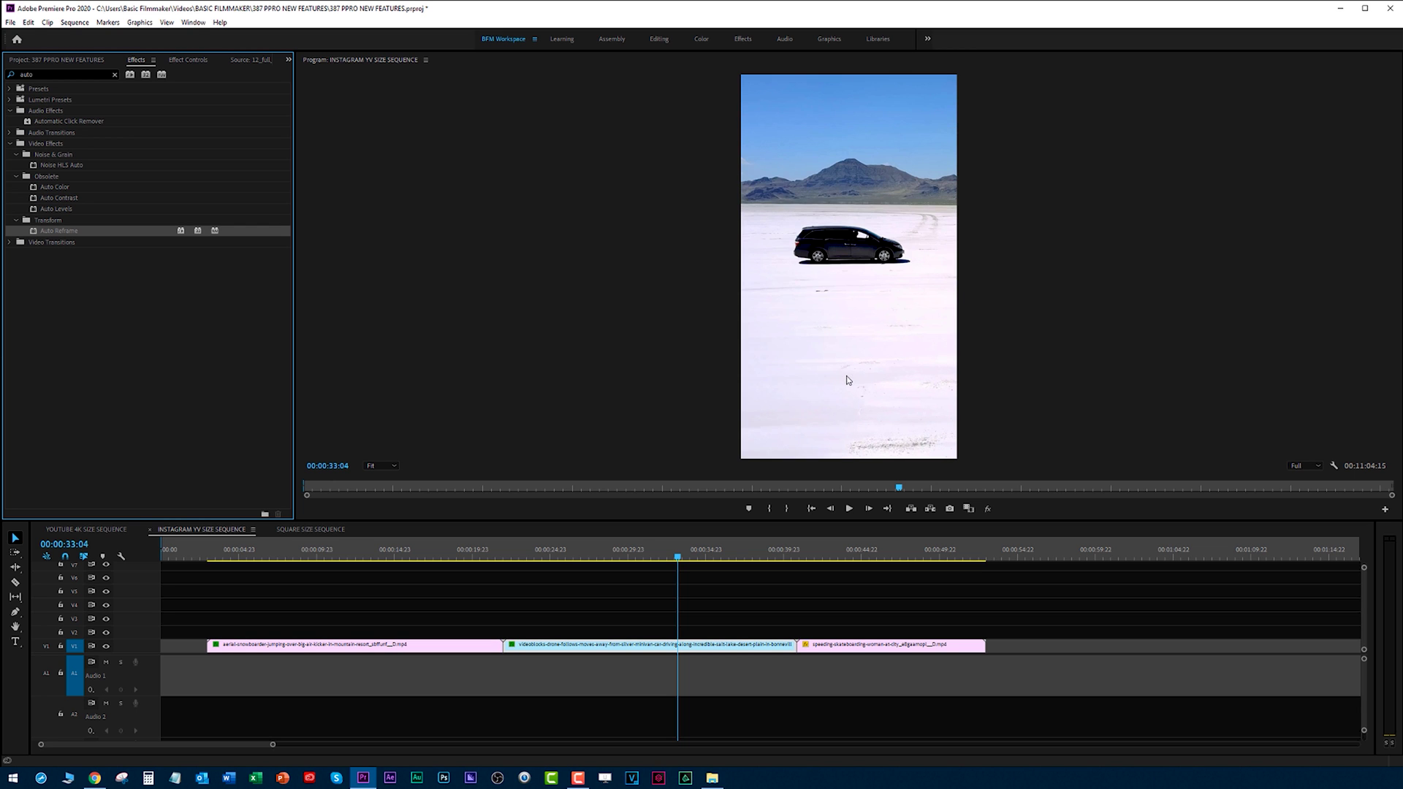
drag(555, 558, 884, 647)
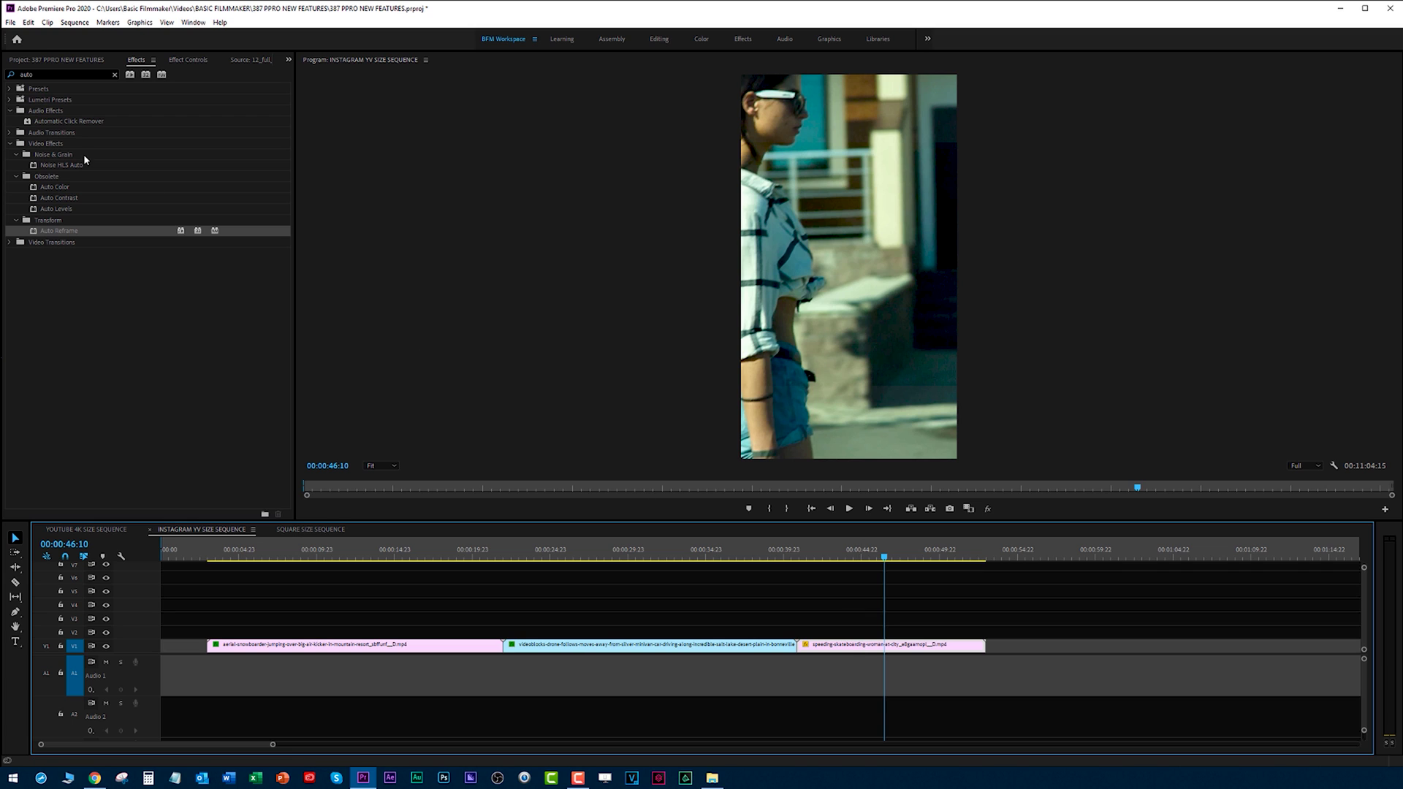
double_click(33, 232)
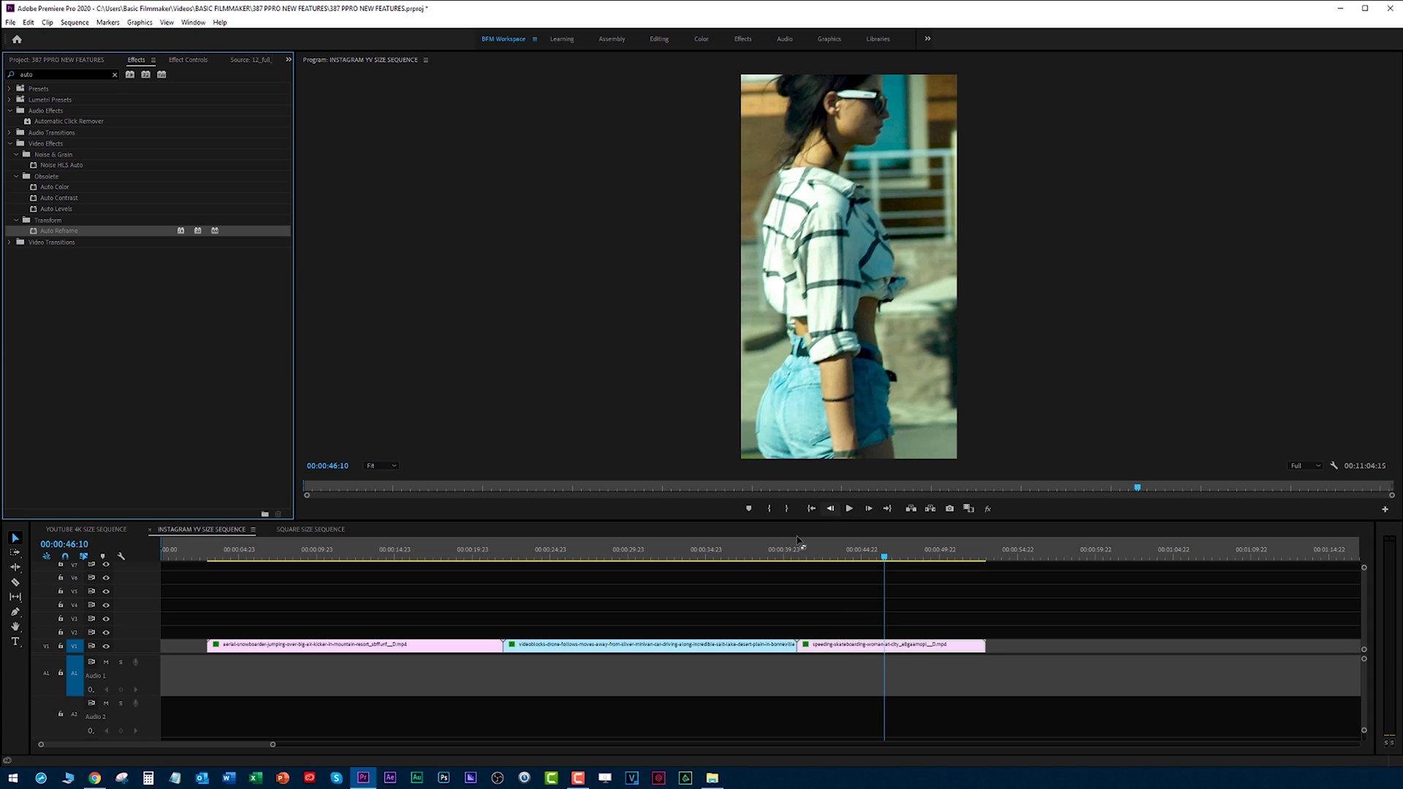
drag(799, 554, 278, 577)
key(space)
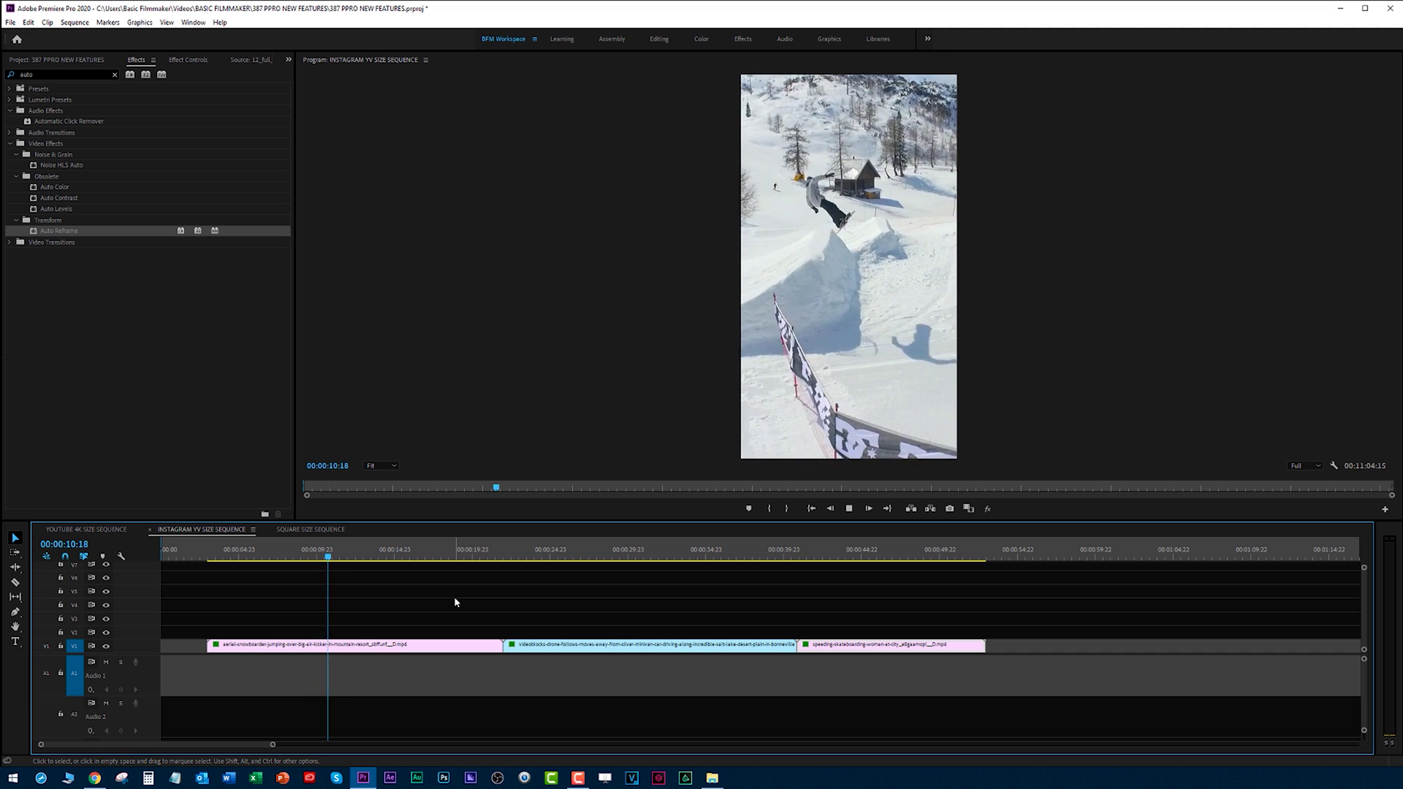
mouse_move(531, 556)
mouse_down()
mouse_move(501, 557)
mouse_move(549, 561)
mouse_move(506, 563)
mouse_up()
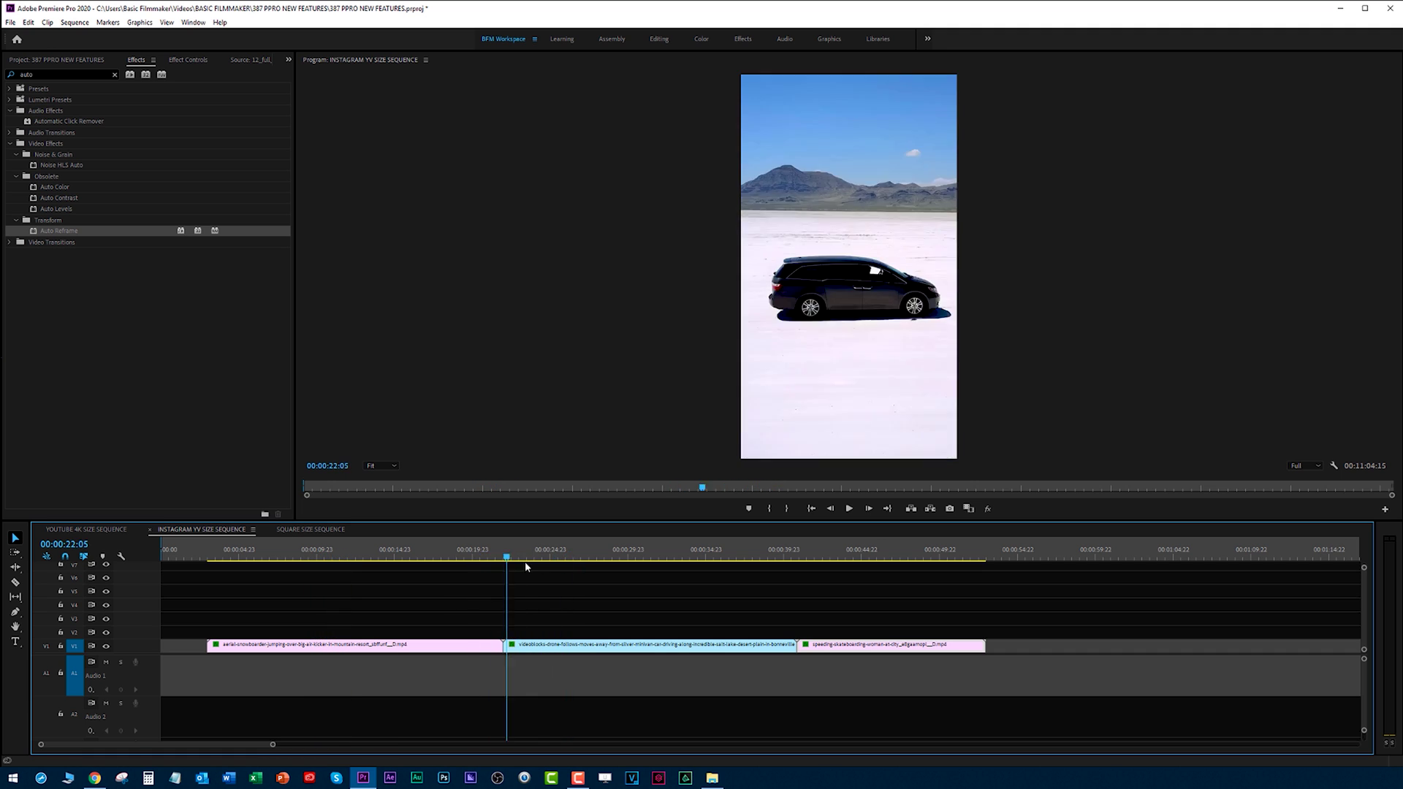
drag(598, 565, 562, 563)
key(space)
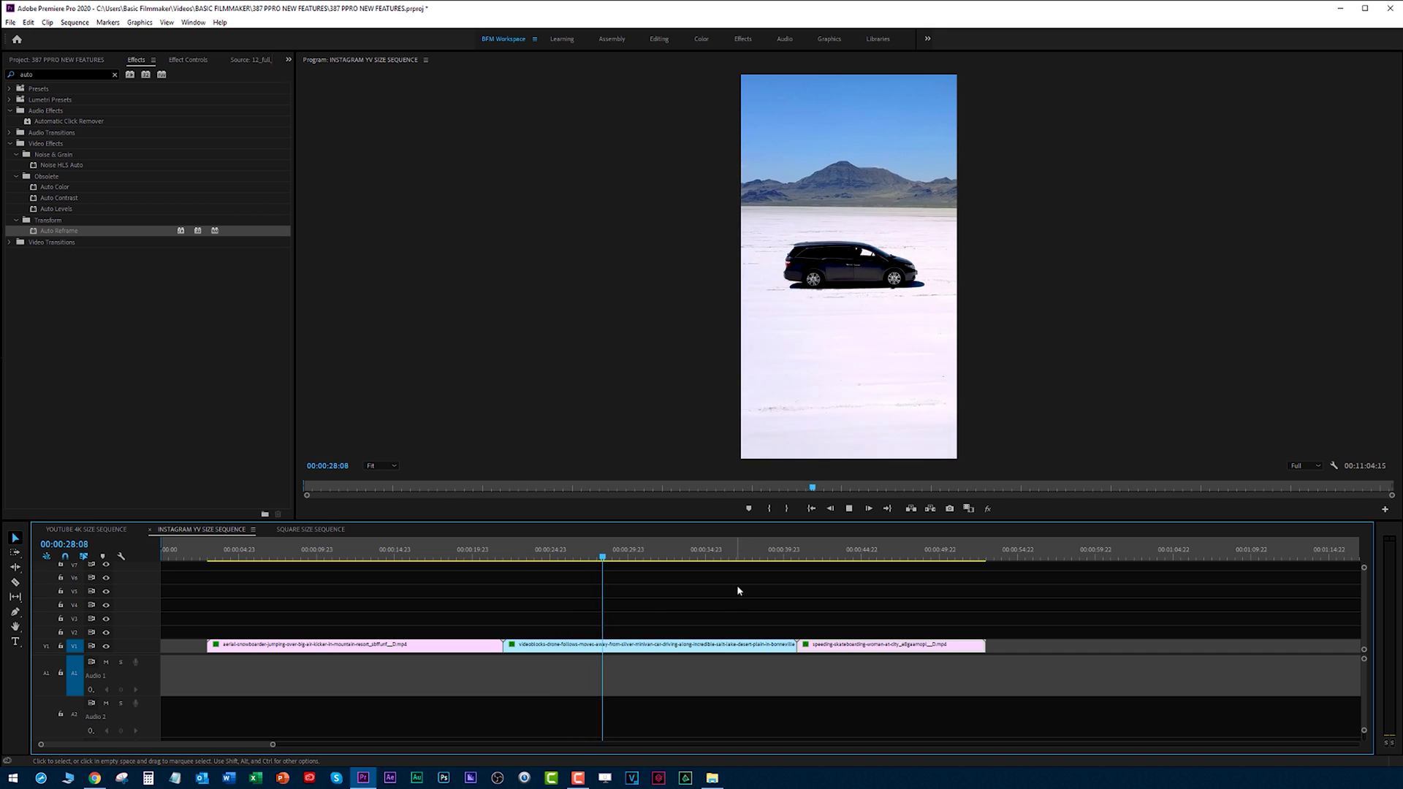
click(797, 555)
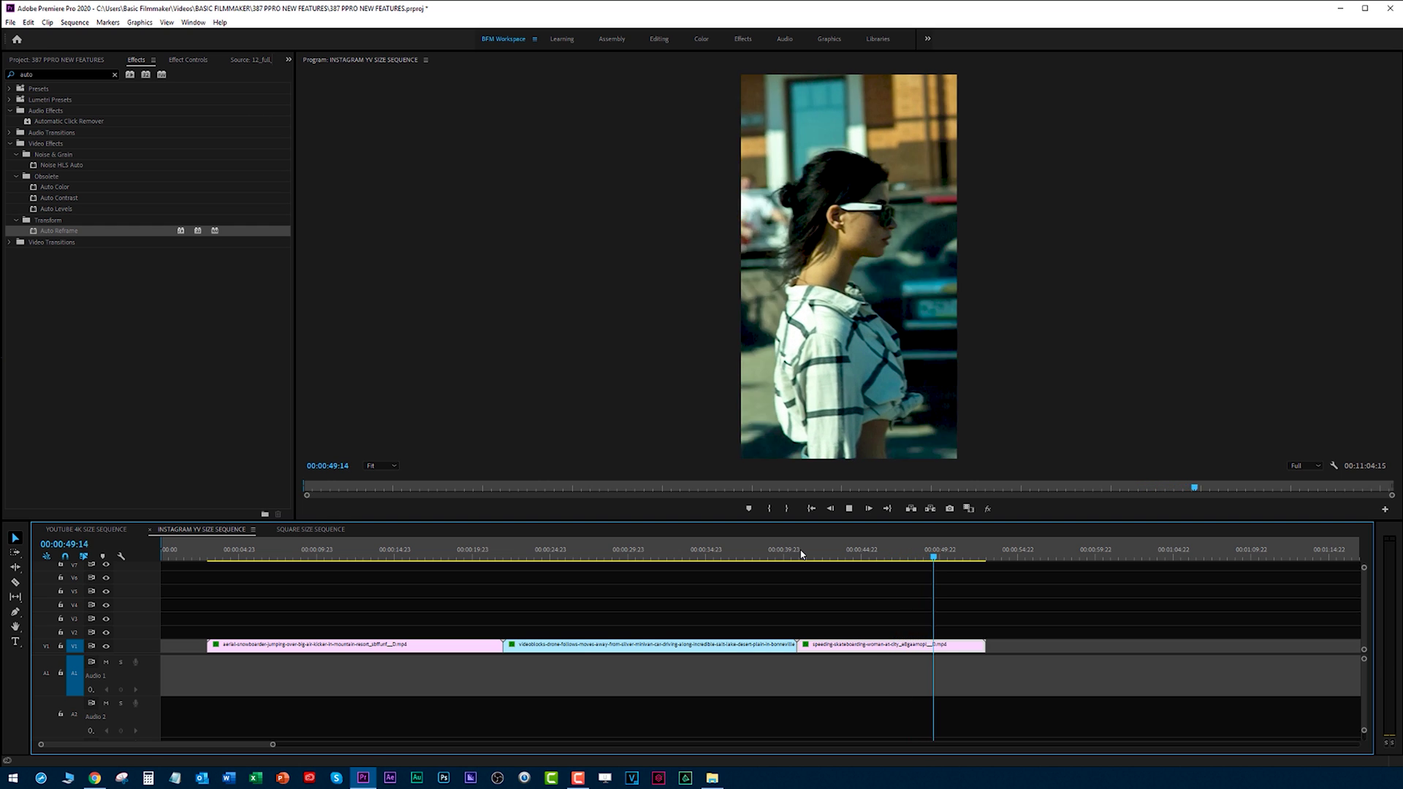
key(space)
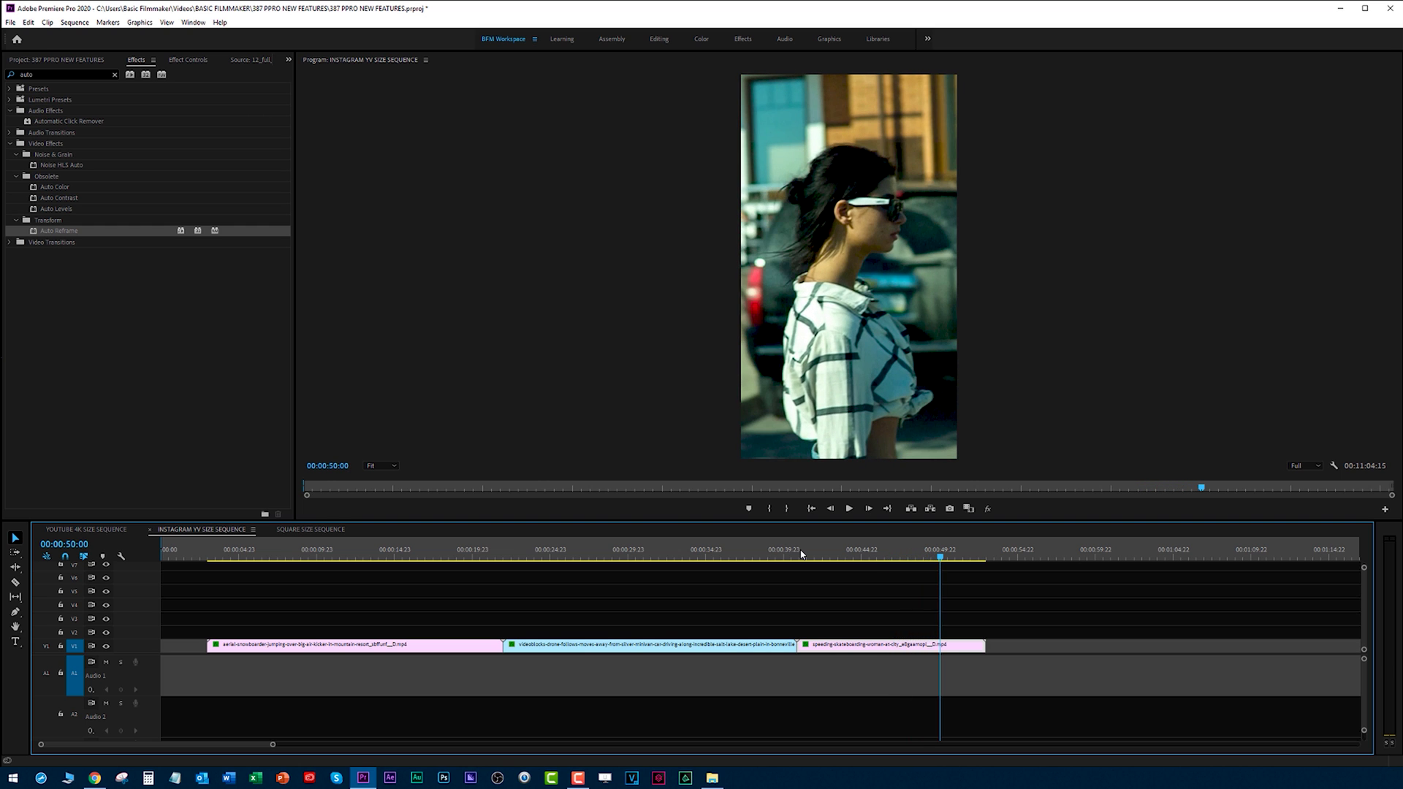
- Open the square sequence, zoom the timeline out and select its three clips' Auto Reframe effect
click(311, 530)
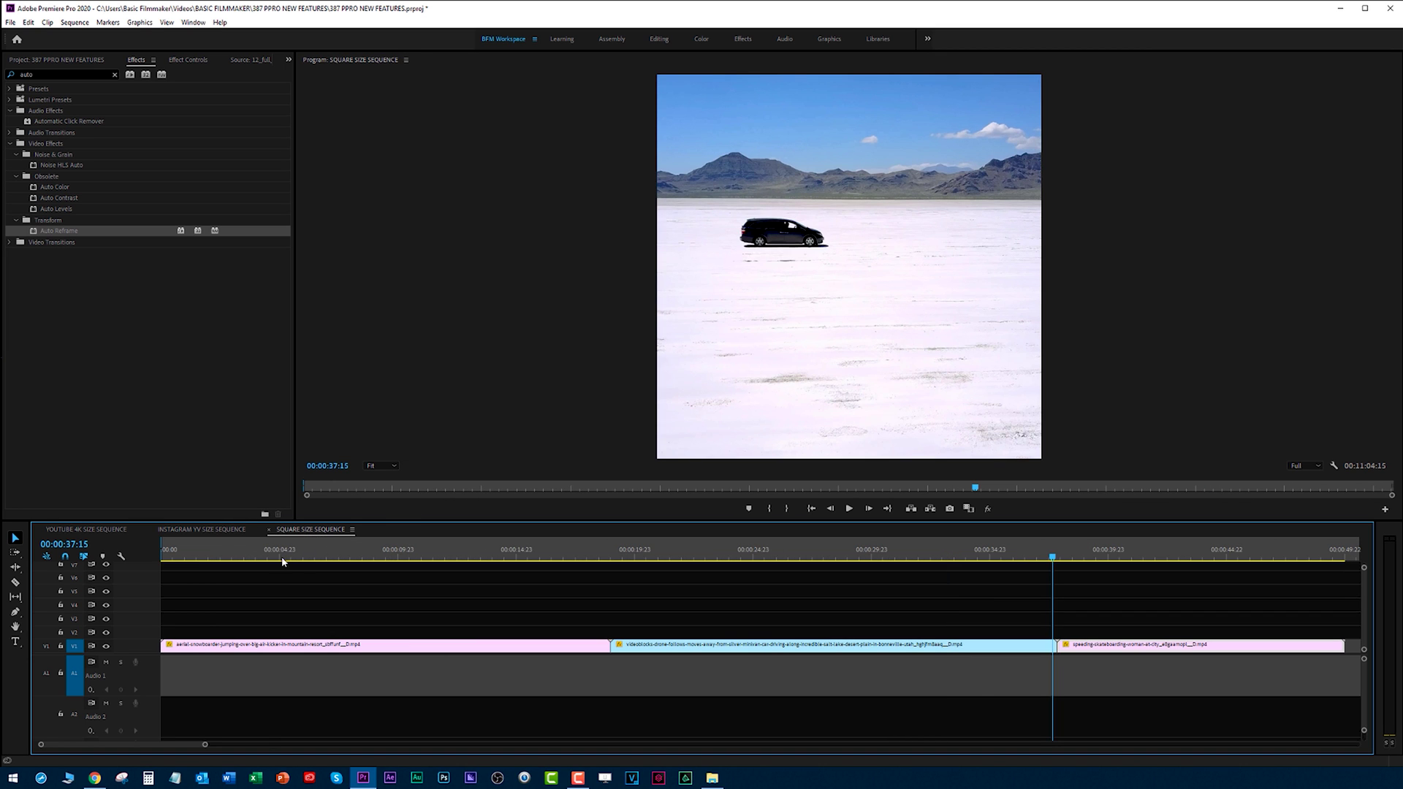
key(minus)
drag(201, 555, 776, 650)
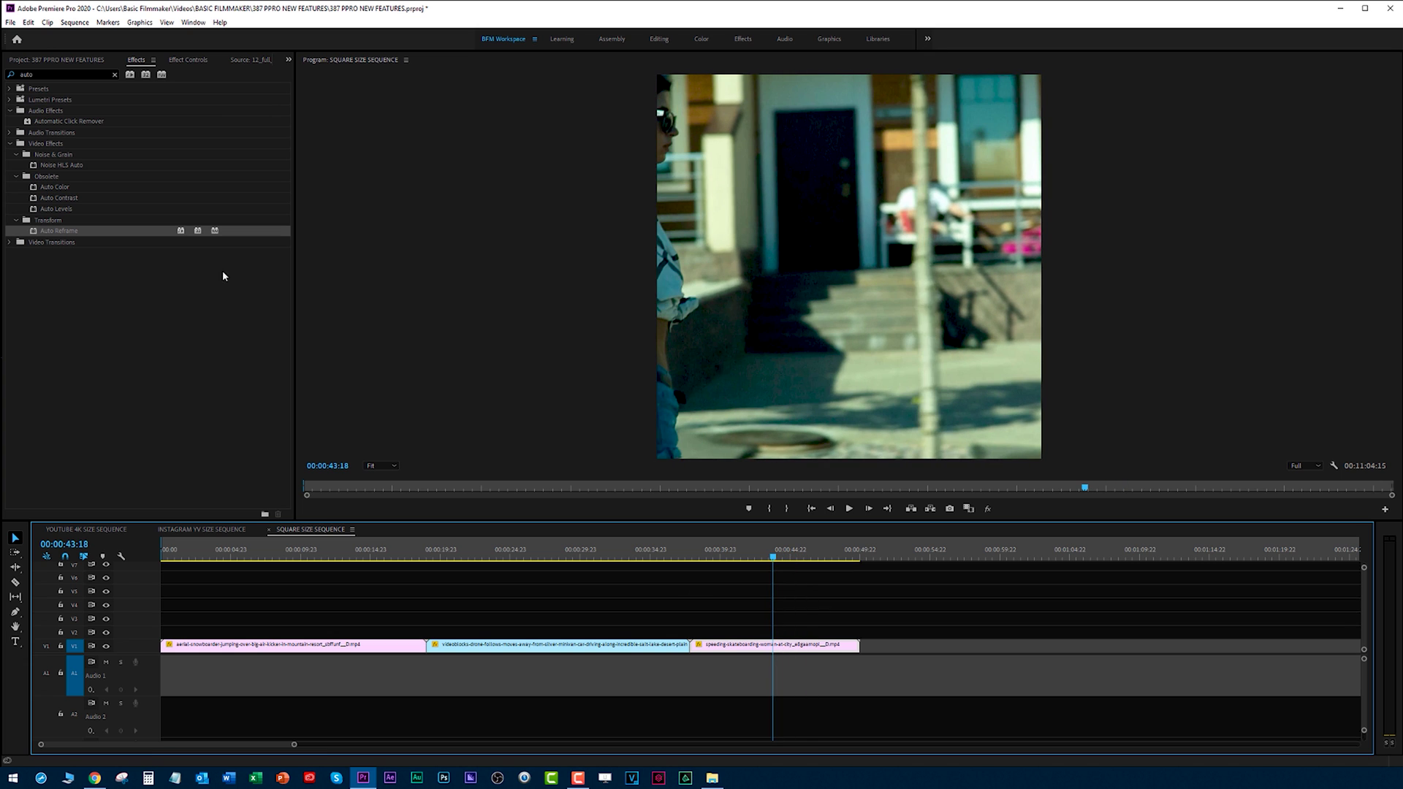
drag(316, 616, 895, 664)
click(34, 233)
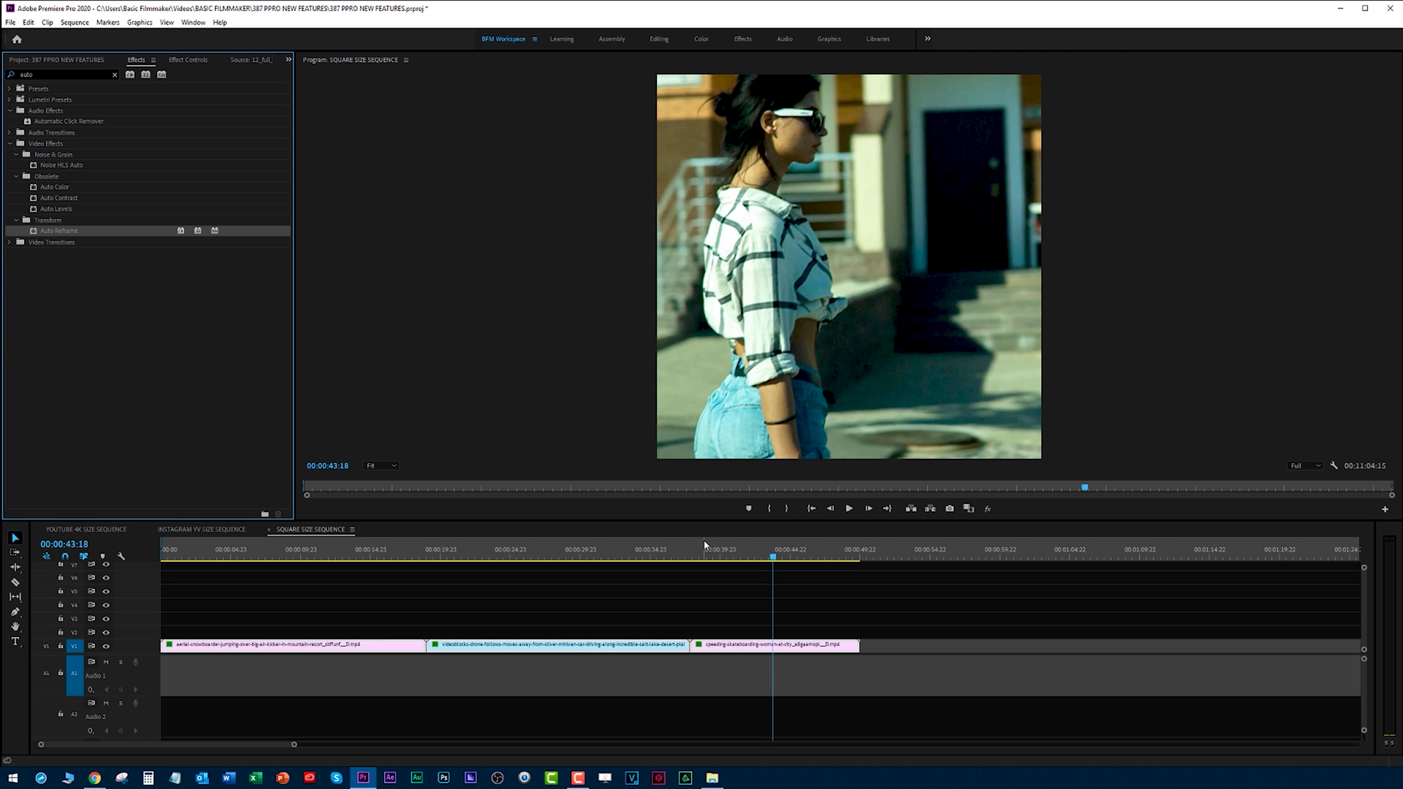
- Move to the skateboarder clip at 00:00:40:07 and show its effect settings
drag(254, 557, 543, 680)
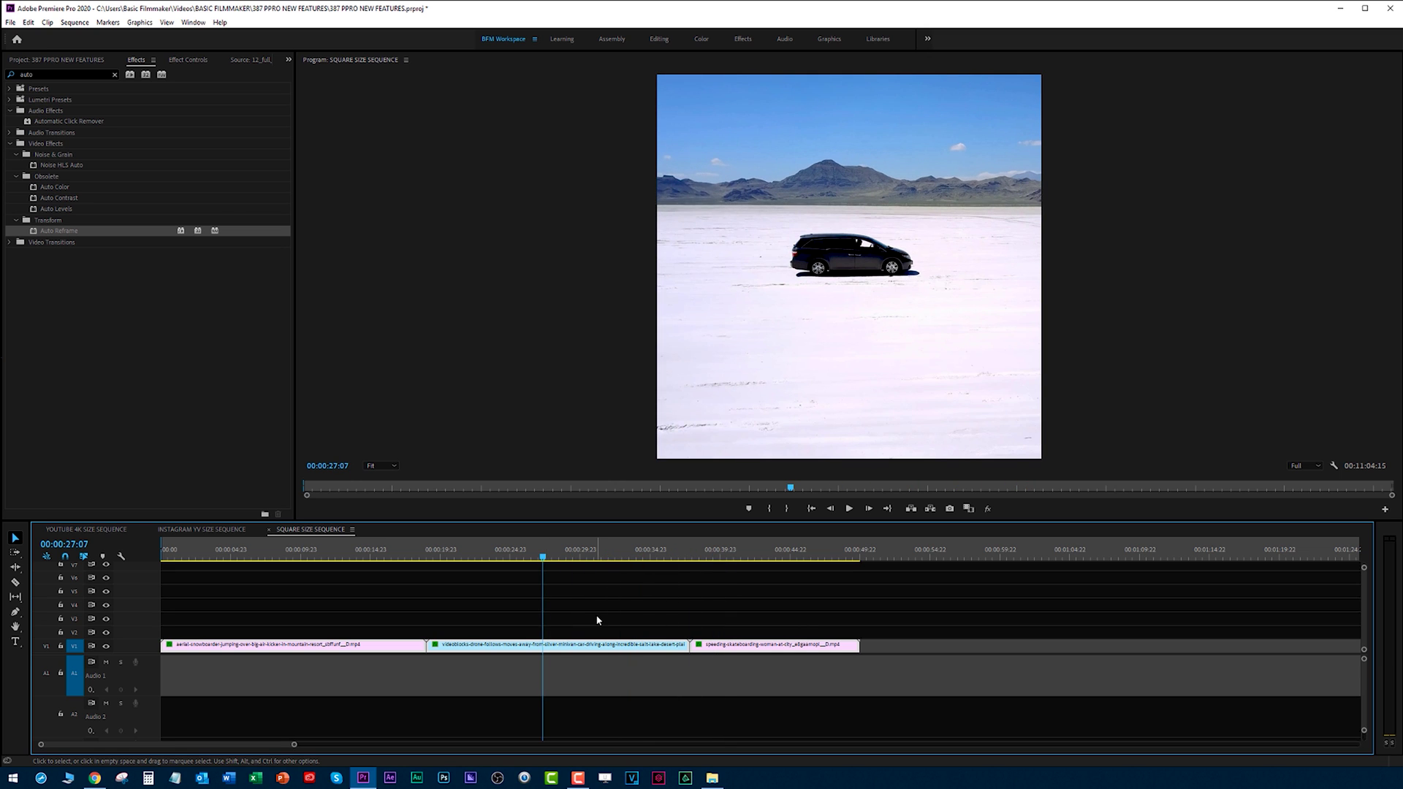
click(724, 555)
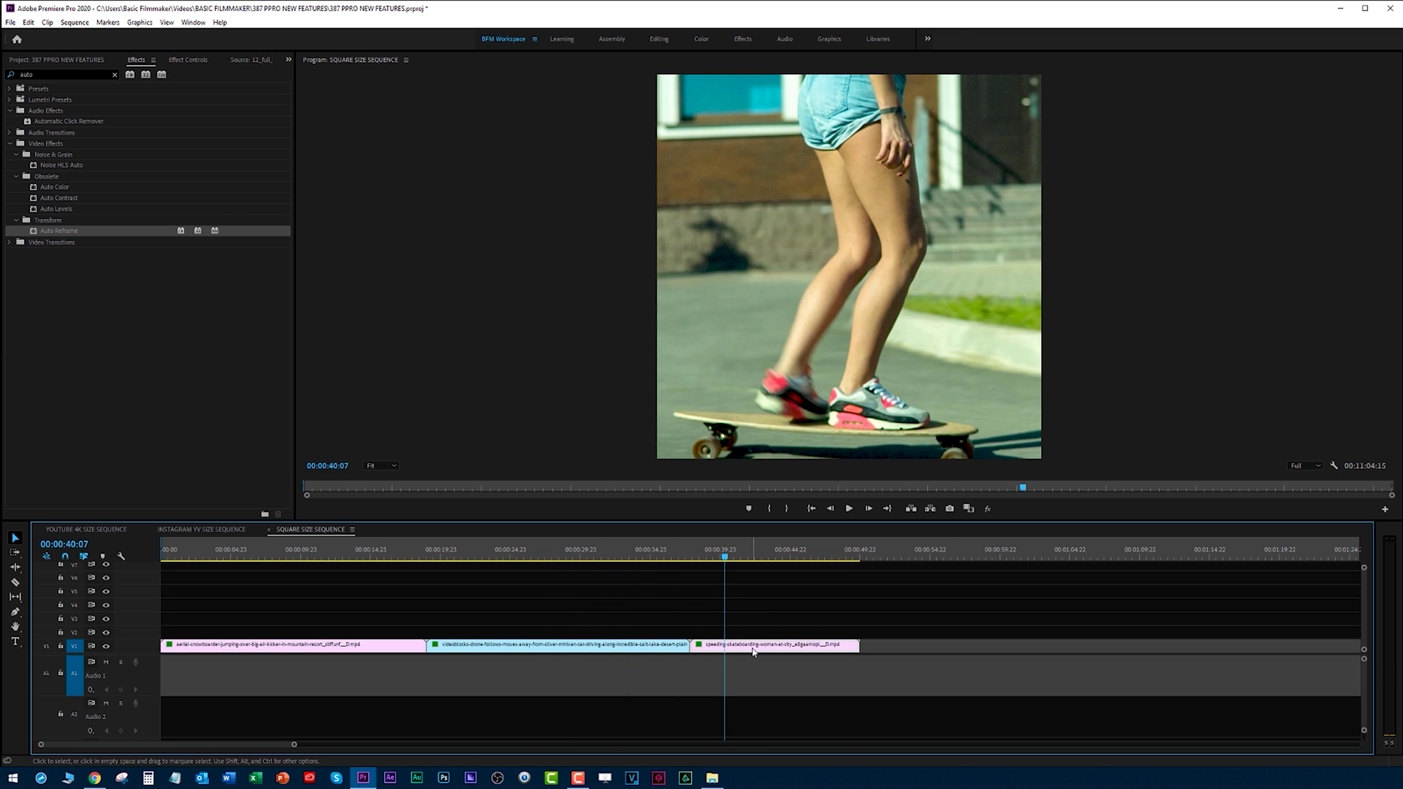
click(187, 60)
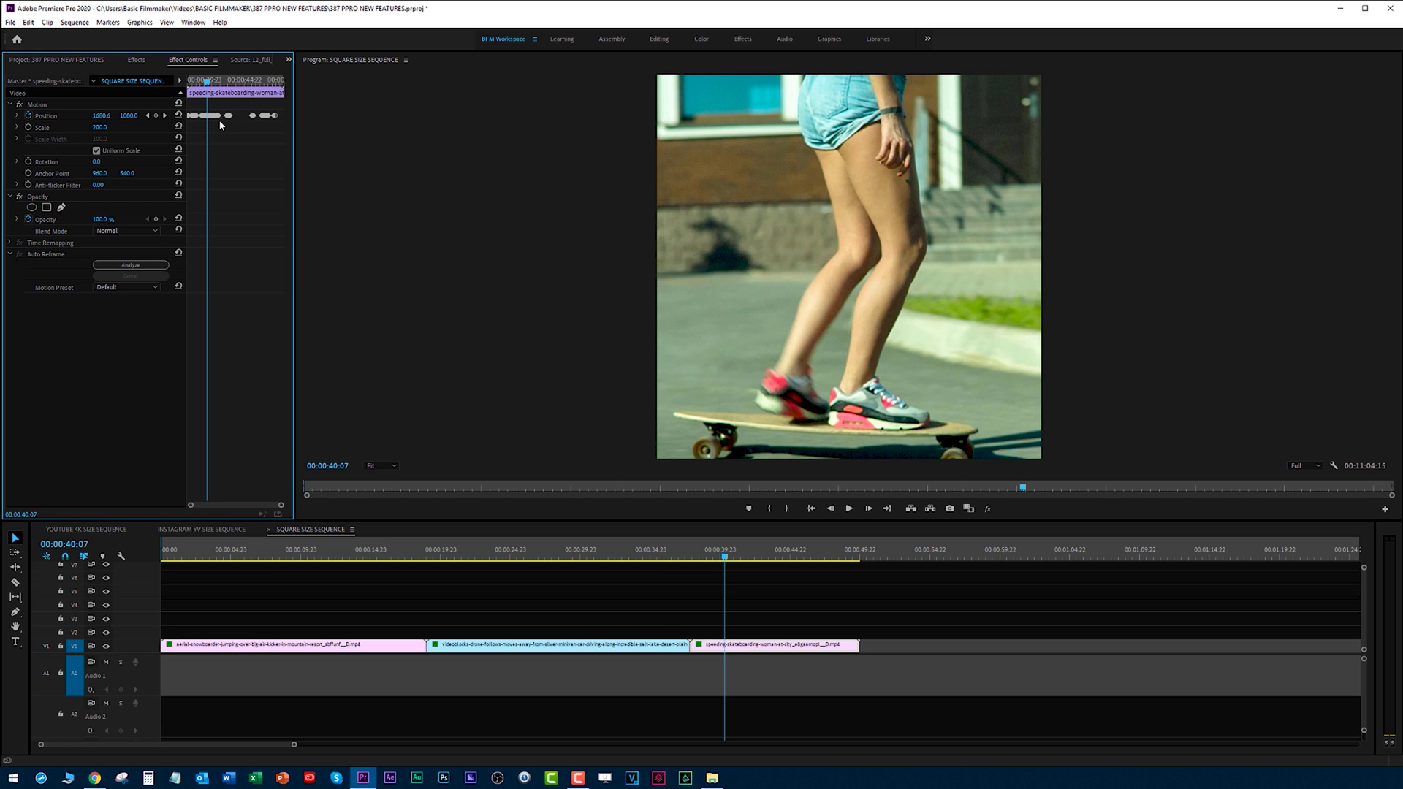
- Inspect the enlarged effect settings, then select the skateboarding clip at 00:00:43:15
key(grave)
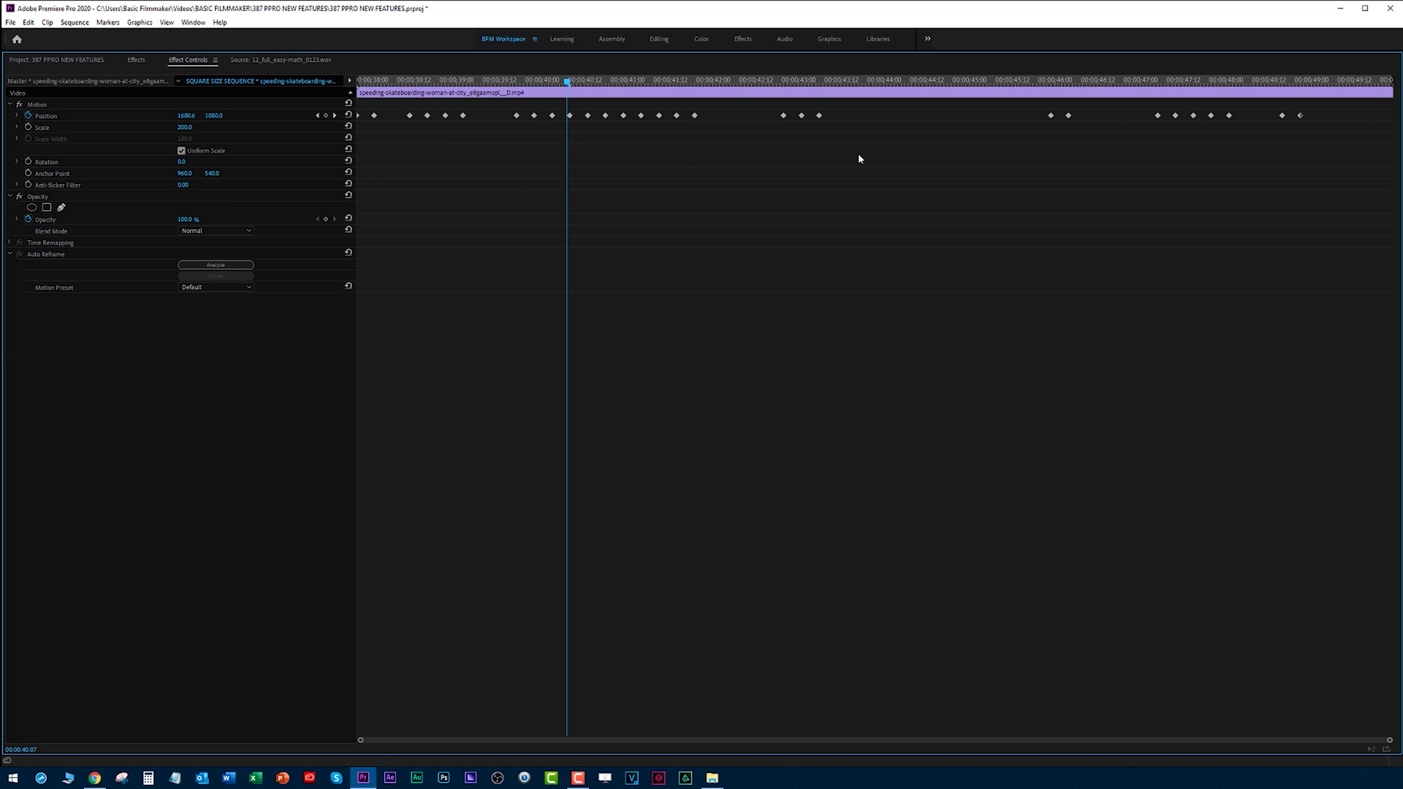
key(grave)
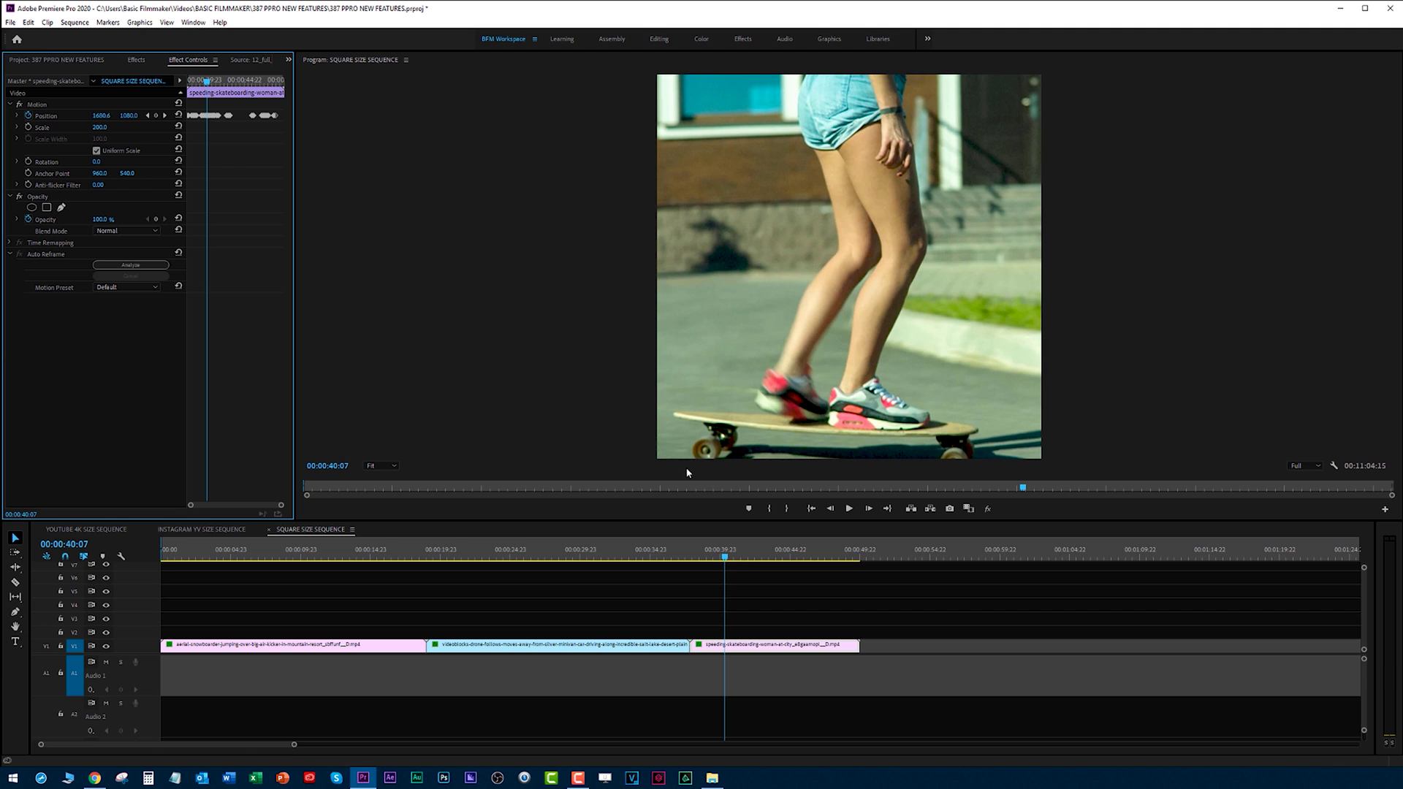
drag(723, 559, 771, 574)
click(671, 587)
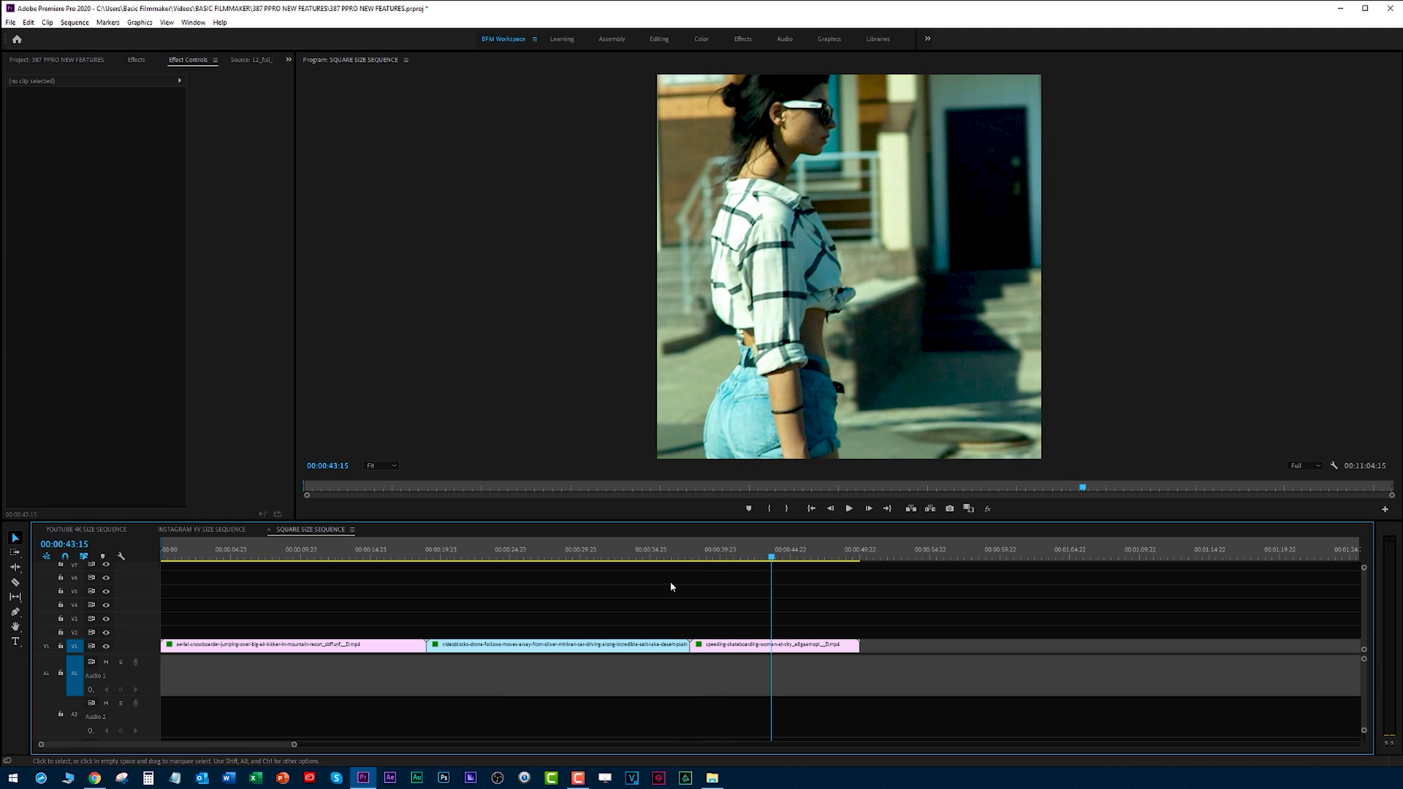
click(754, 648)
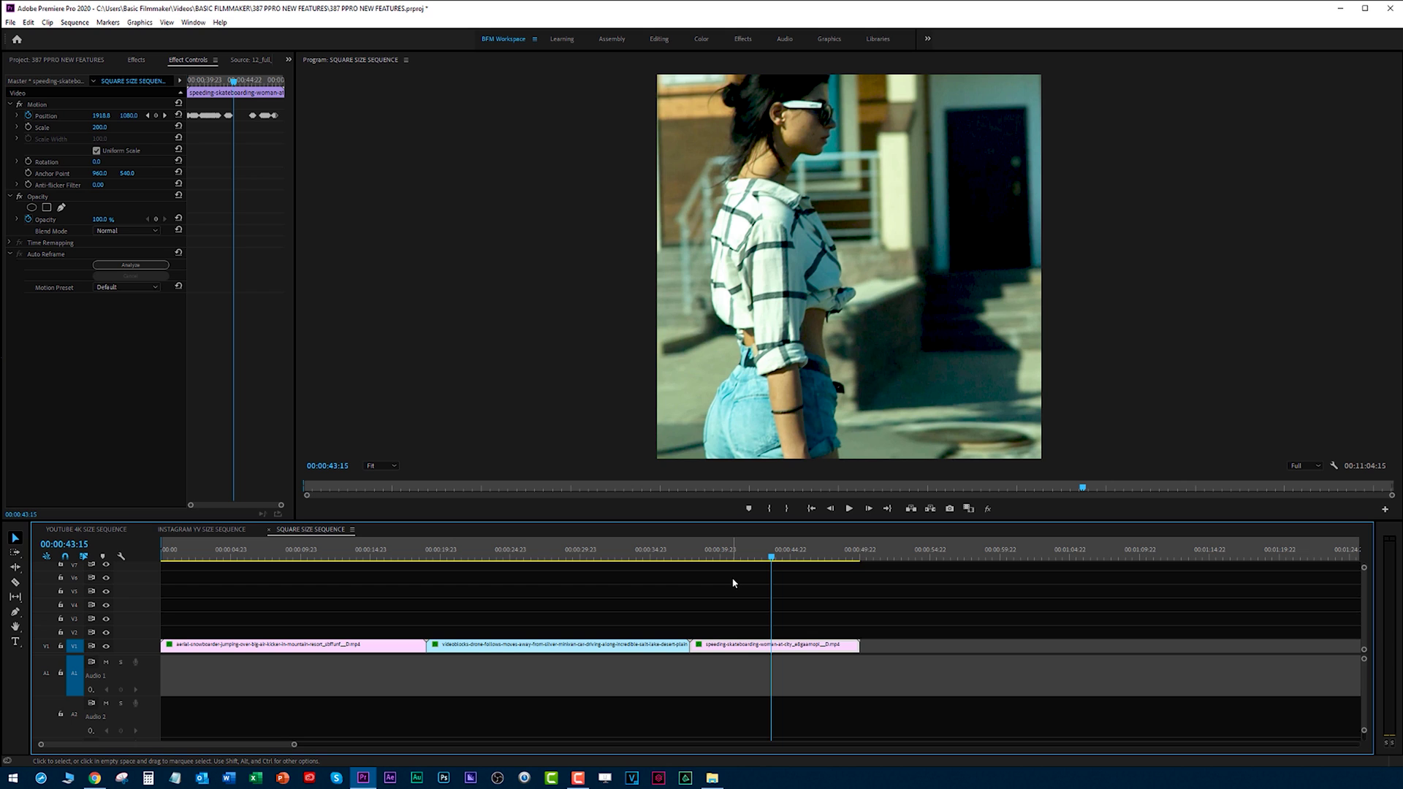
- Delete the skateboarding clip's Position keyframes and reset Position to its default
click(29, 116)
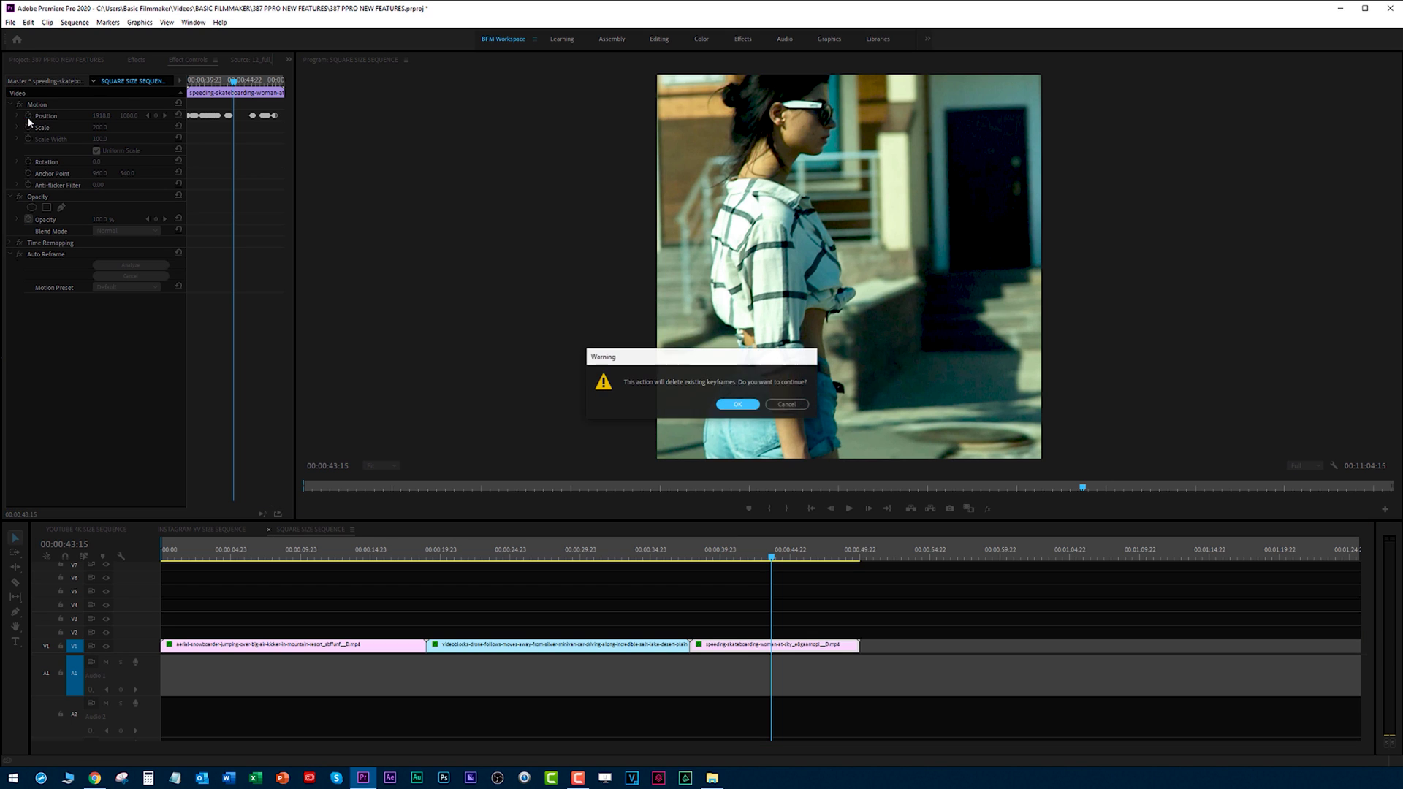
click(736, 405)
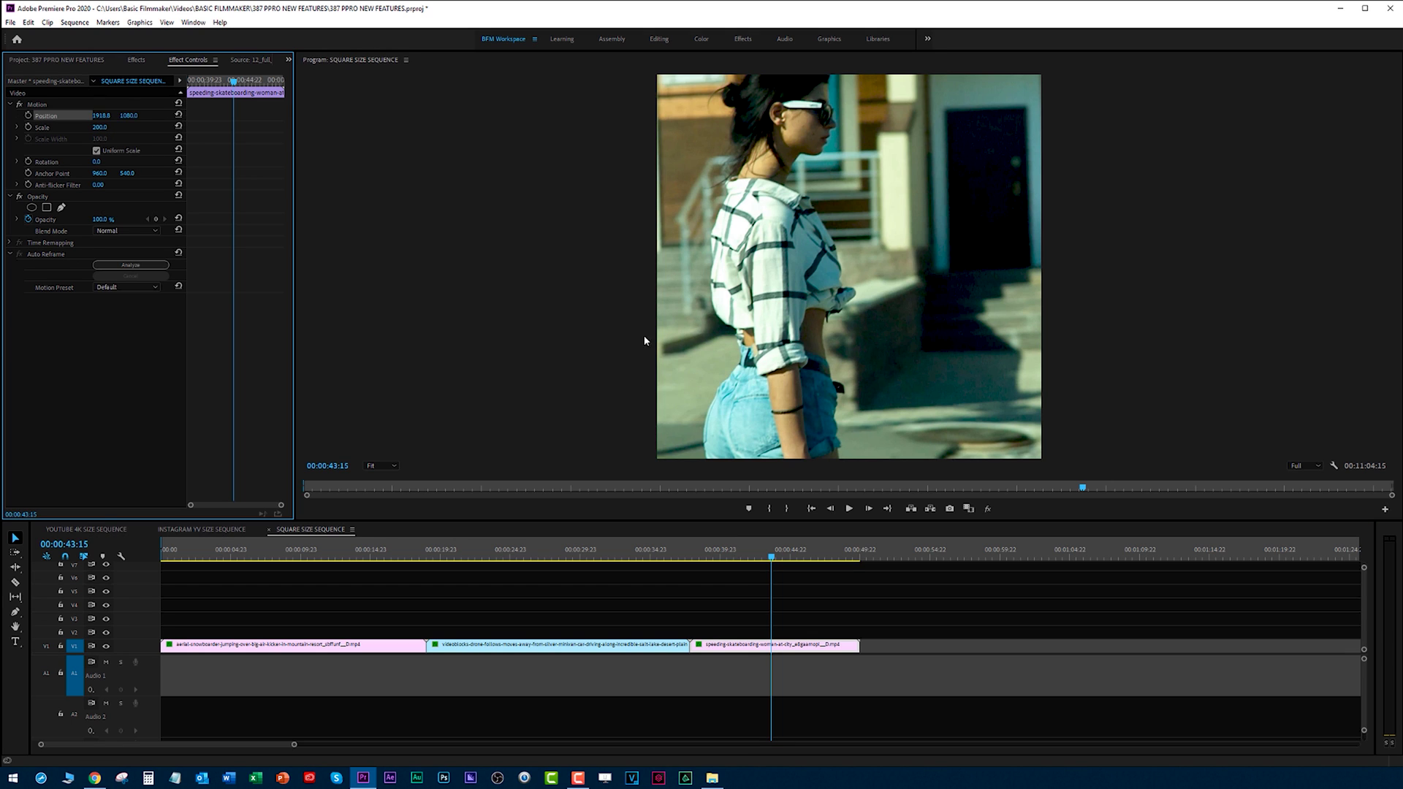
click(179, 115)
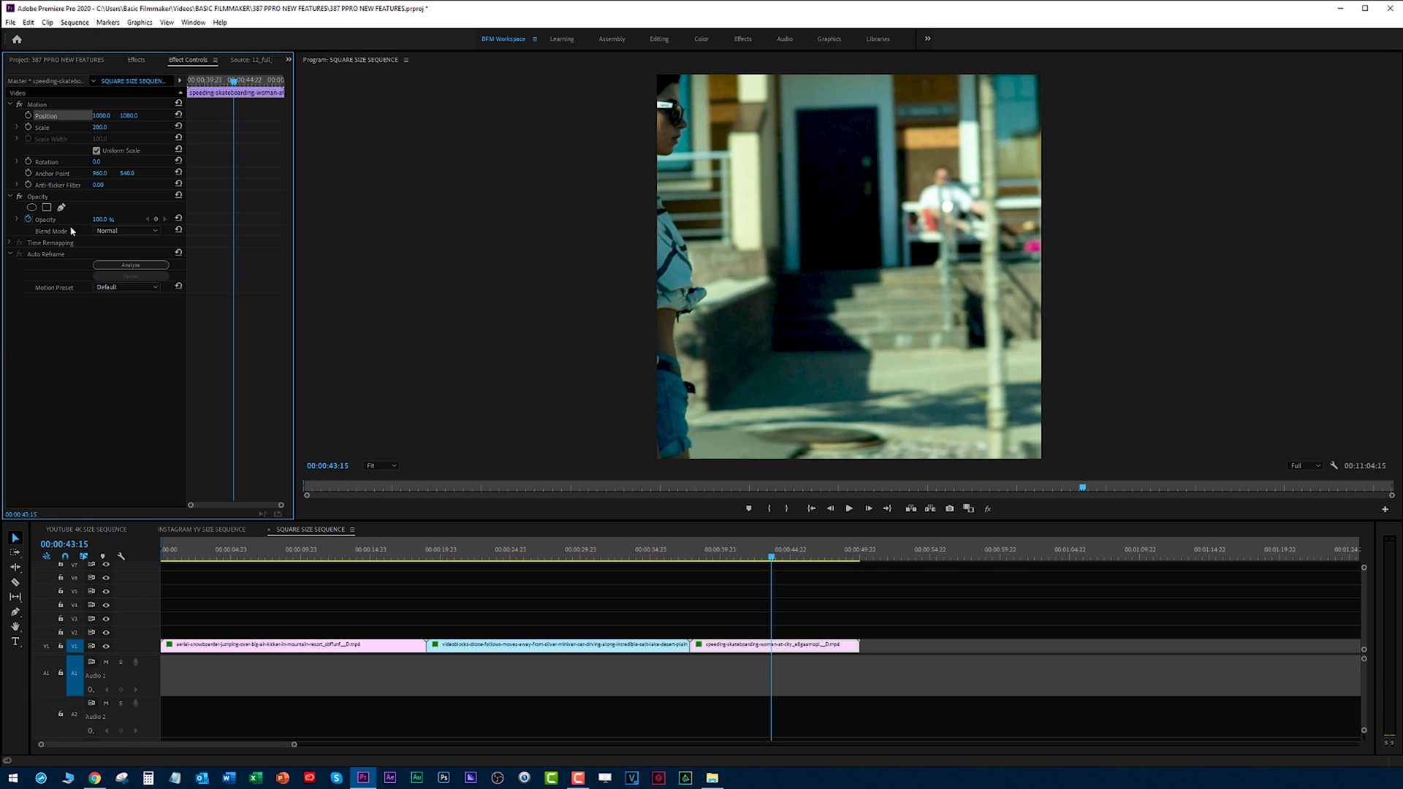
mouse_move(770, 562)
mouse_down()
mouse_move(726, 562)
mouse_move(792, 564)
mouse_move(776, 569)
mouse_up()
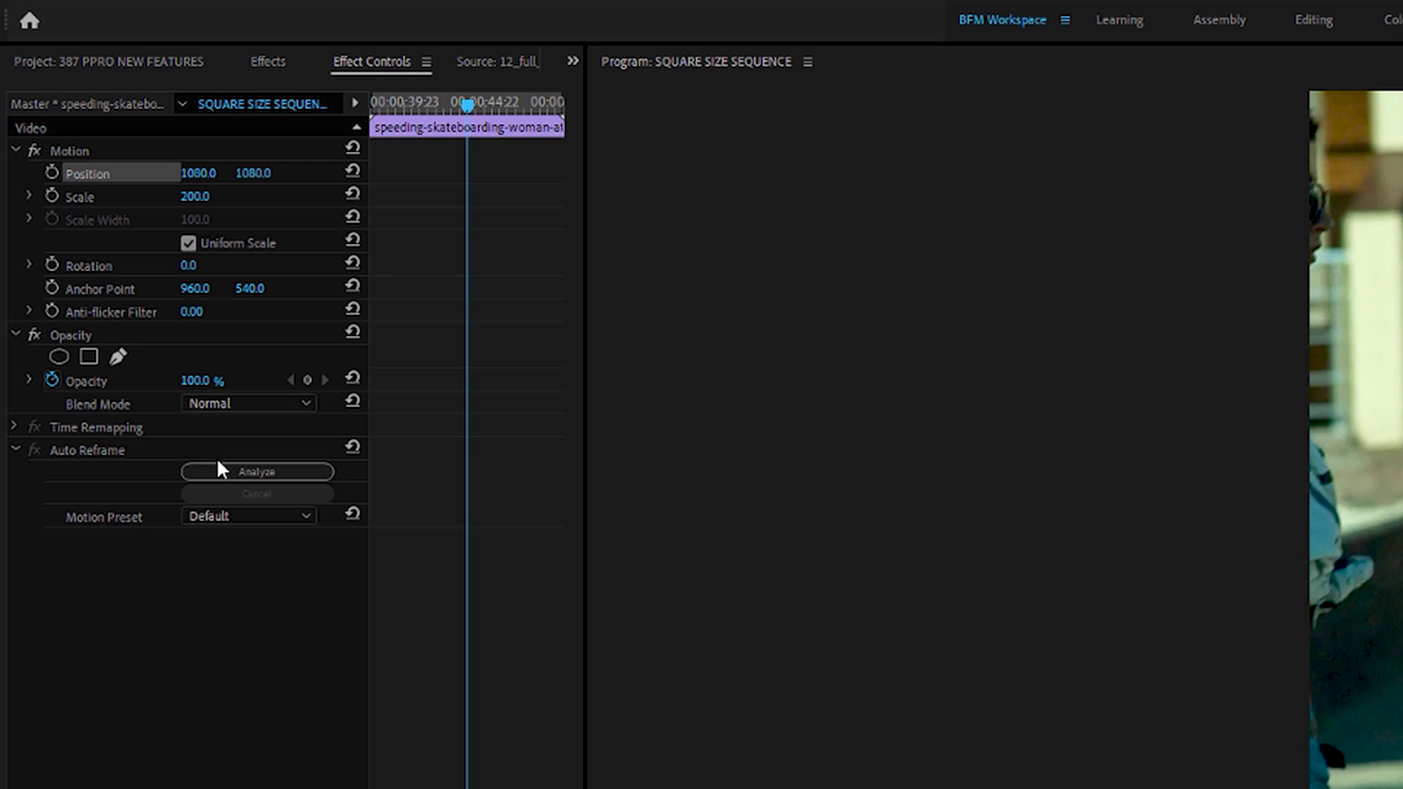
- Re-analyze the clip with Auto Reframe, check the new framing, then return to the Instagram vertical sequence
click(89, 456)
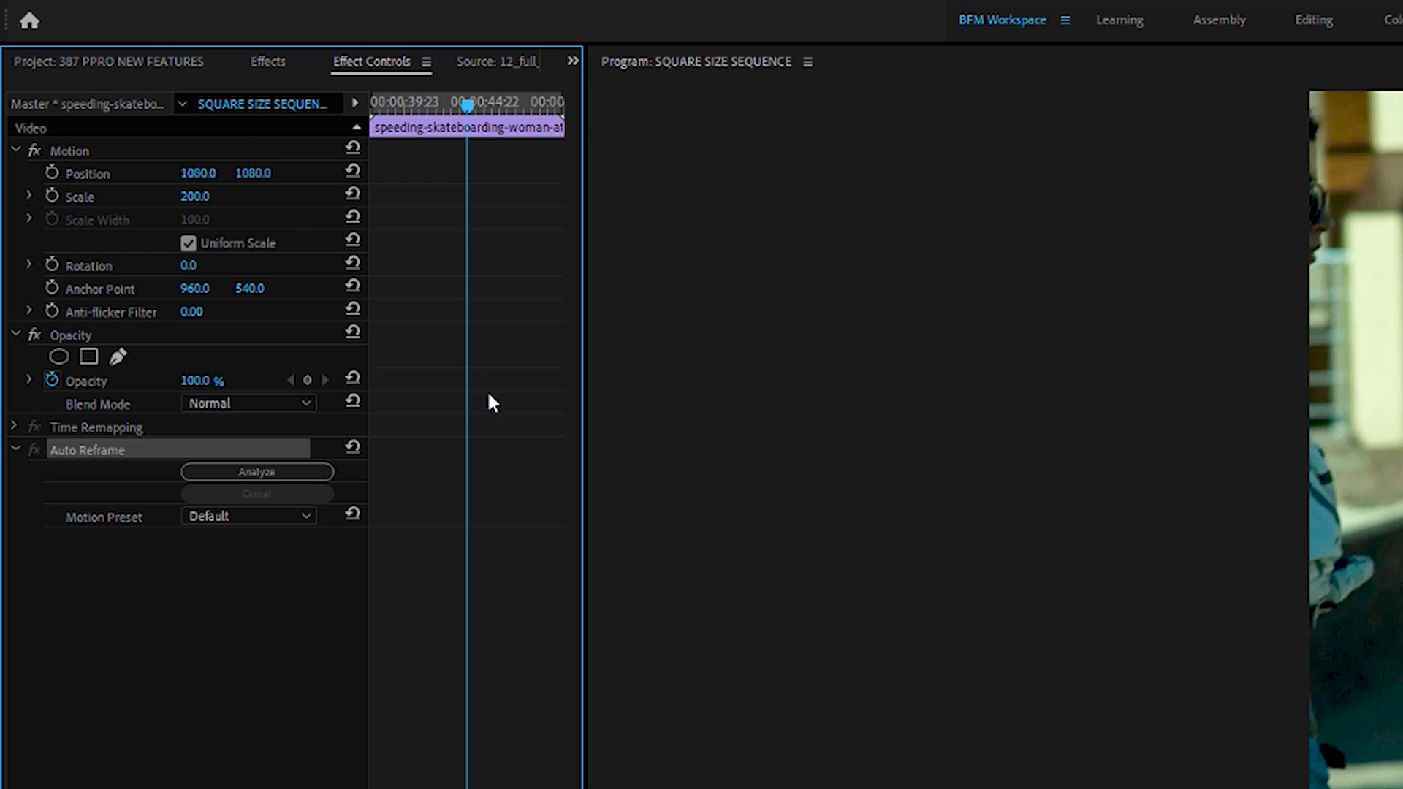
click(275, 472)
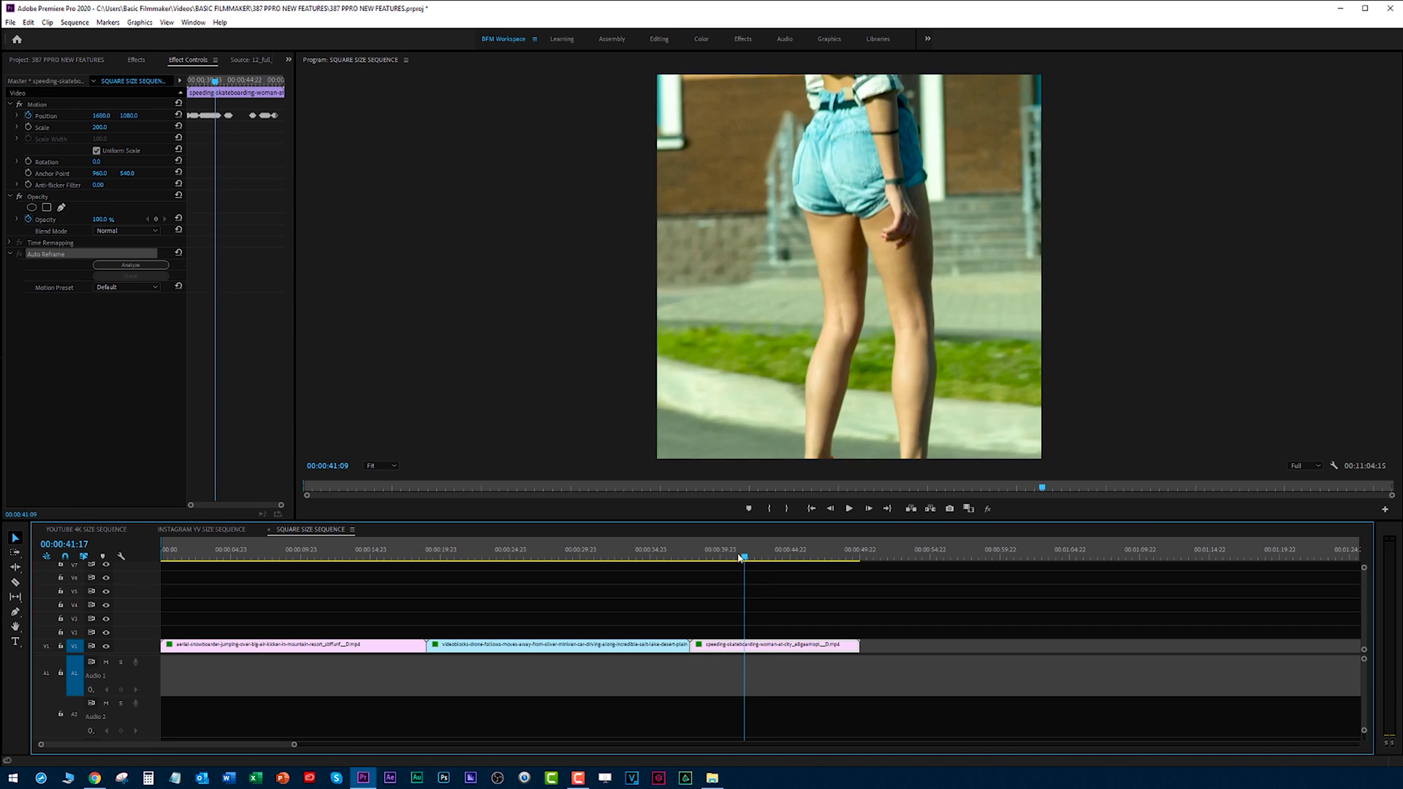
drag(741, 558, 824, 574)
click(221, 534)
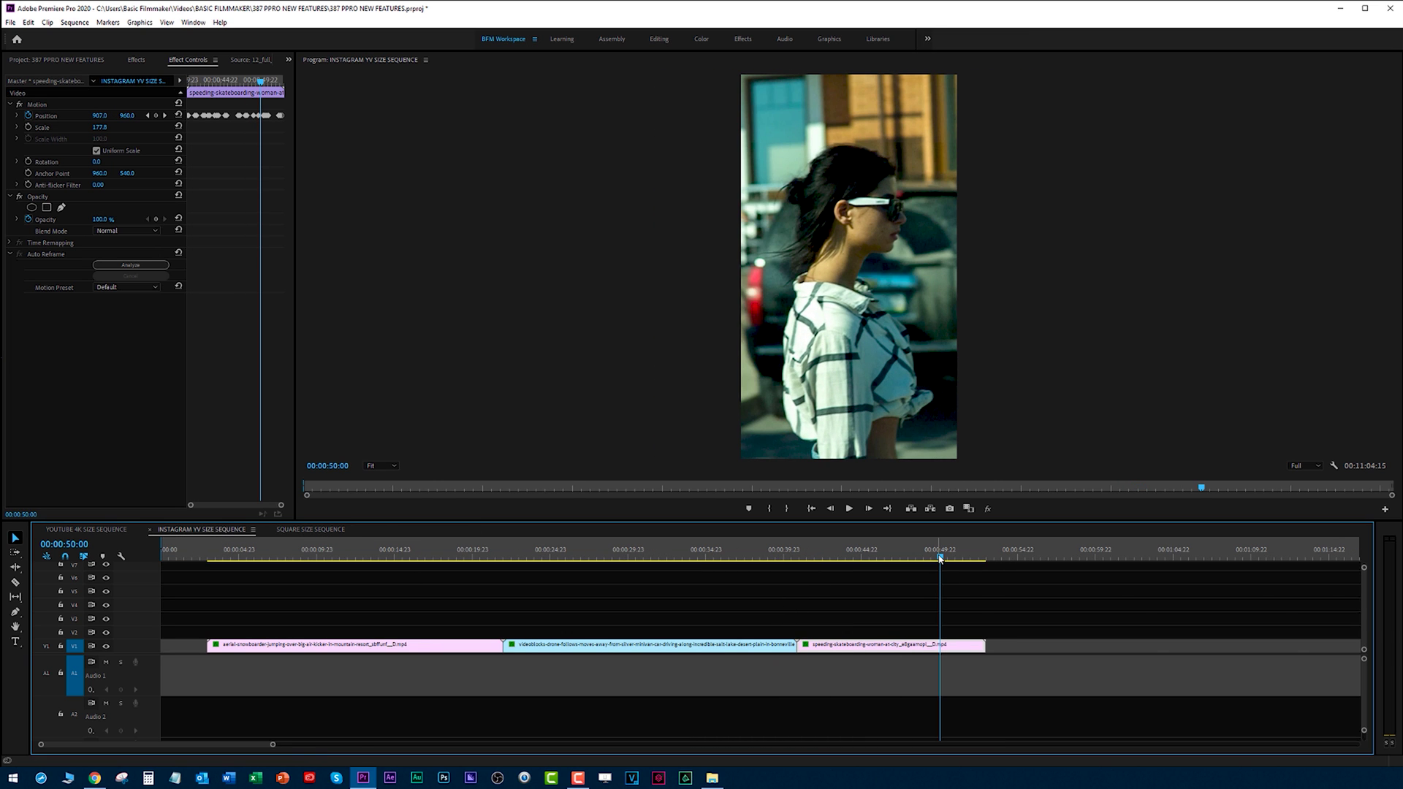
- Preview the vertical sequence's end, then play the YouTube 4K sequence from the start
drag(935, 559, 623, 576)
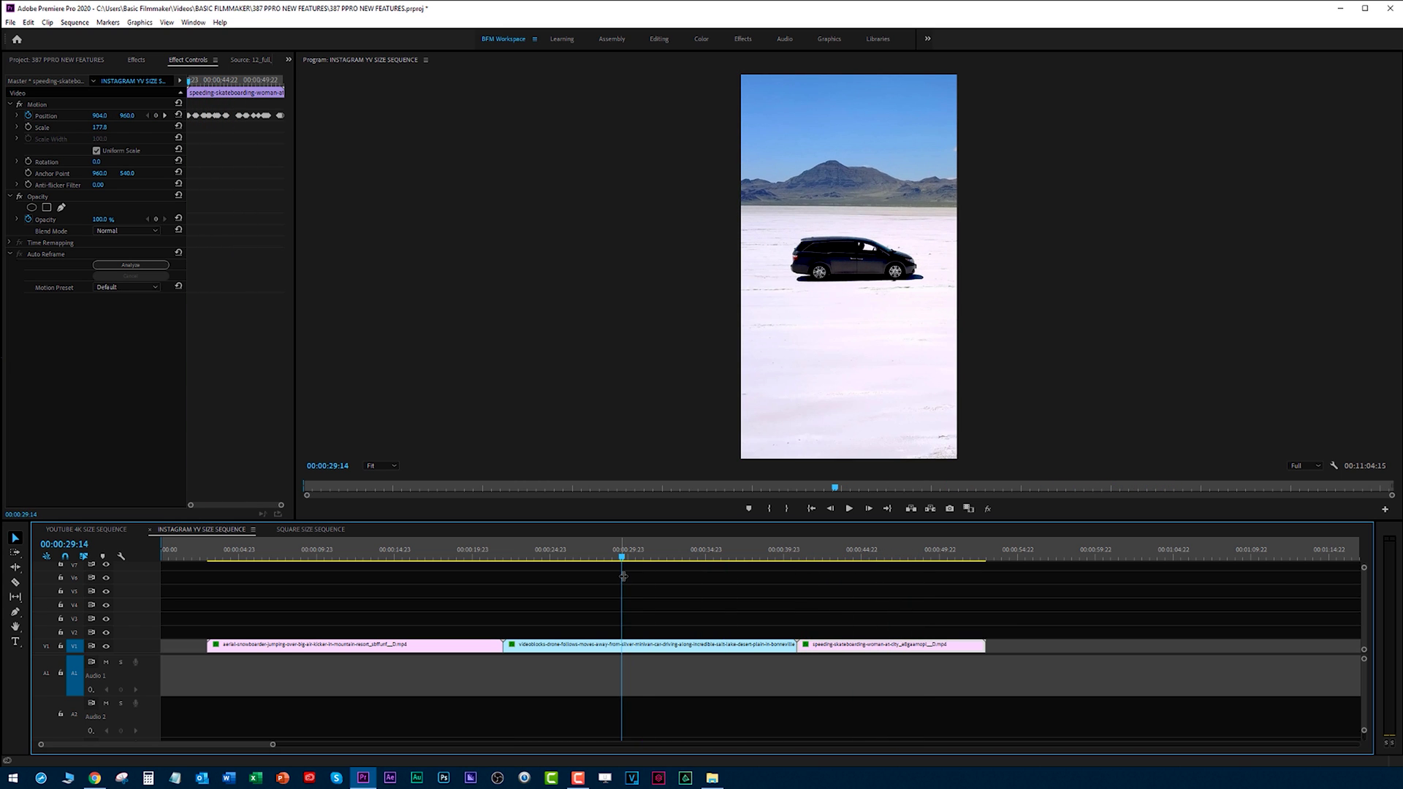
click(86, 529)
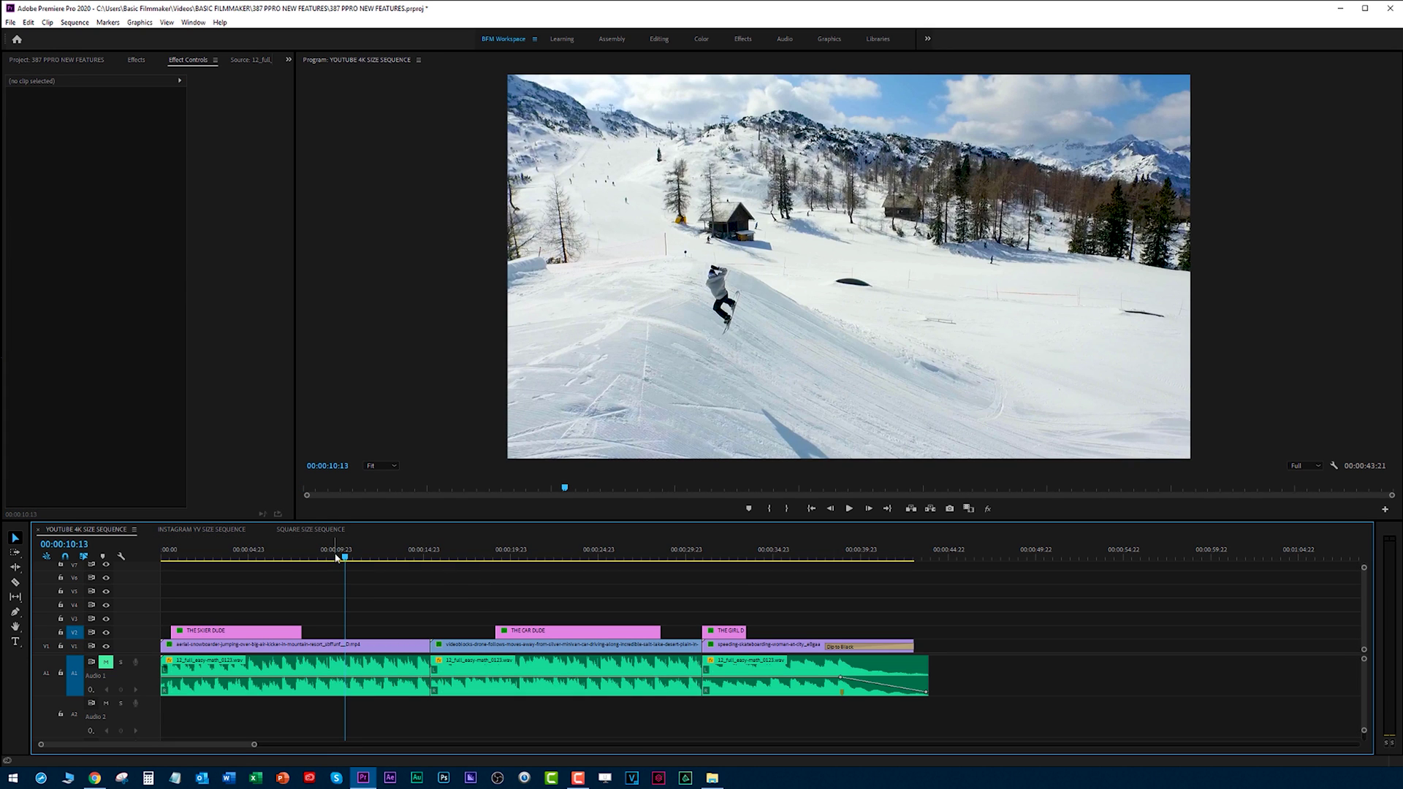
key(Home)
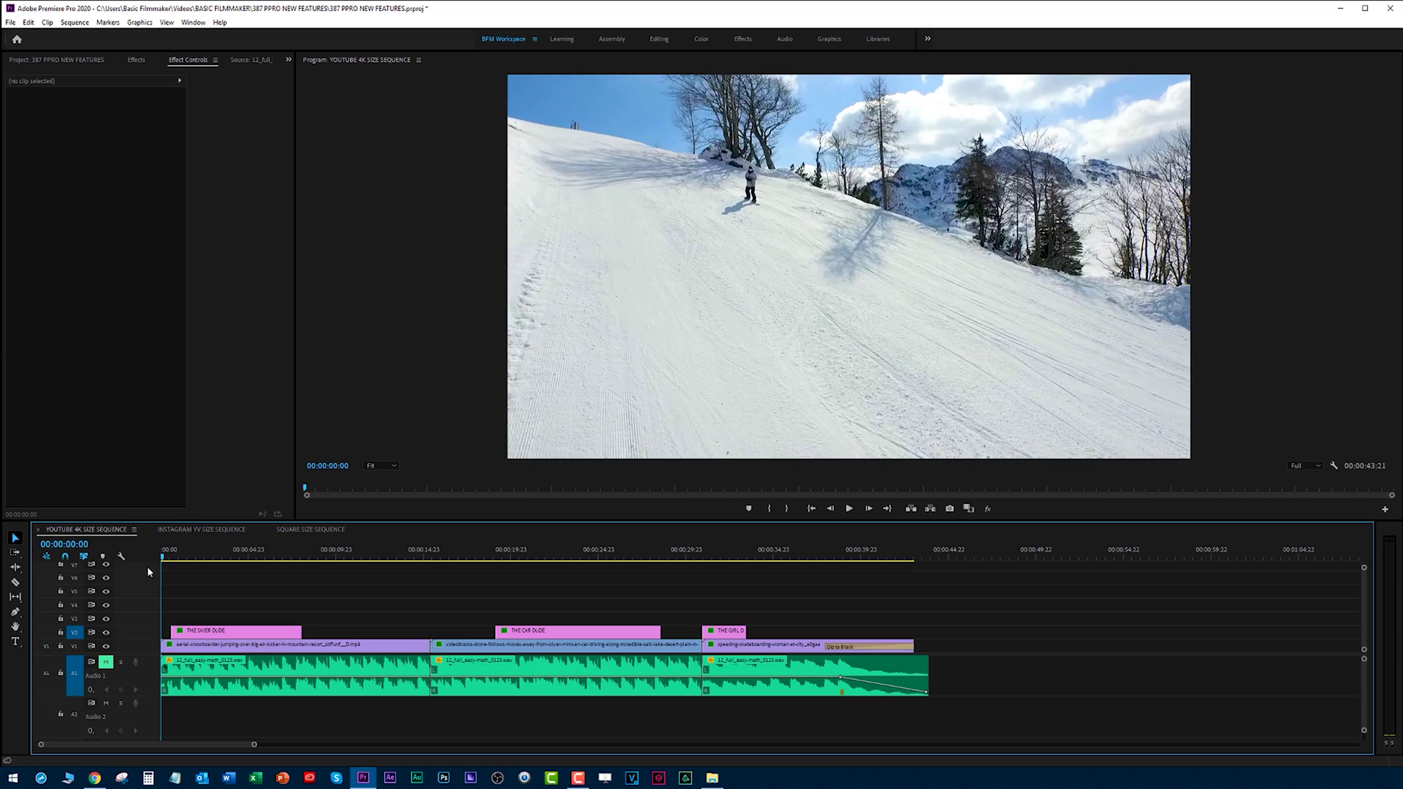
key(space)
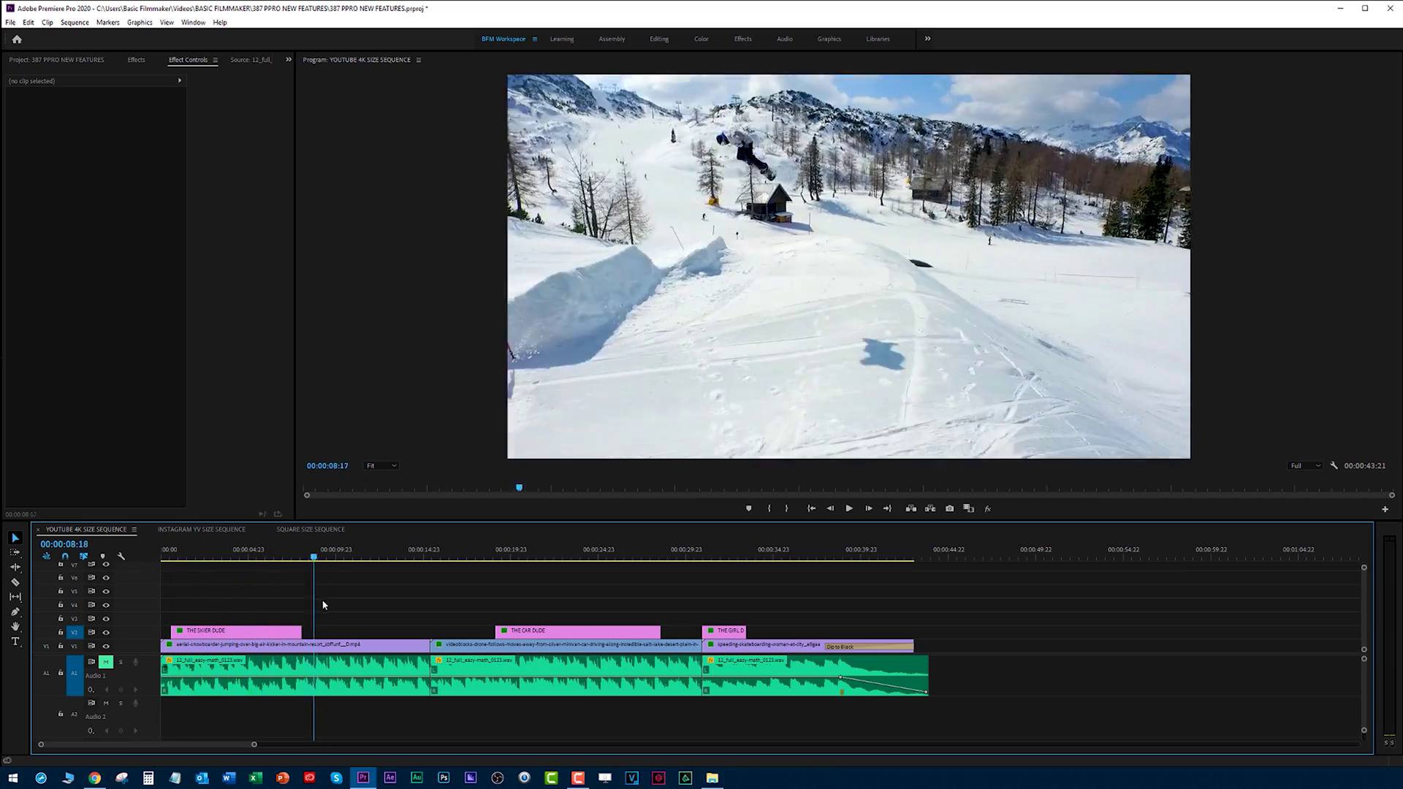
key(space)
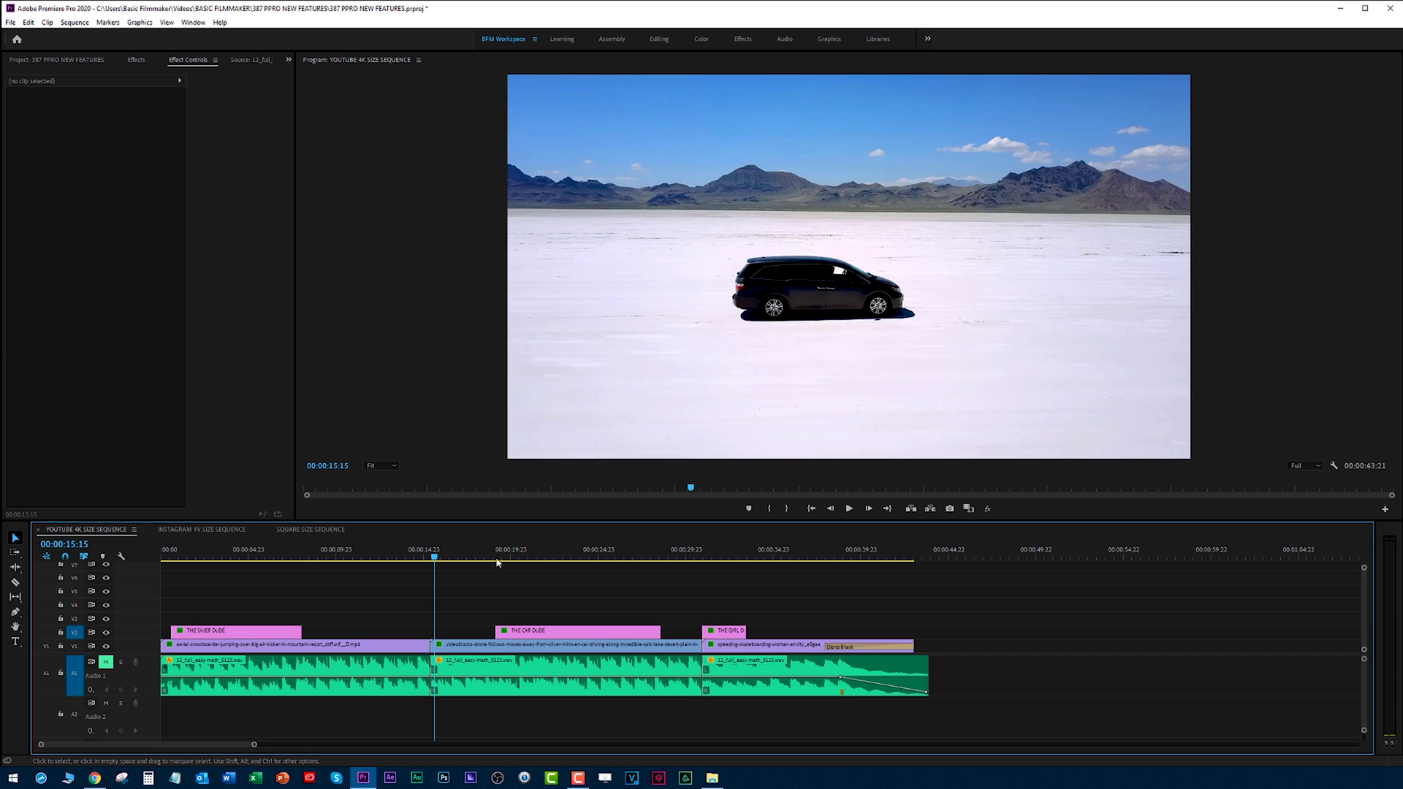
- Park the playhead on the car shot at 00:00:24:07 with nothing selected, and open the Sequence menu
drag(435, 557, 240, 612)
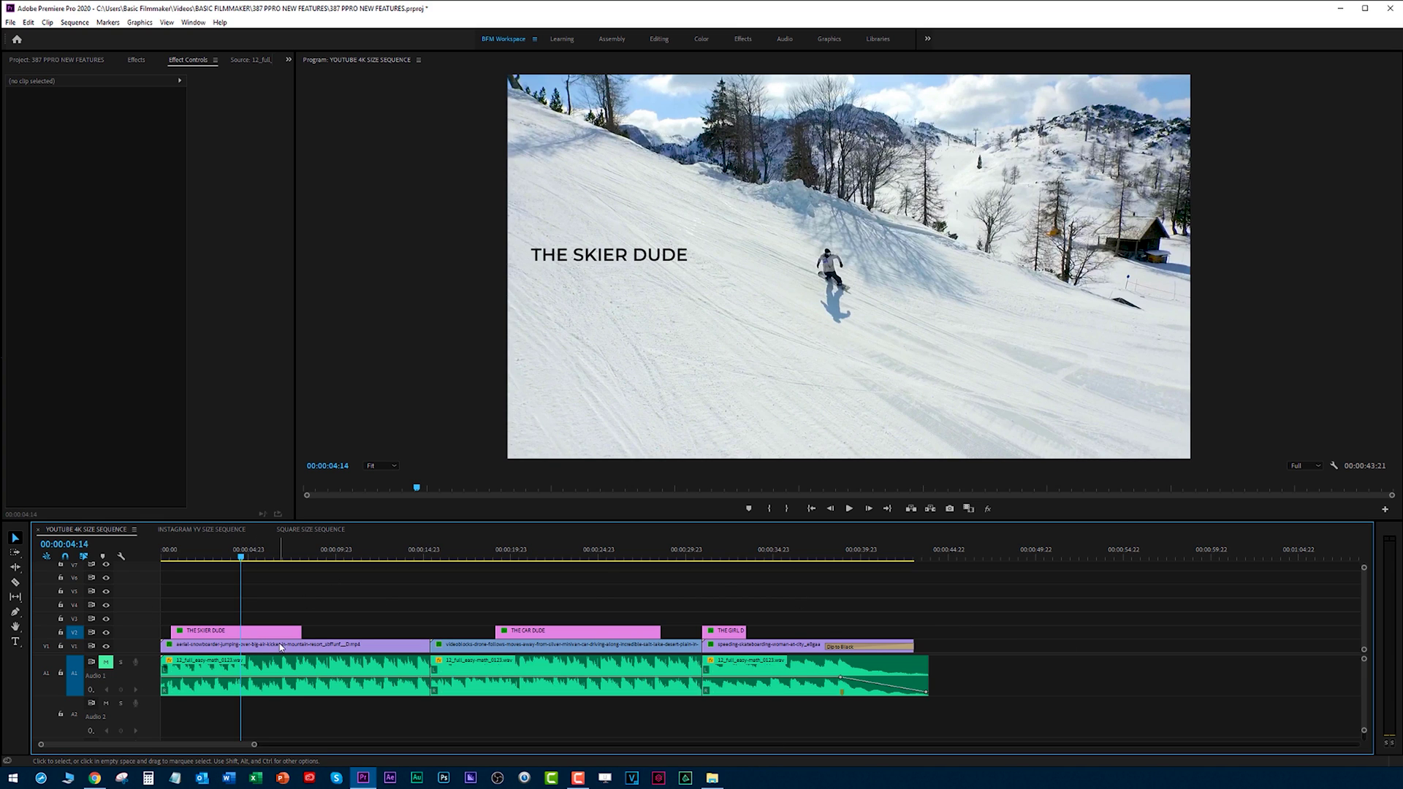
click(246, 633)
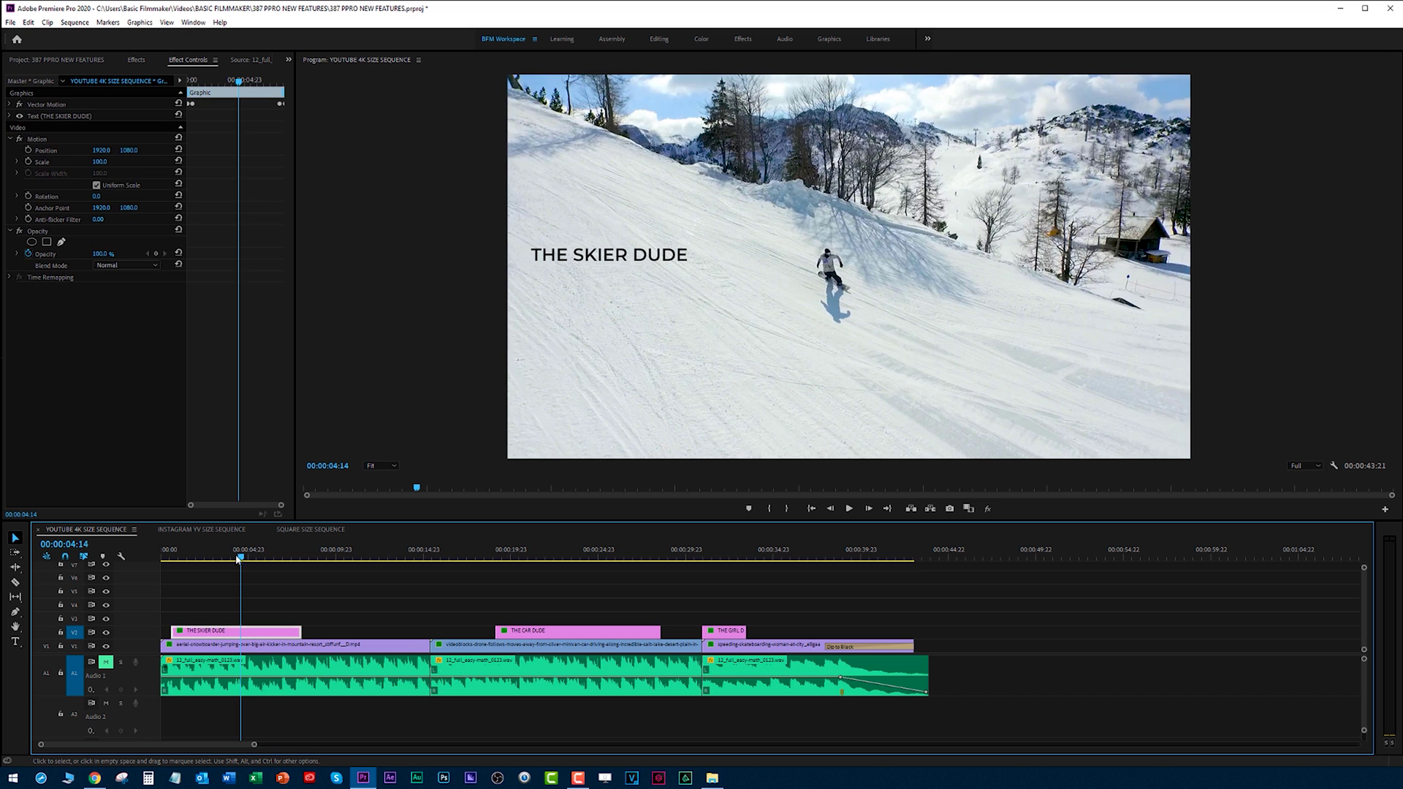
mouse_move(241, 557)
mouse_down()
mouse_move(193, 557)
mouse_move(257, 557)
mouse_up()
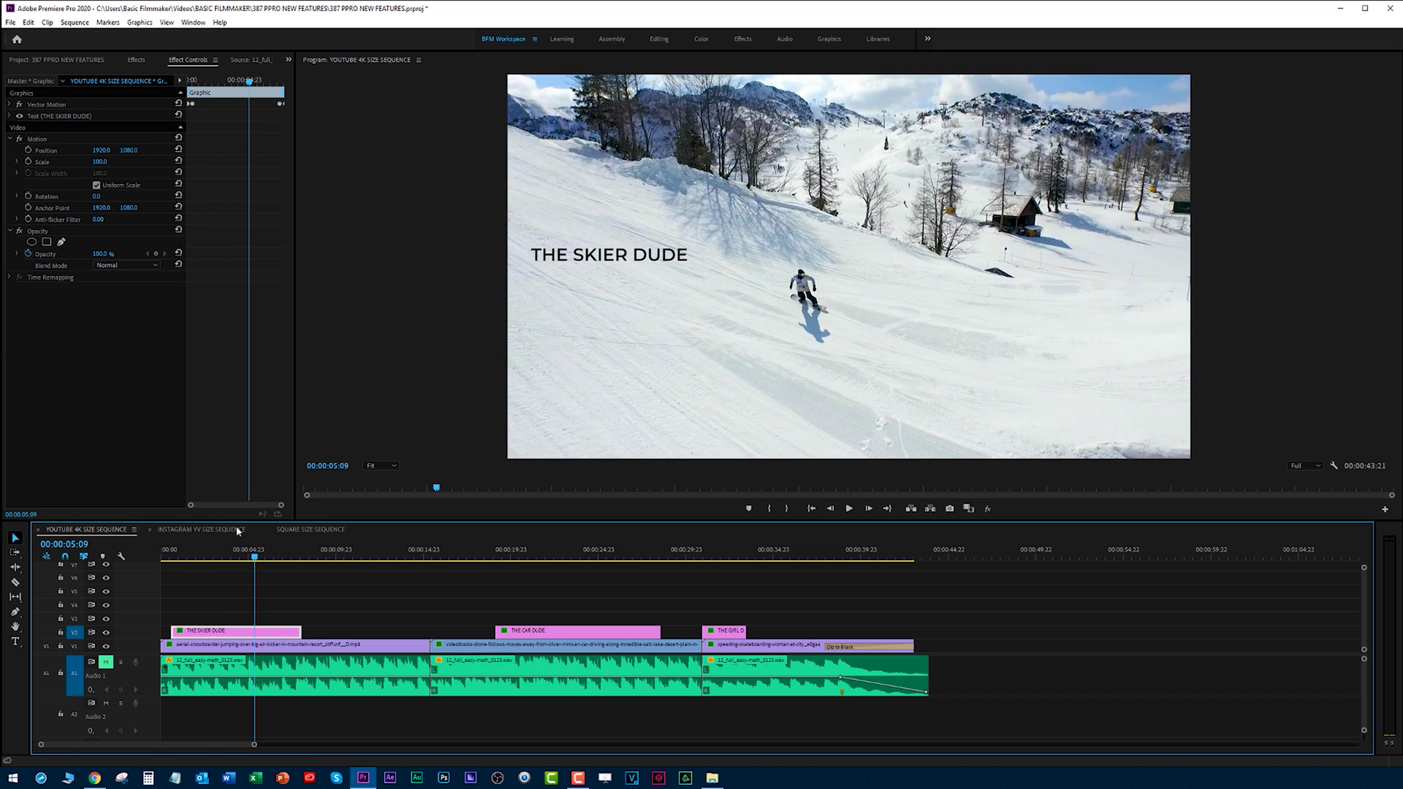
click(586, 555)
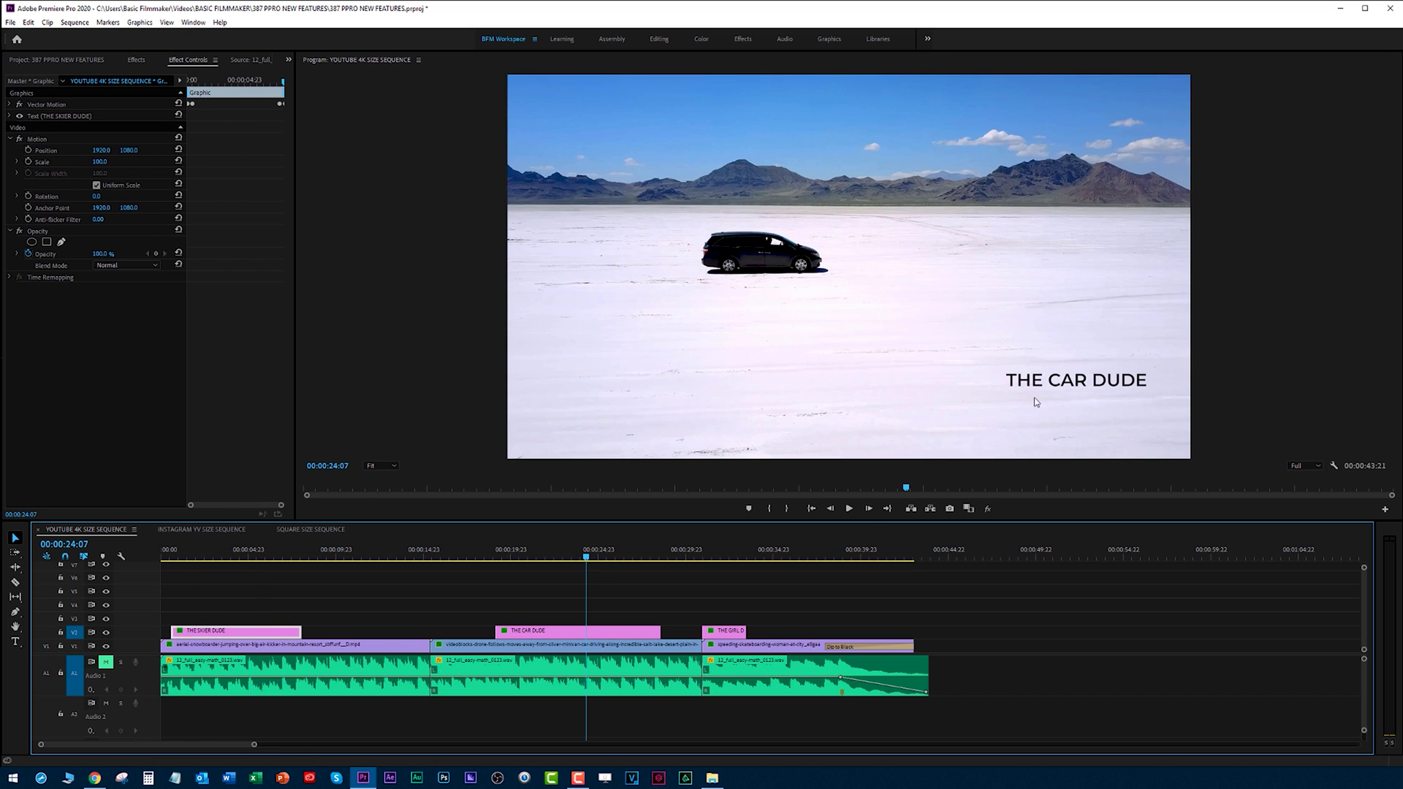
click(553, 602)
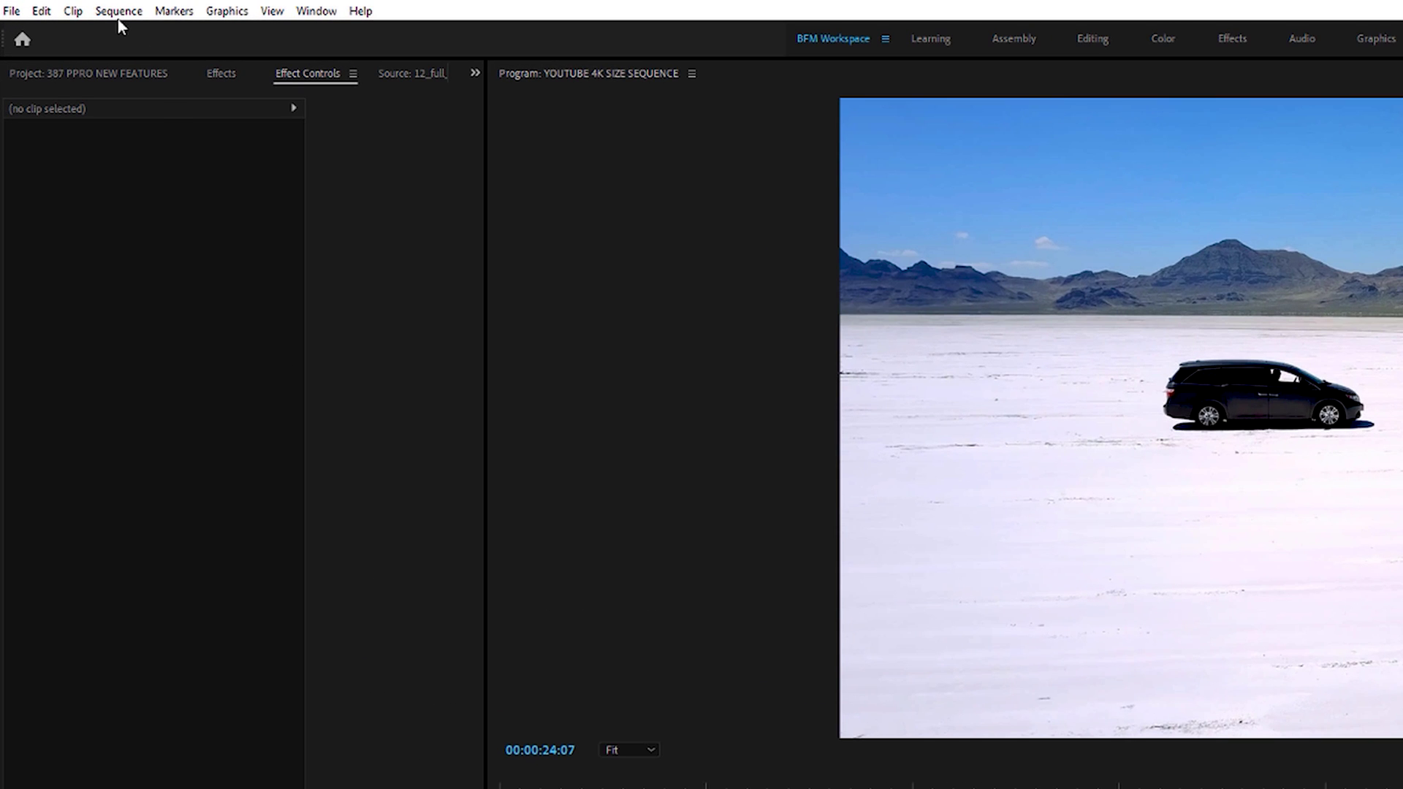
click(119, 18)
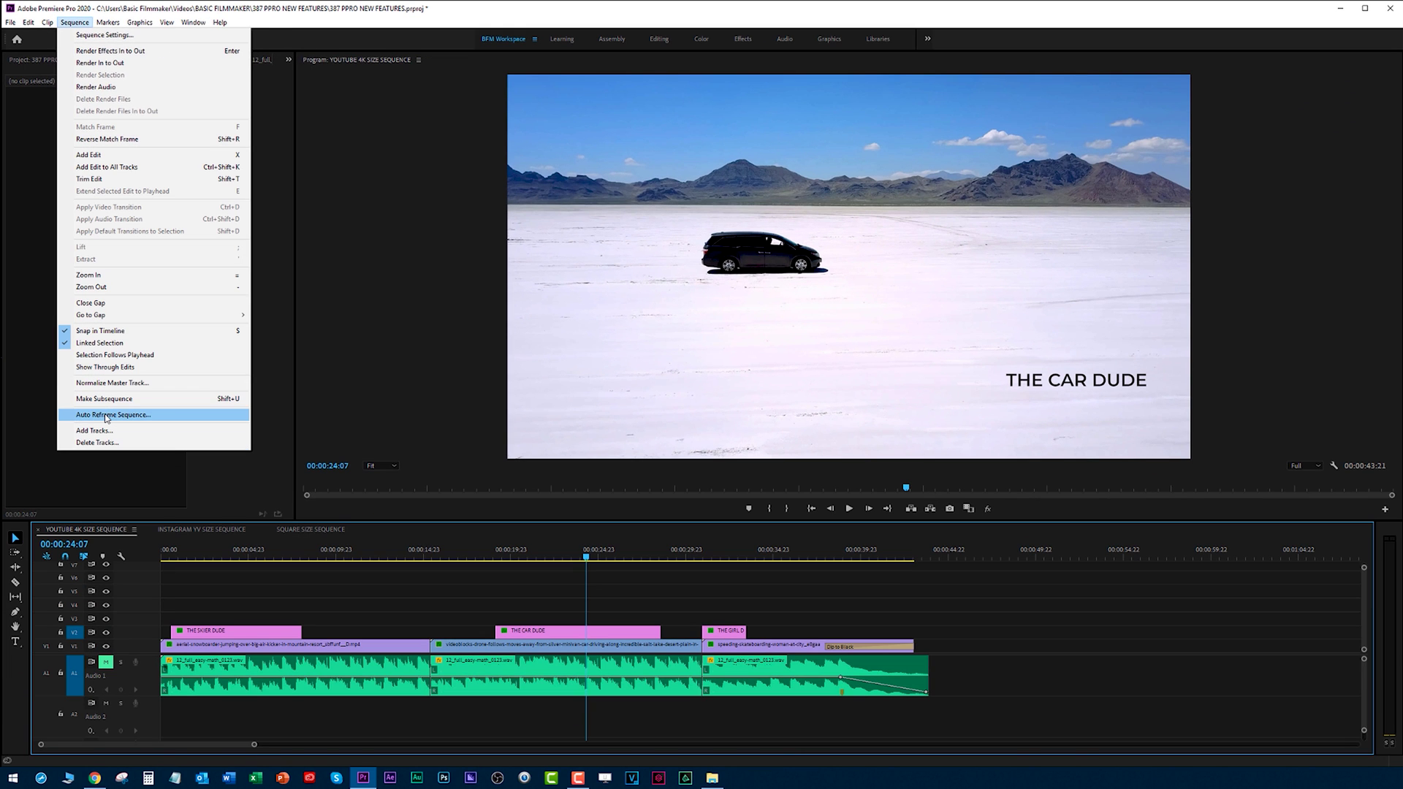
- Create a Square 1:1 auto-reframed copy, YOUTUBE 4K SIZE SEQUENCE - (1x1), with Auto Reframe Sequence
click(106, 415)
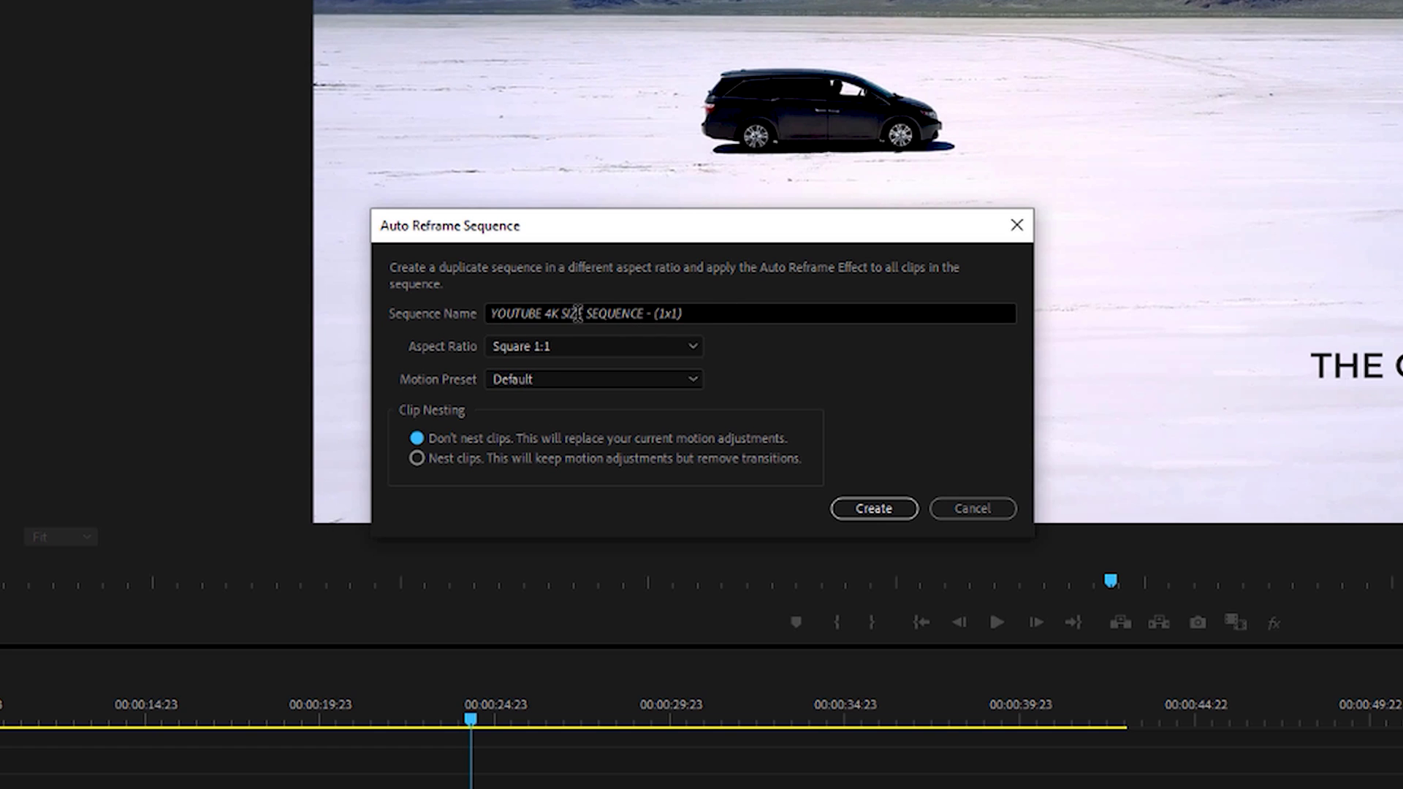
click(716, 314)
drag(703, 315, 652, 314)
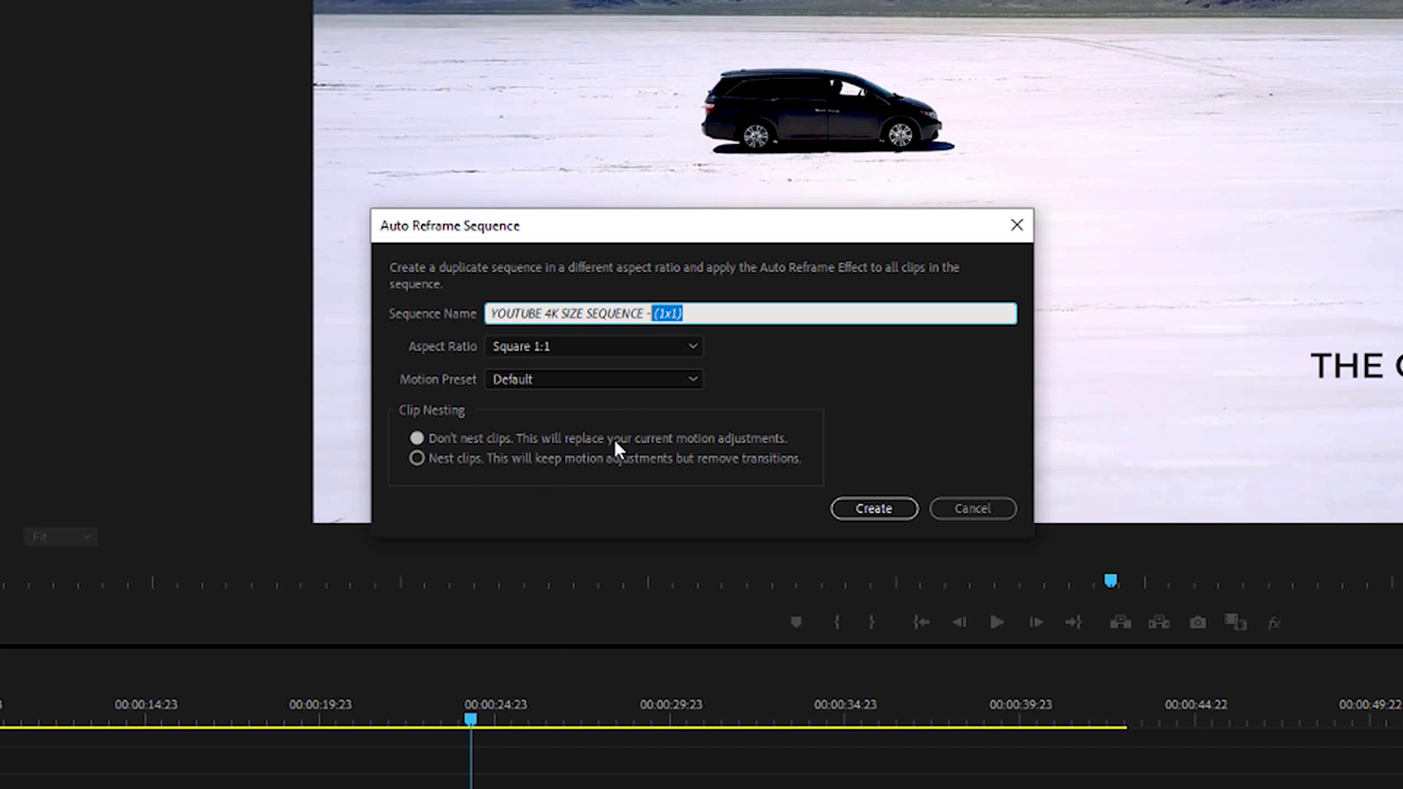
click(615, 347)
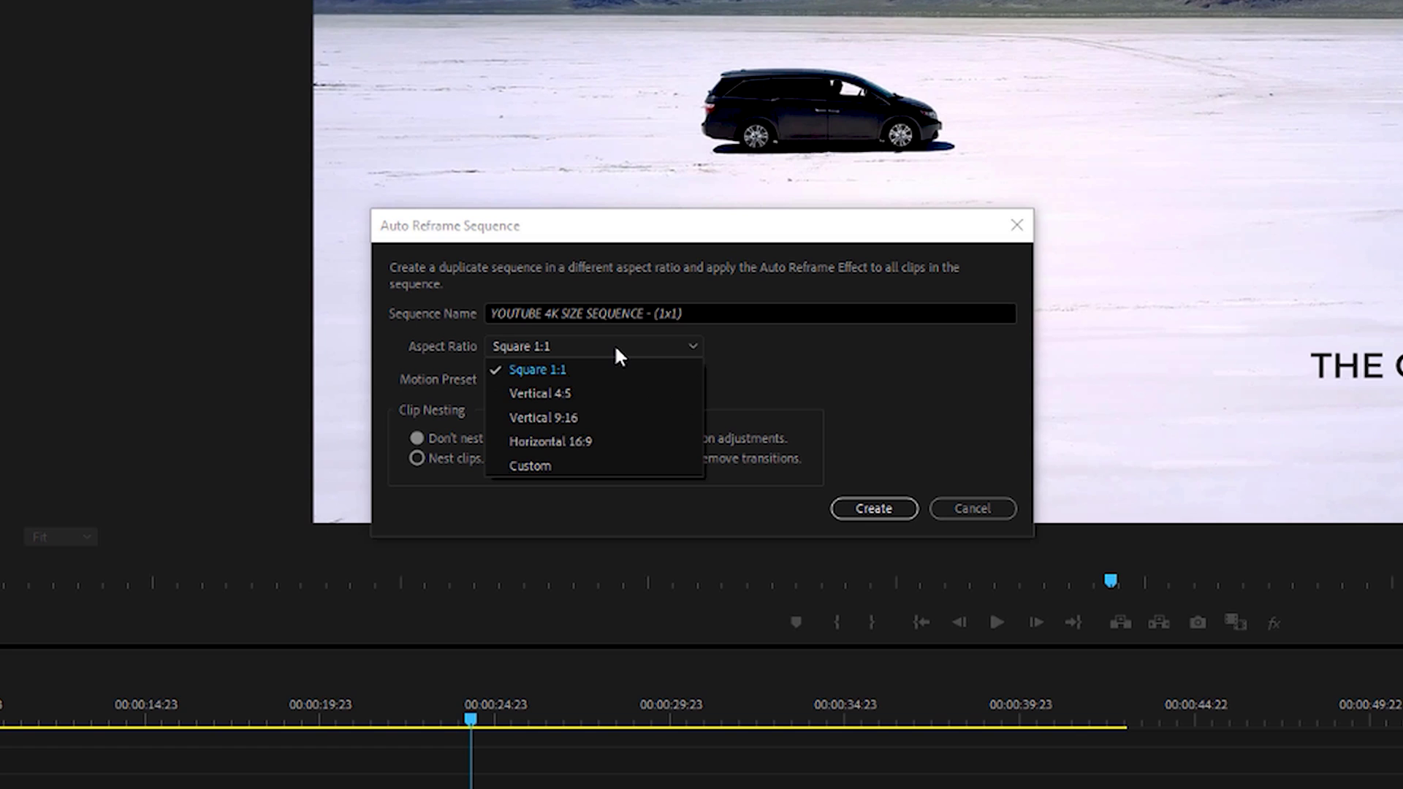
click(542, 371)
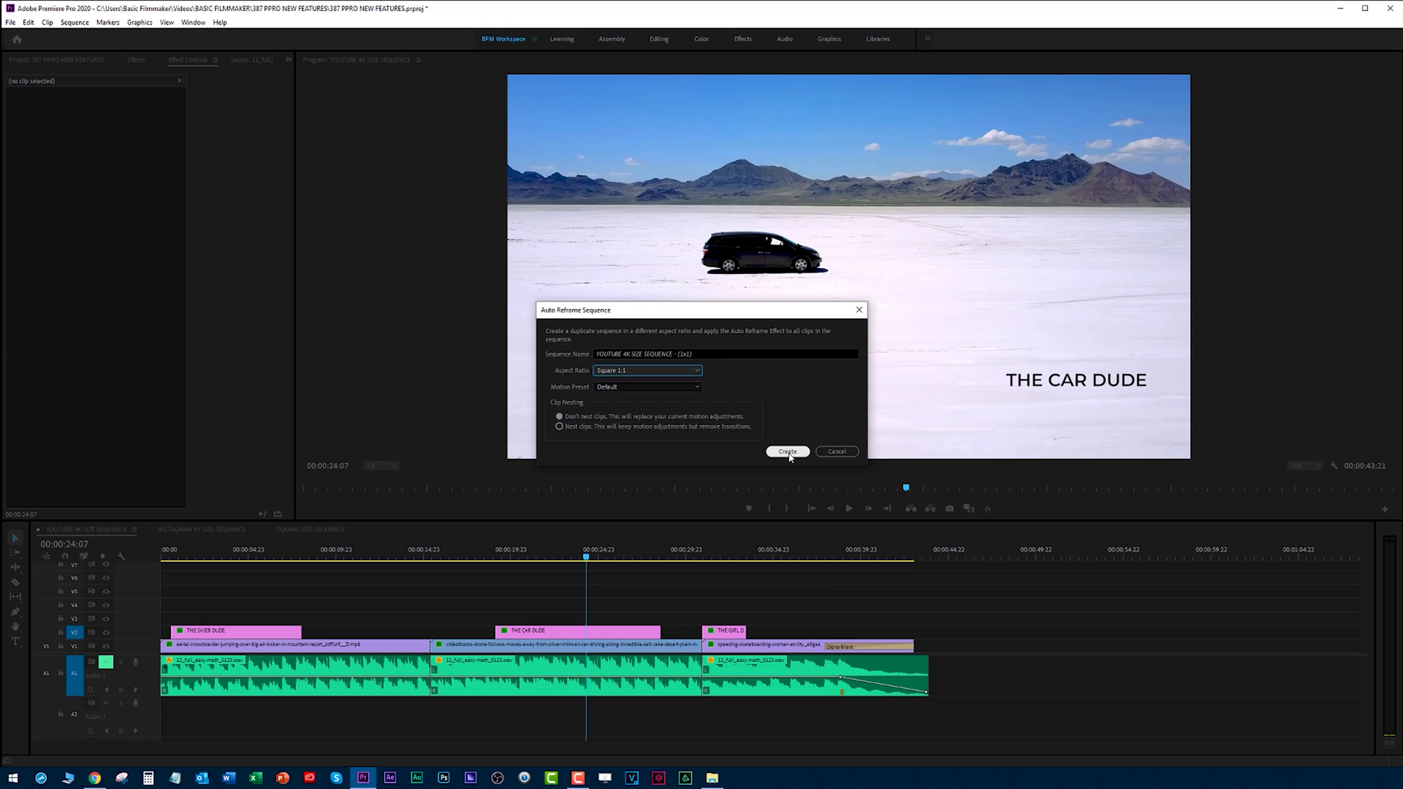
click(875, 511)
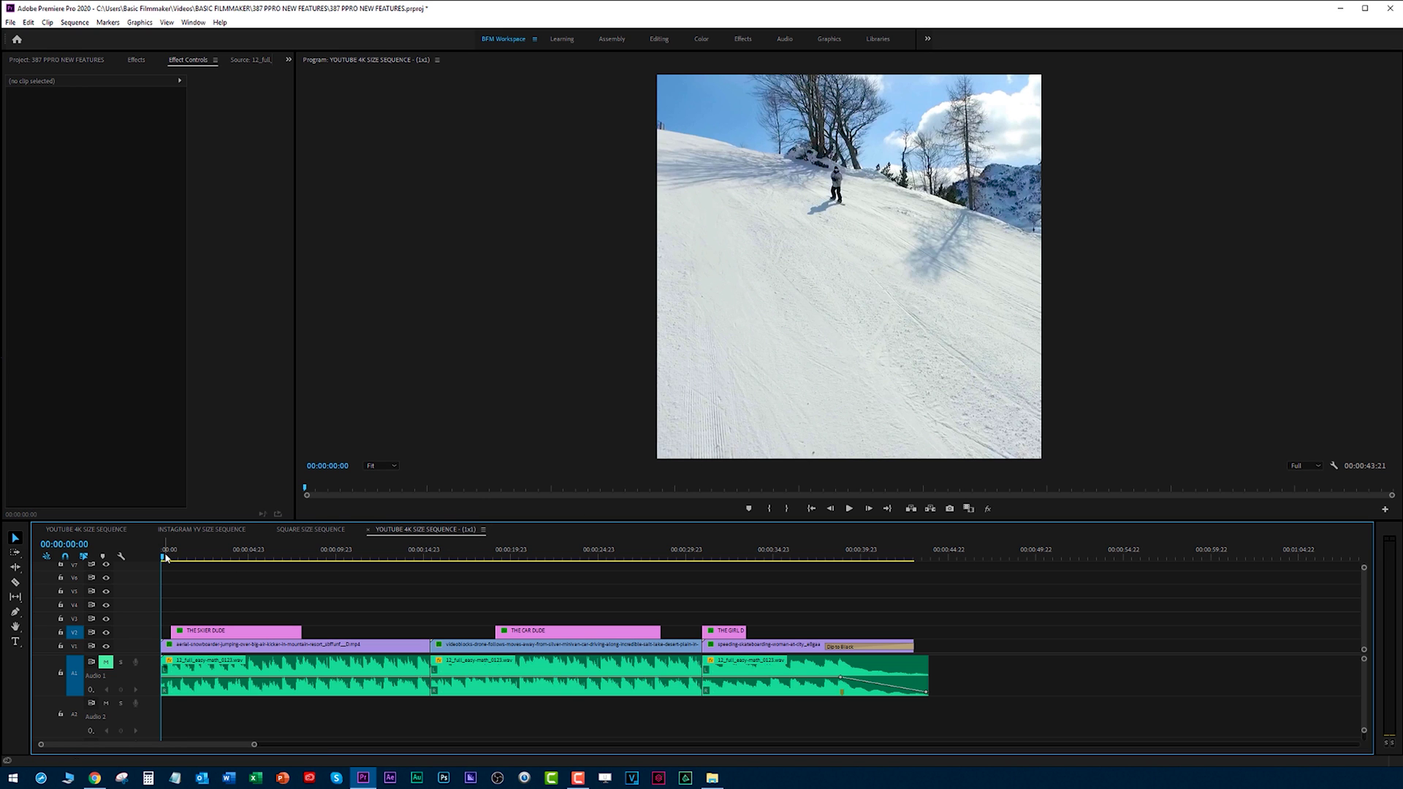
- Scrub the (1x1) sequence past THE SKIER DUDE title and step back into the skateboard shot near 00:00:36:18
drag(165, 557, 715, 662)
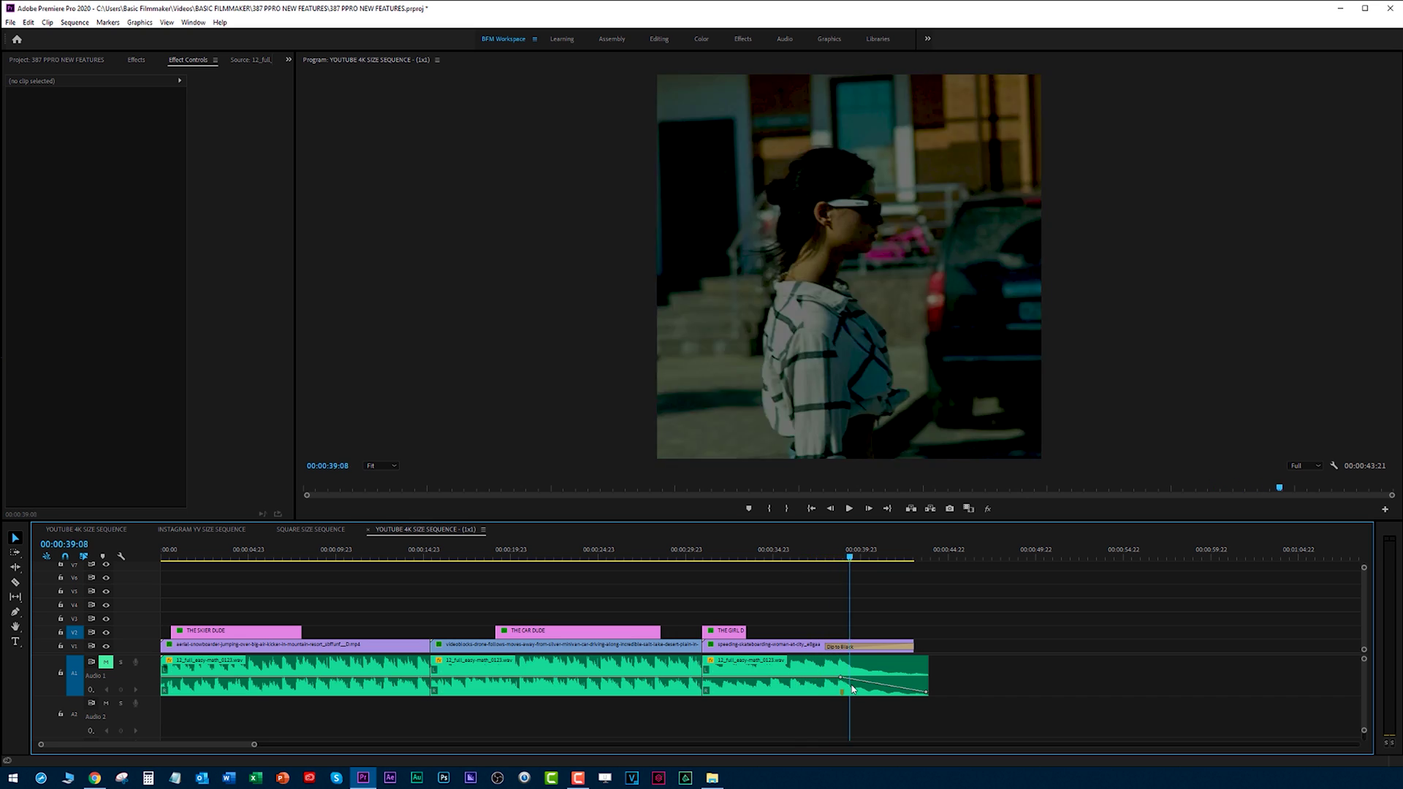
click(803, 557)
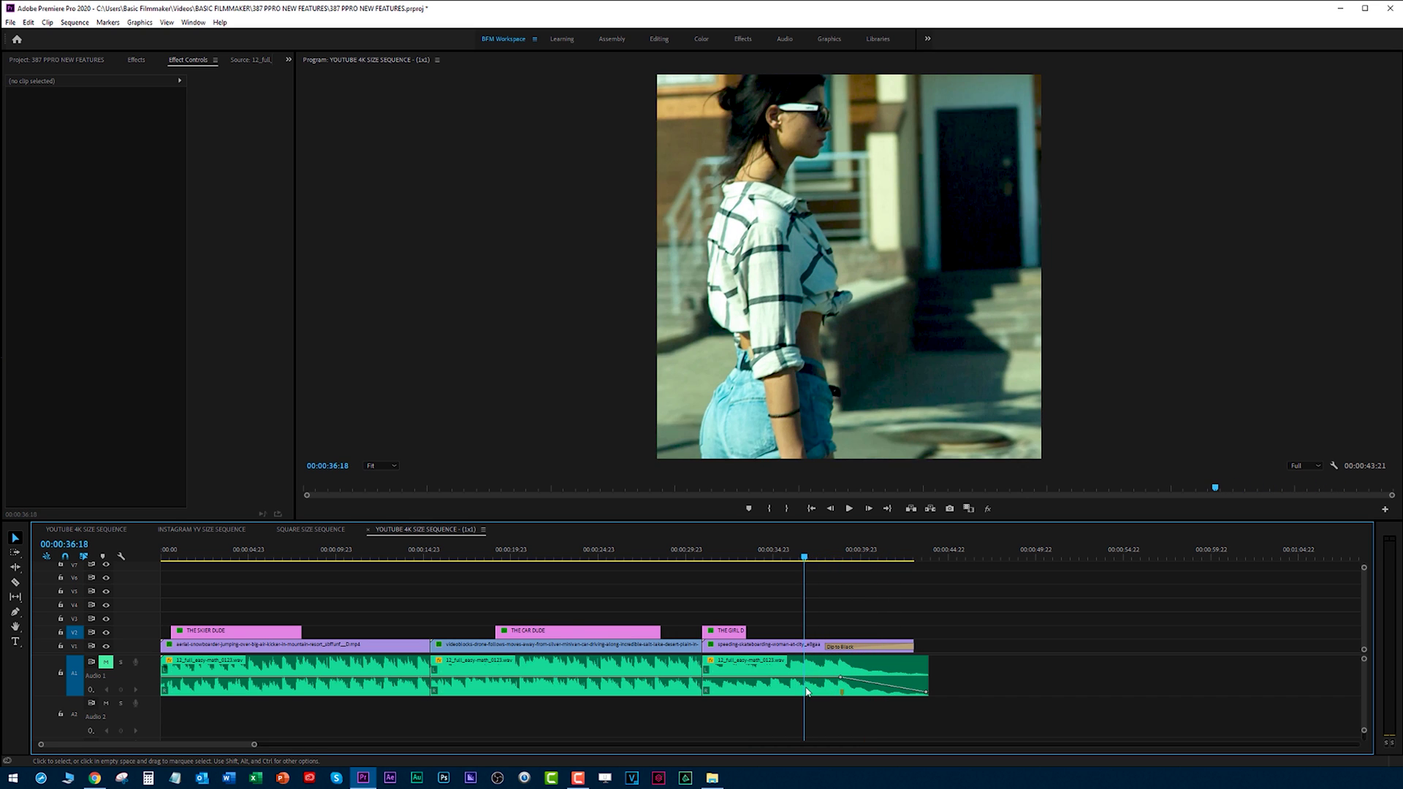
key(Left)
key(Left)
key(Left)
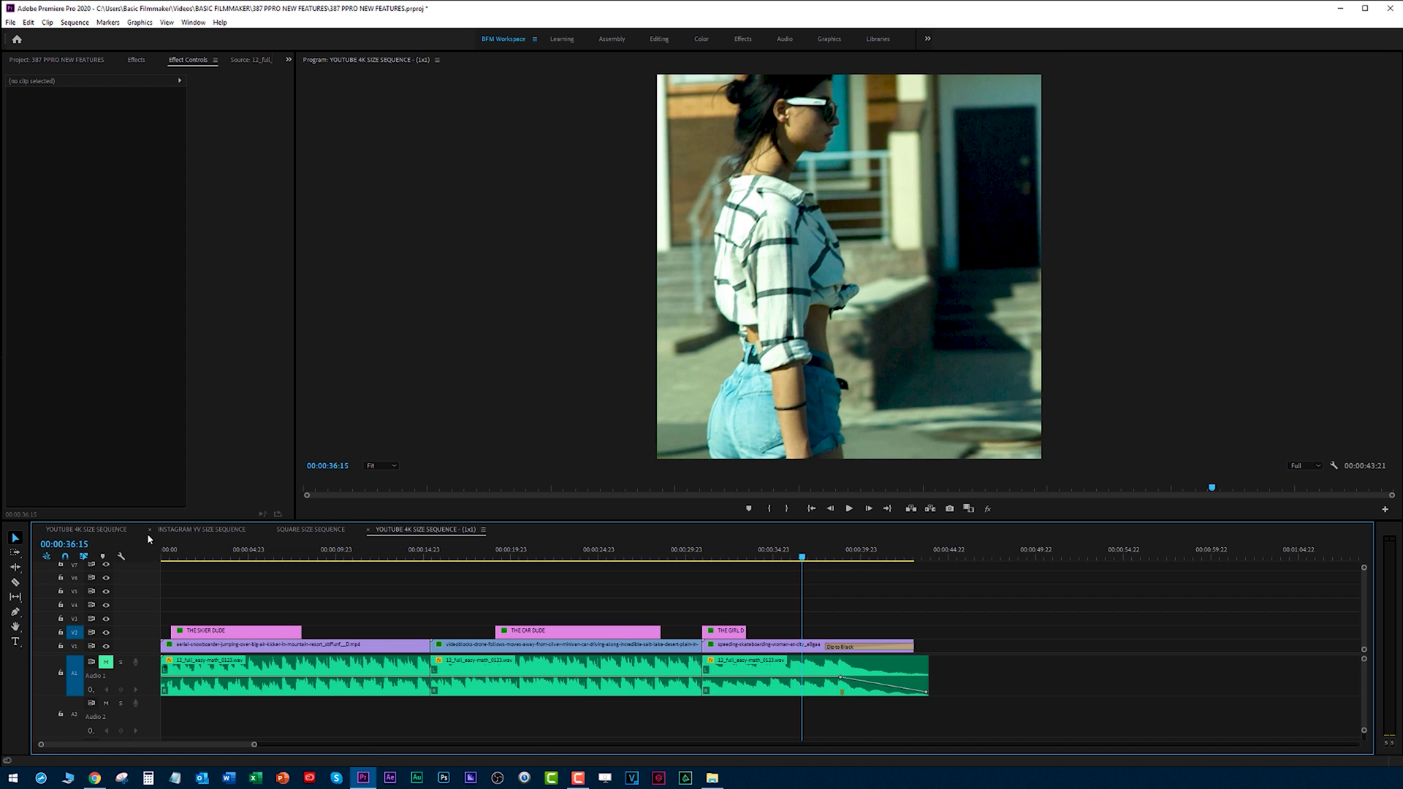
- Return to the original 16:9 sequence with the playhead at its start
click(106, 529)
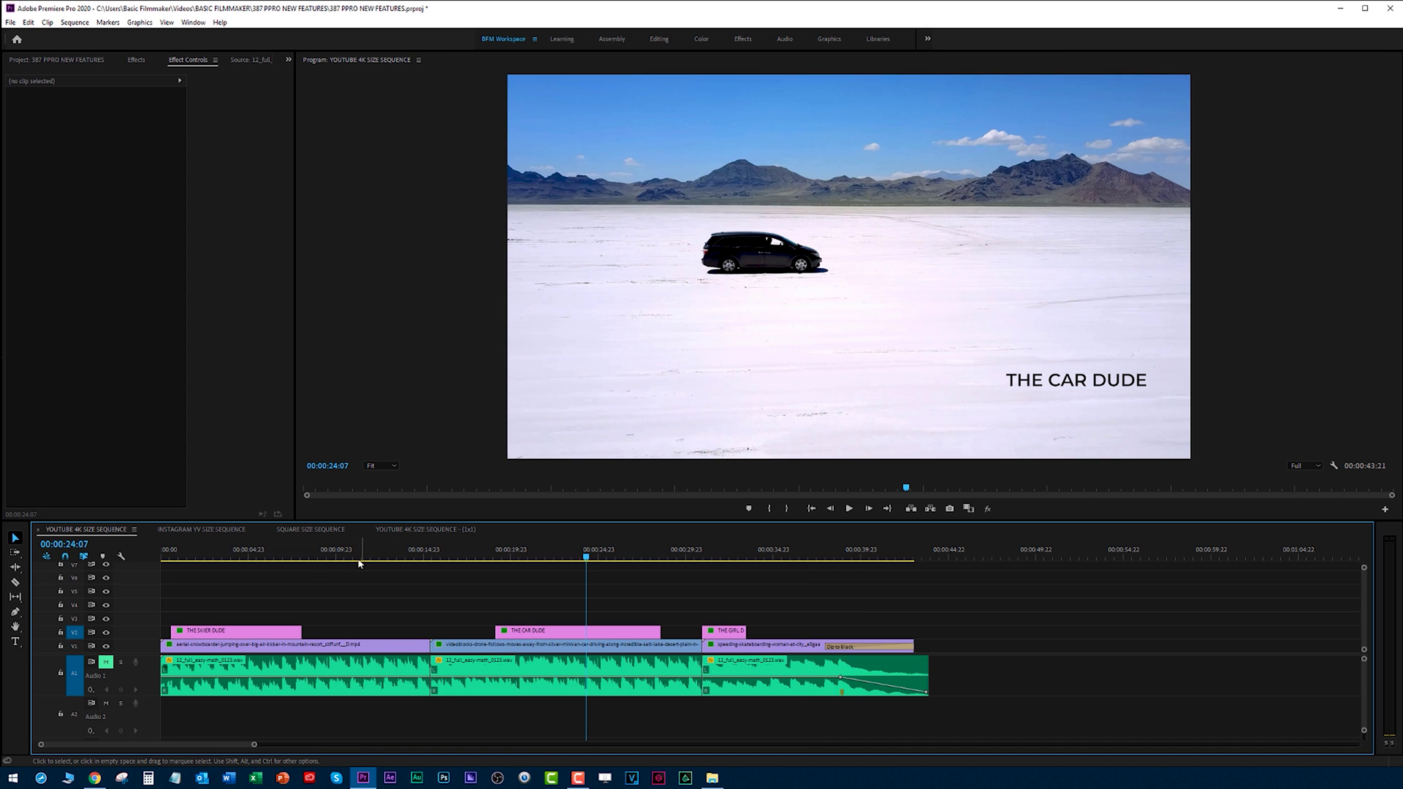
click(275, 553)
key(Home)
key(Down)
key(Down)
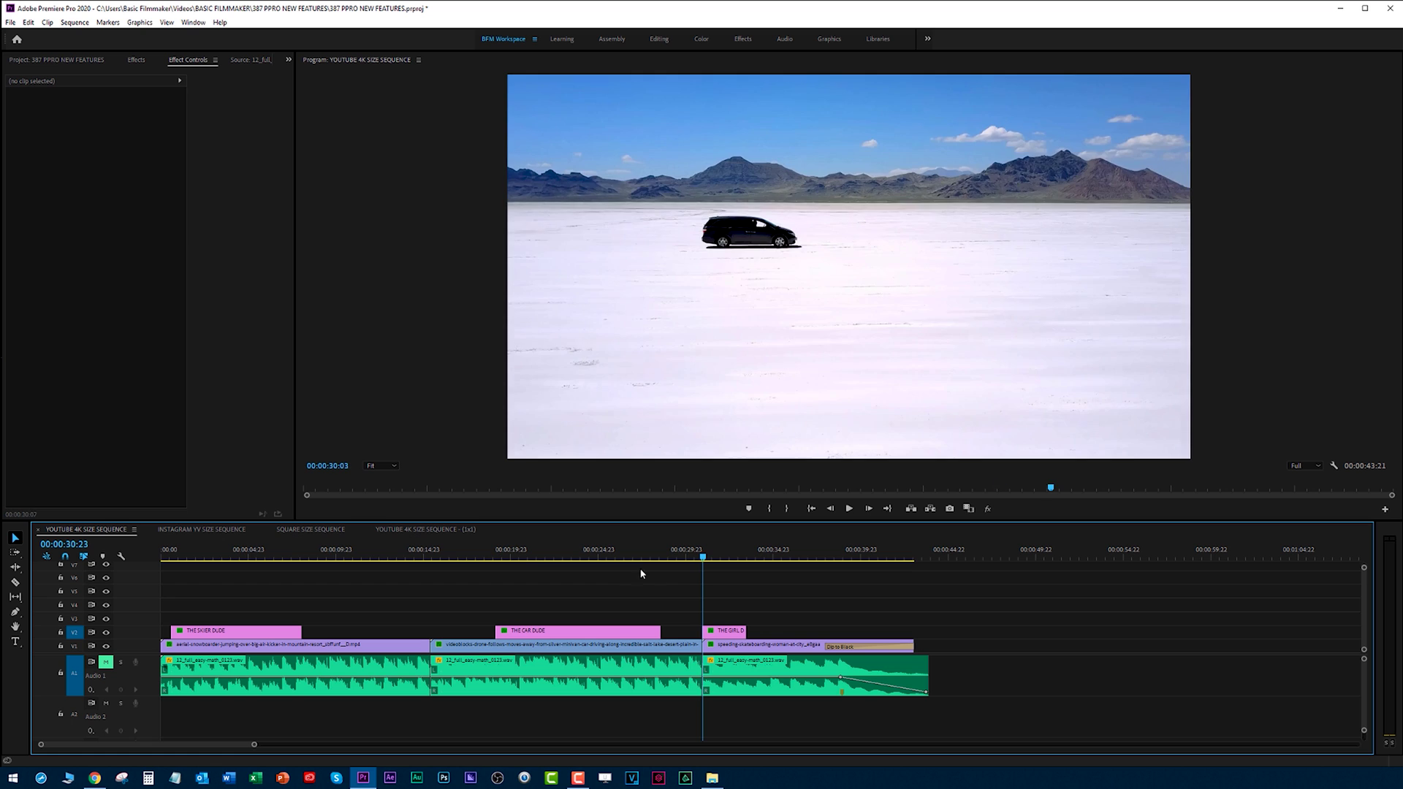
key(Home)
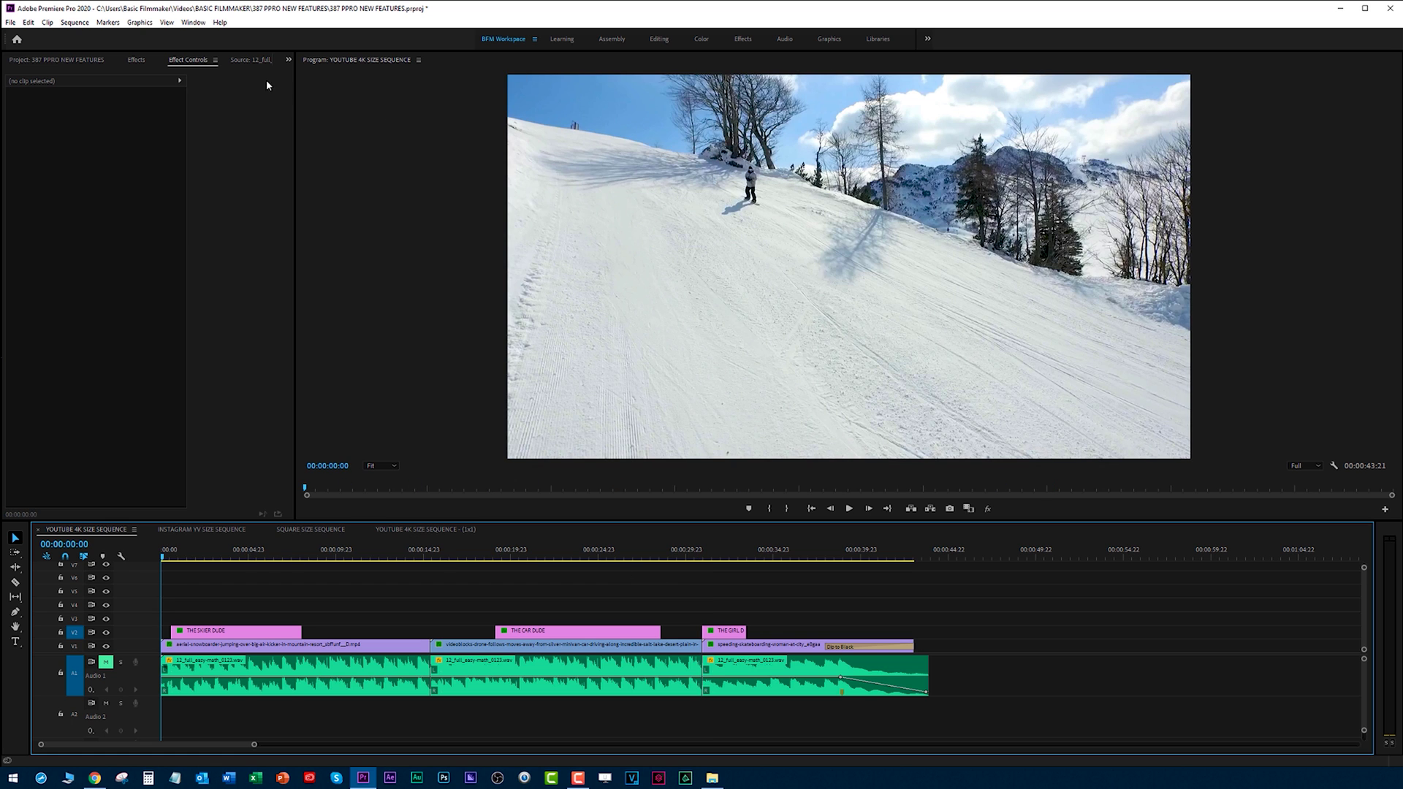
- Create a Vertical 9:16 auto-reframed copy of the sequence with Auto Reframe Sequence
click(75, 22)
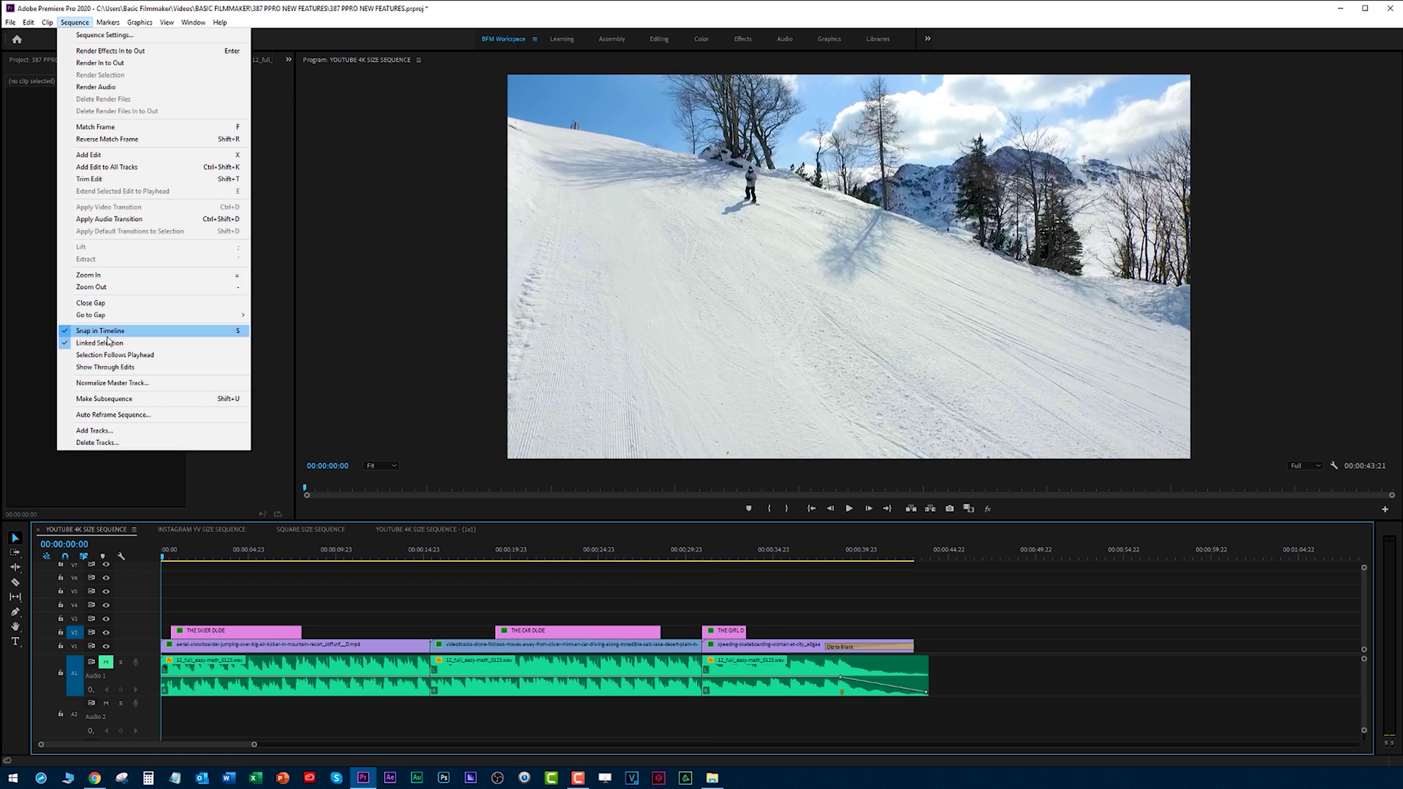
click(115, 415)
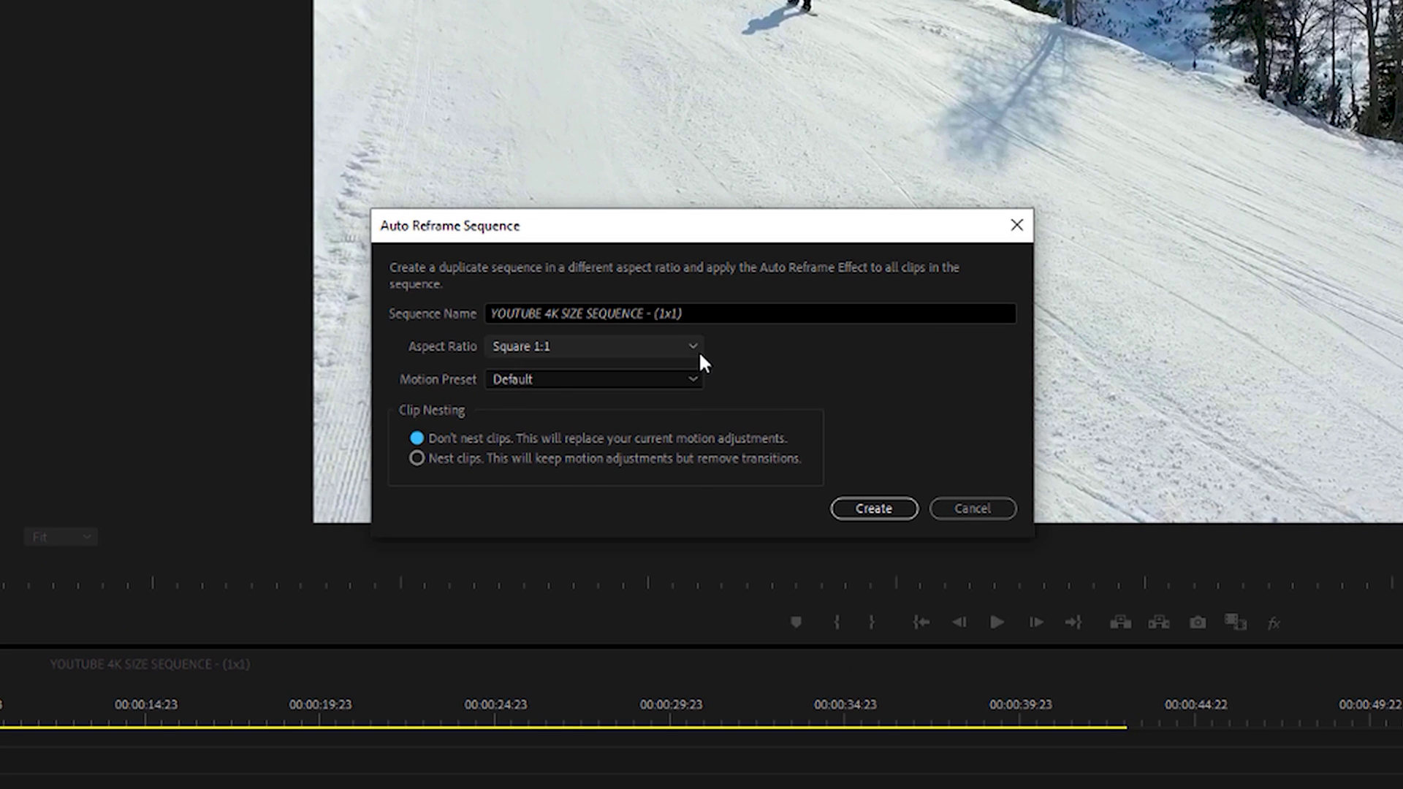
click(691, 348)
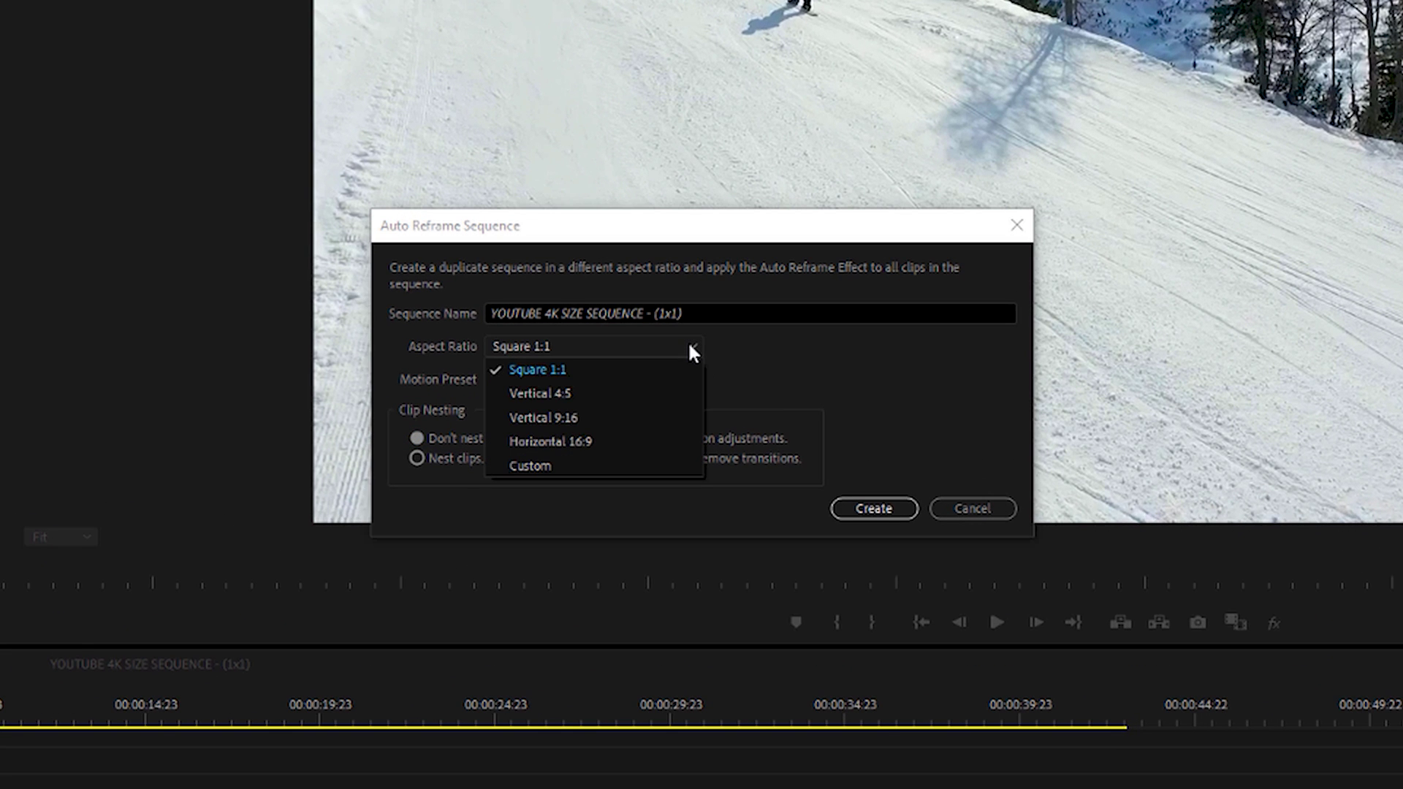
click(597, 426)
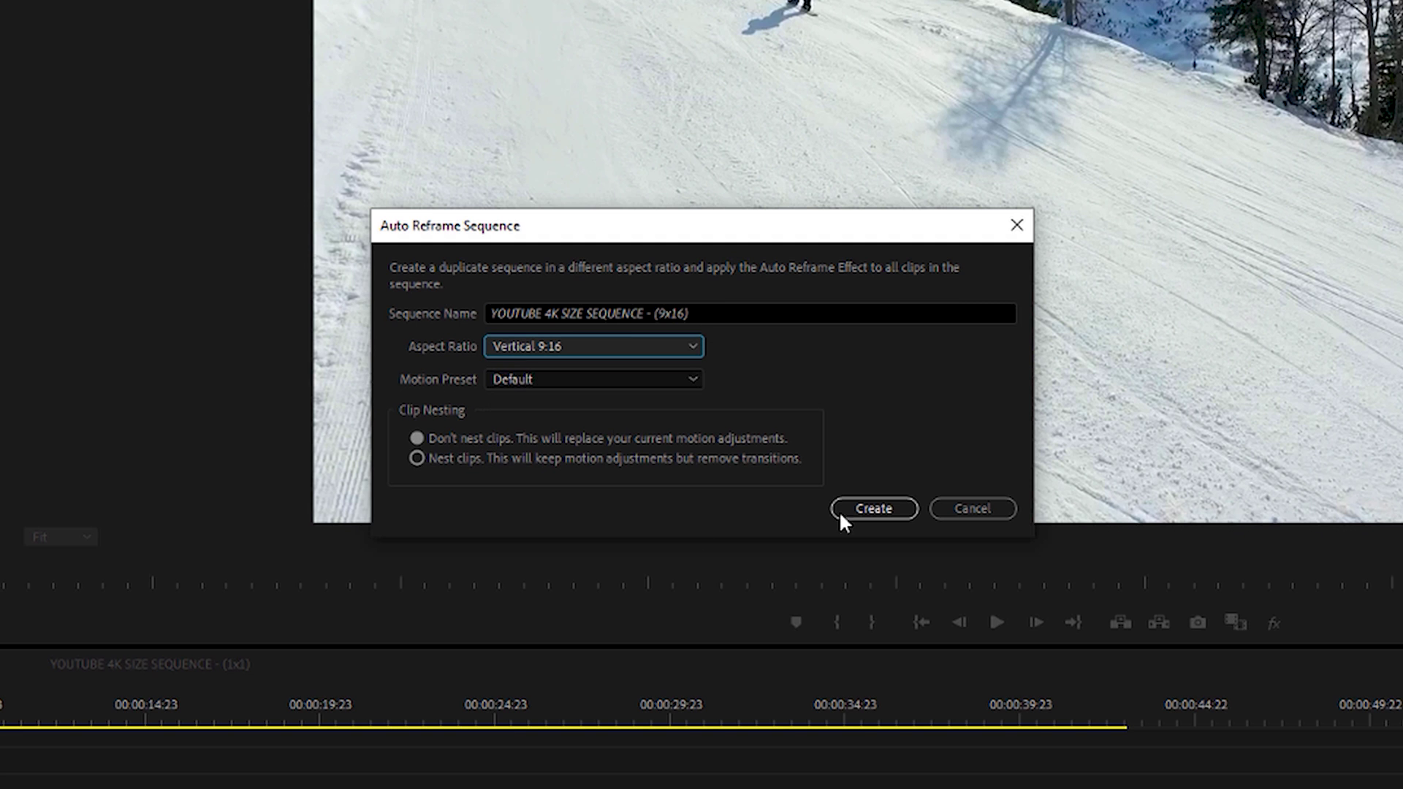
click(862, 511)
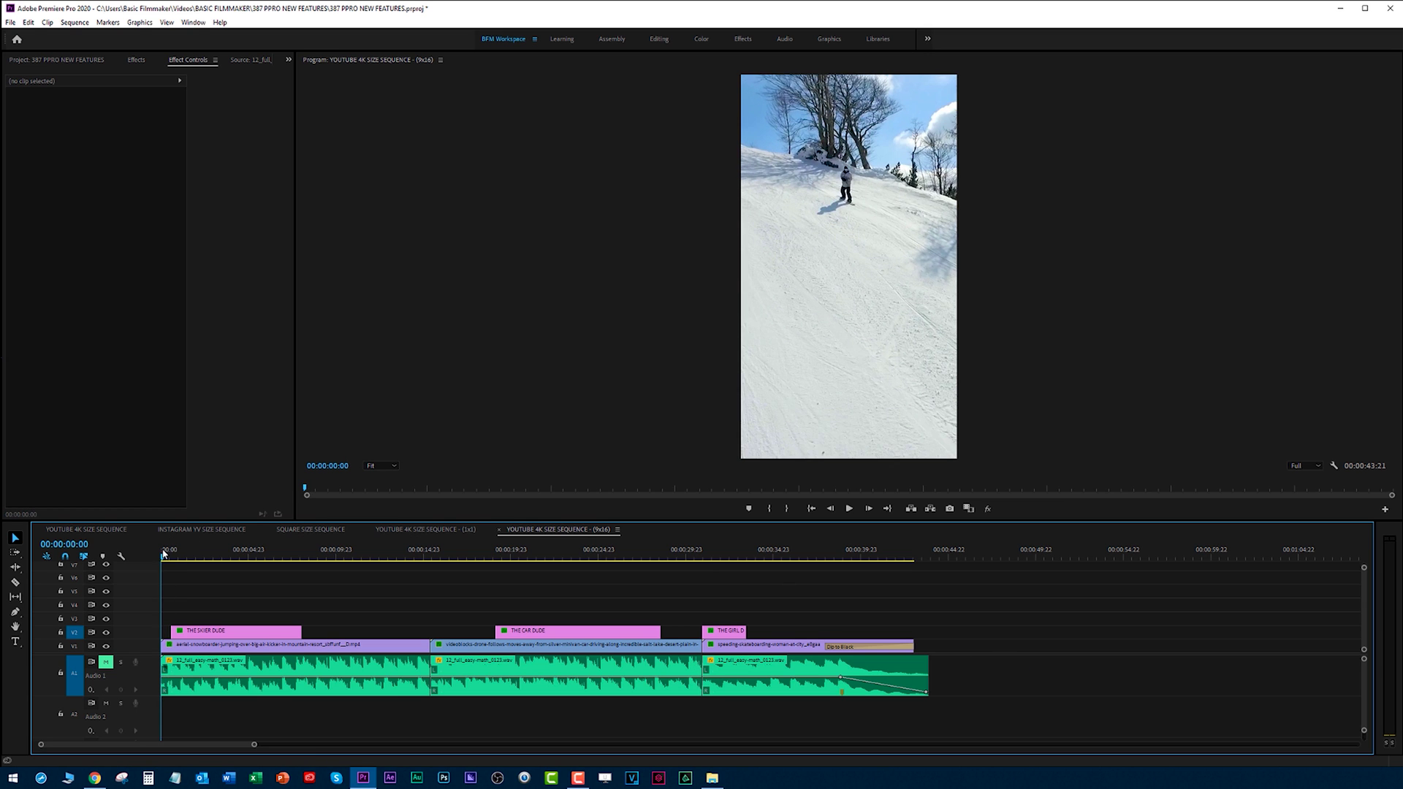
- Scrub the (9x16) sequence, unmute track A1 and play the ending with sound
drag(163, 553, 833, 661)
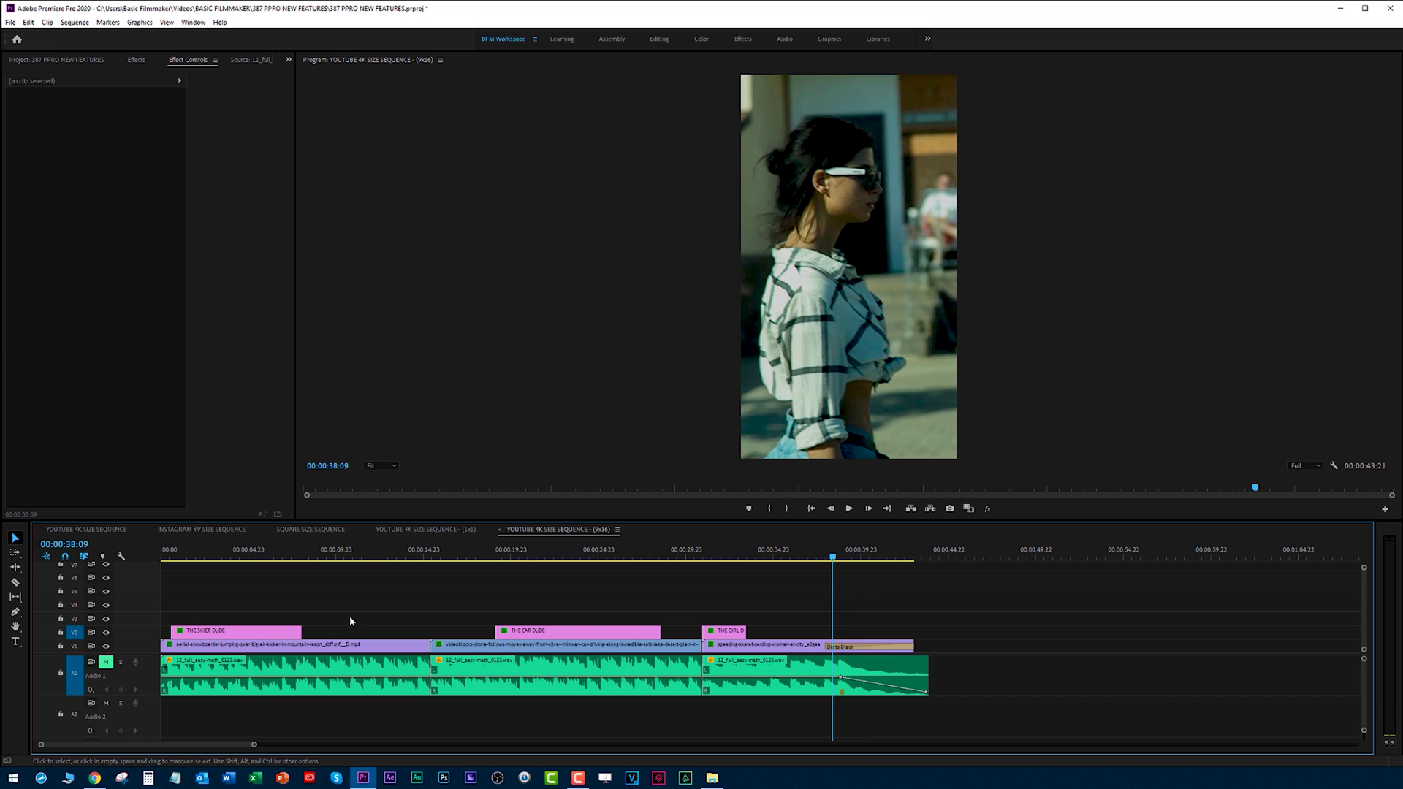
click(106, 662)
key(space)
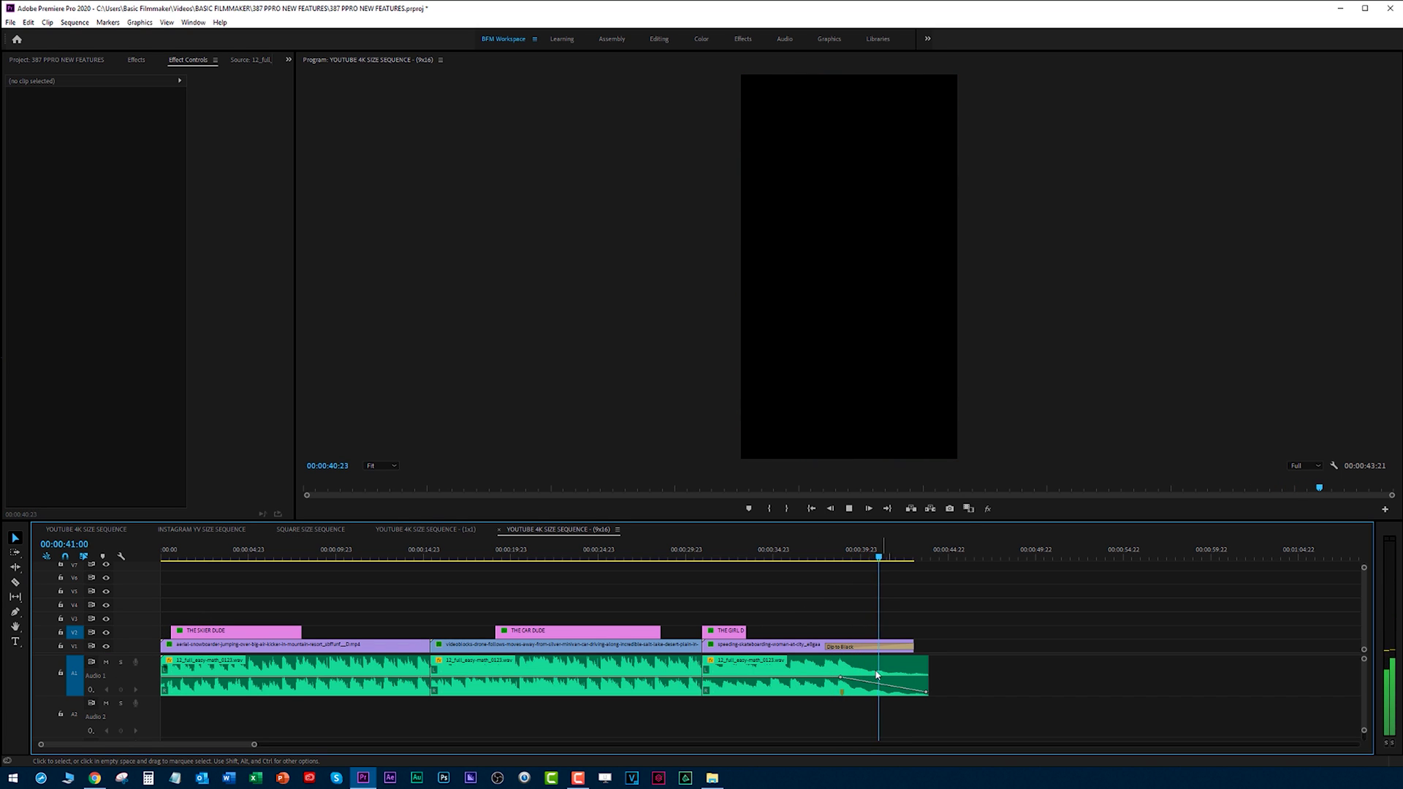
key(space)
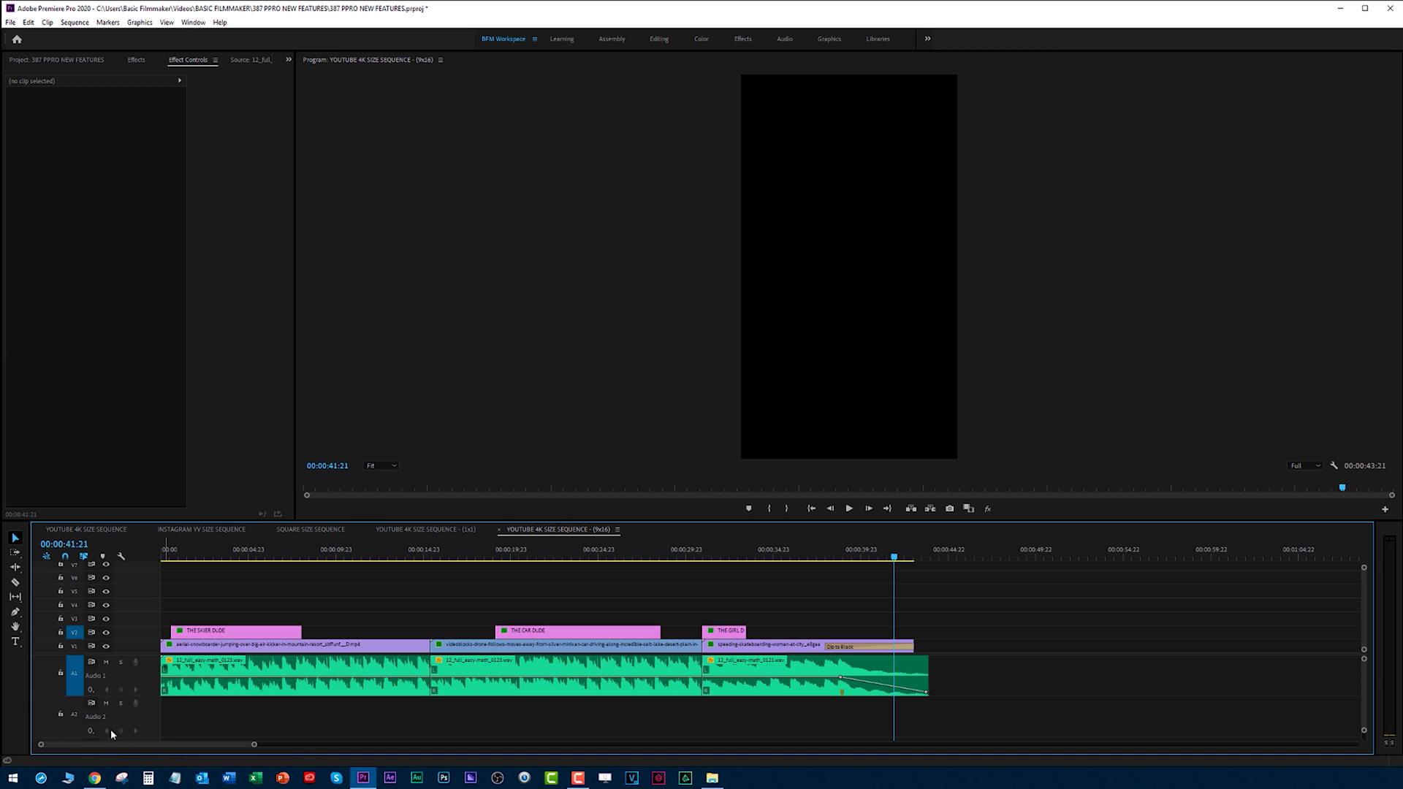
mouse_move(96, 779)
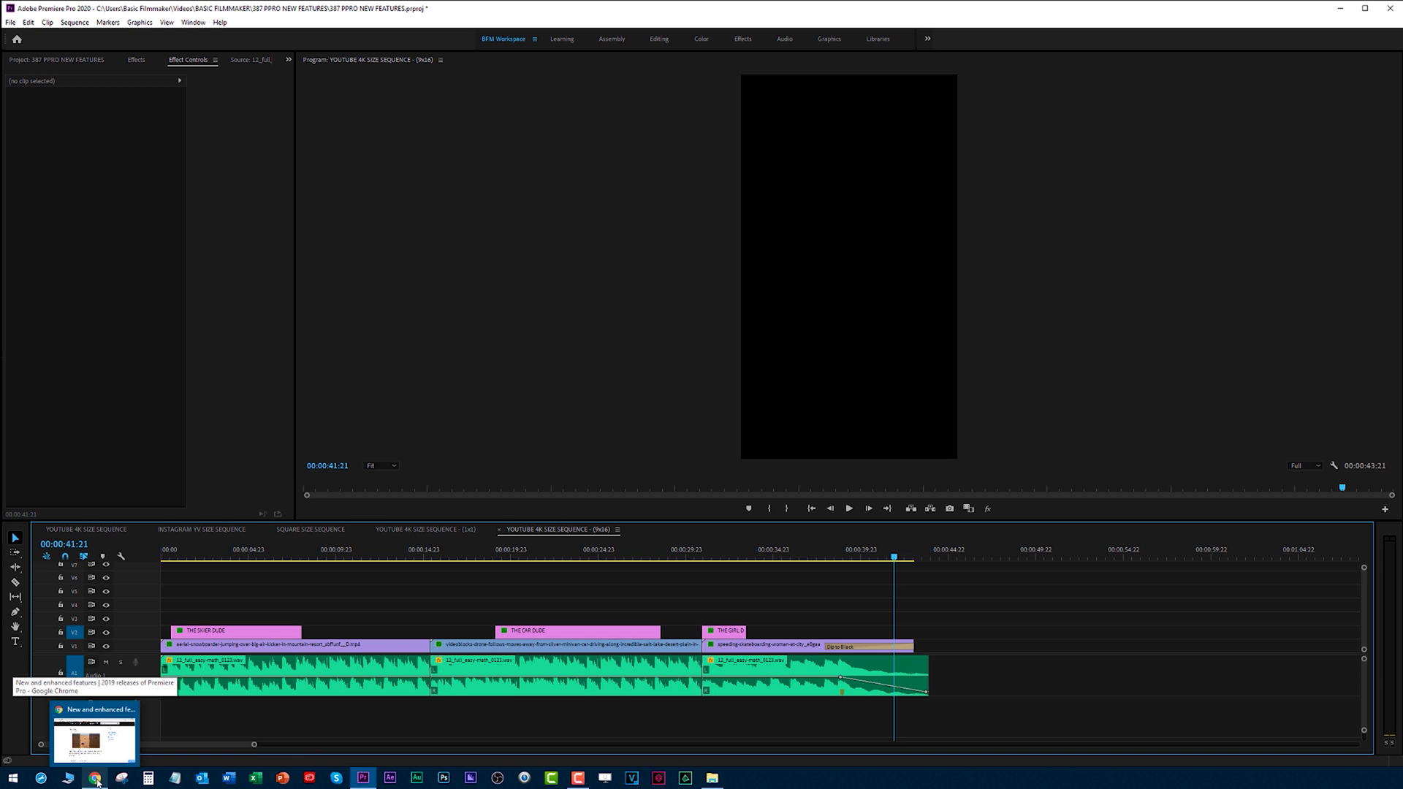
- Bring the Premiere Pro feature summary forward in Chrome and read its Auto Reframe section
click(96, 781)
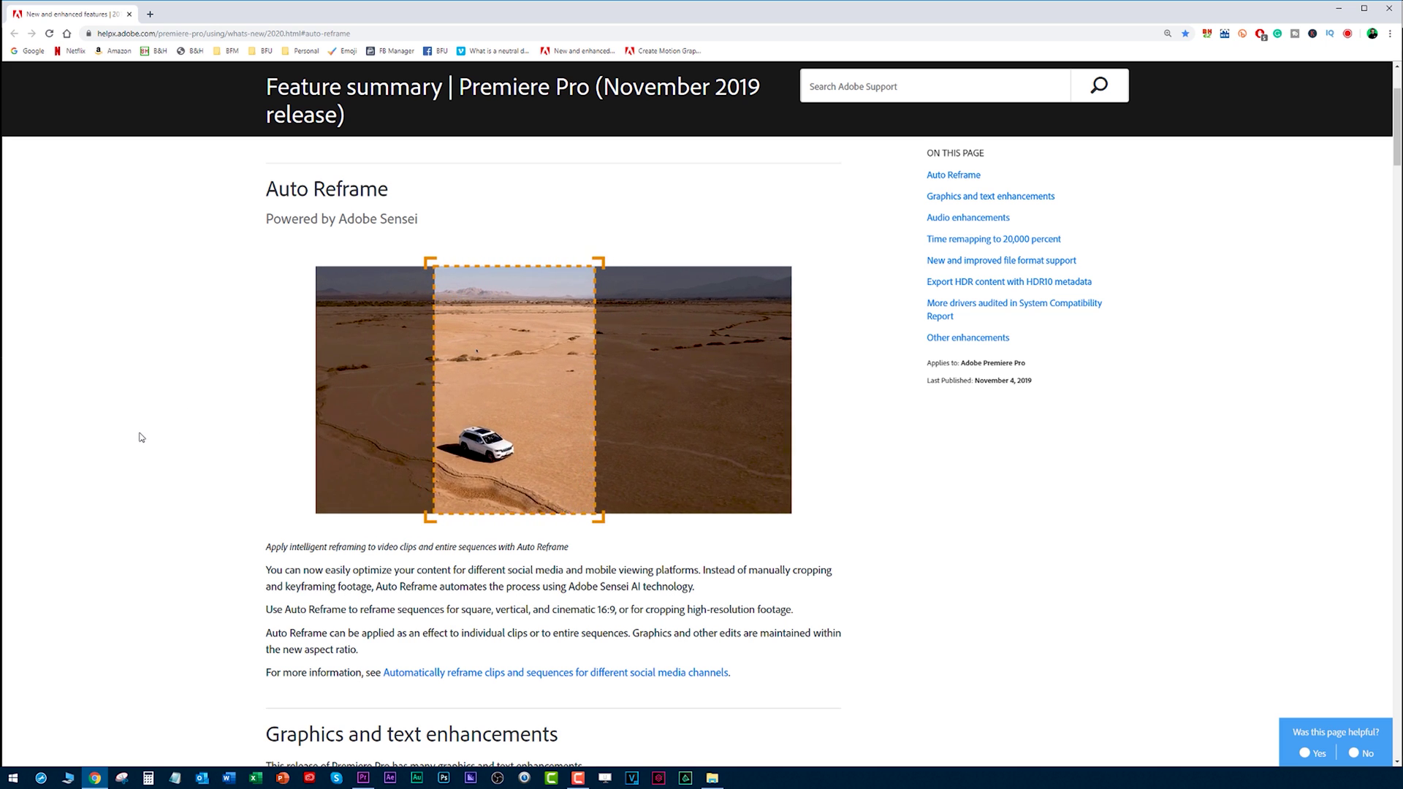
scroll(141, 437, down, 1)
drag(646, 555, 775, 559)
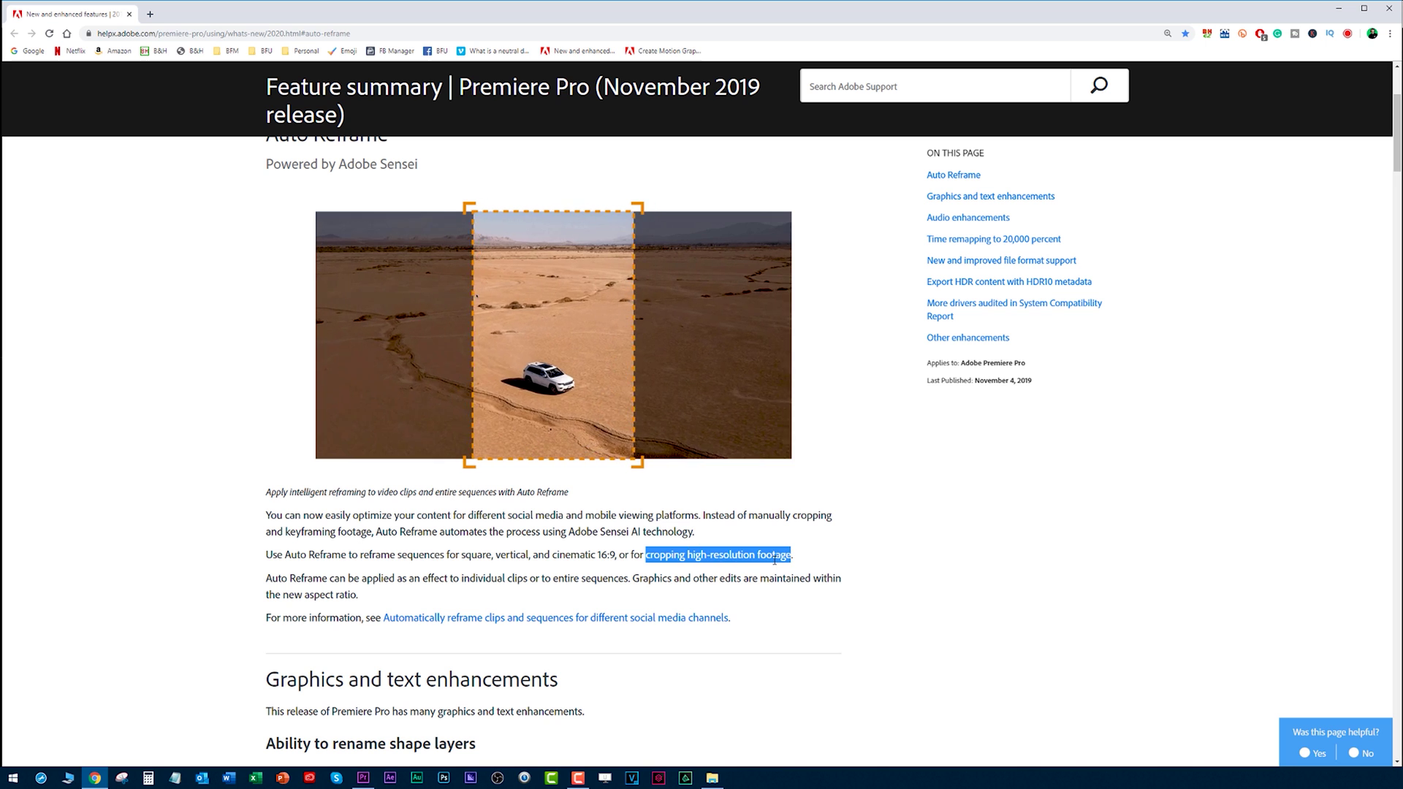
click(172, 547)
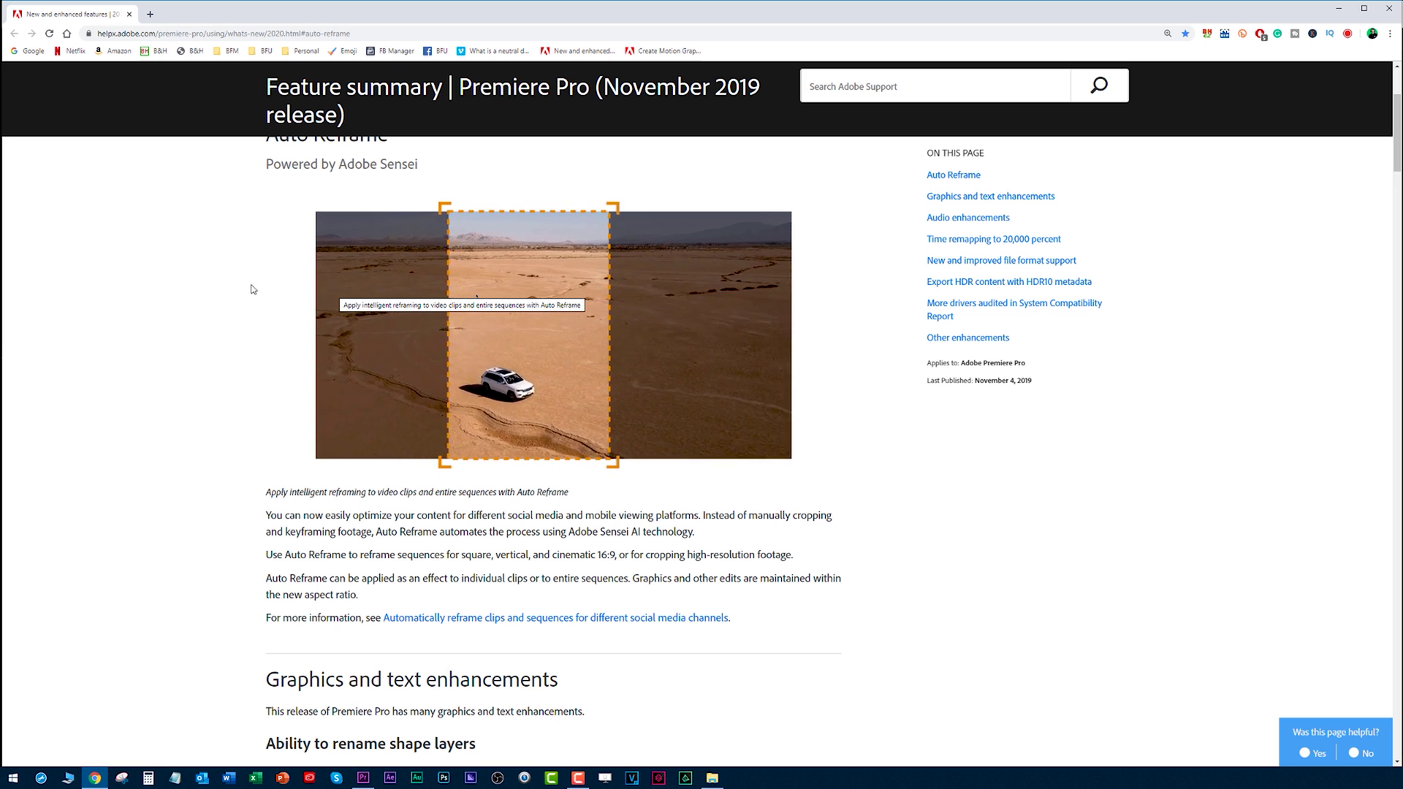
scroll(117, 313, down, 5)
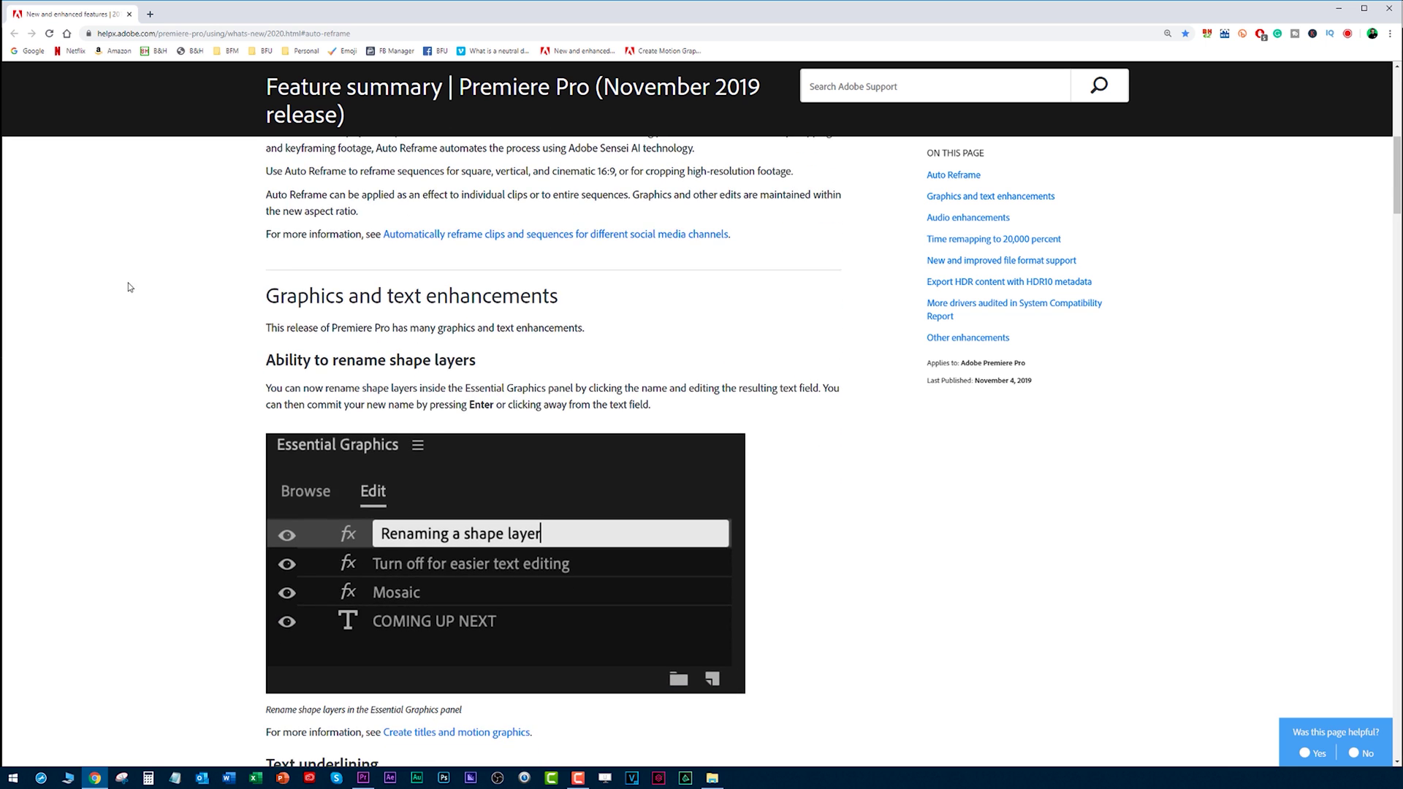
- Scroll the help page through the Motion Graphics template updates to the new drop-down menu option
scroll(117, 285, down, 2)
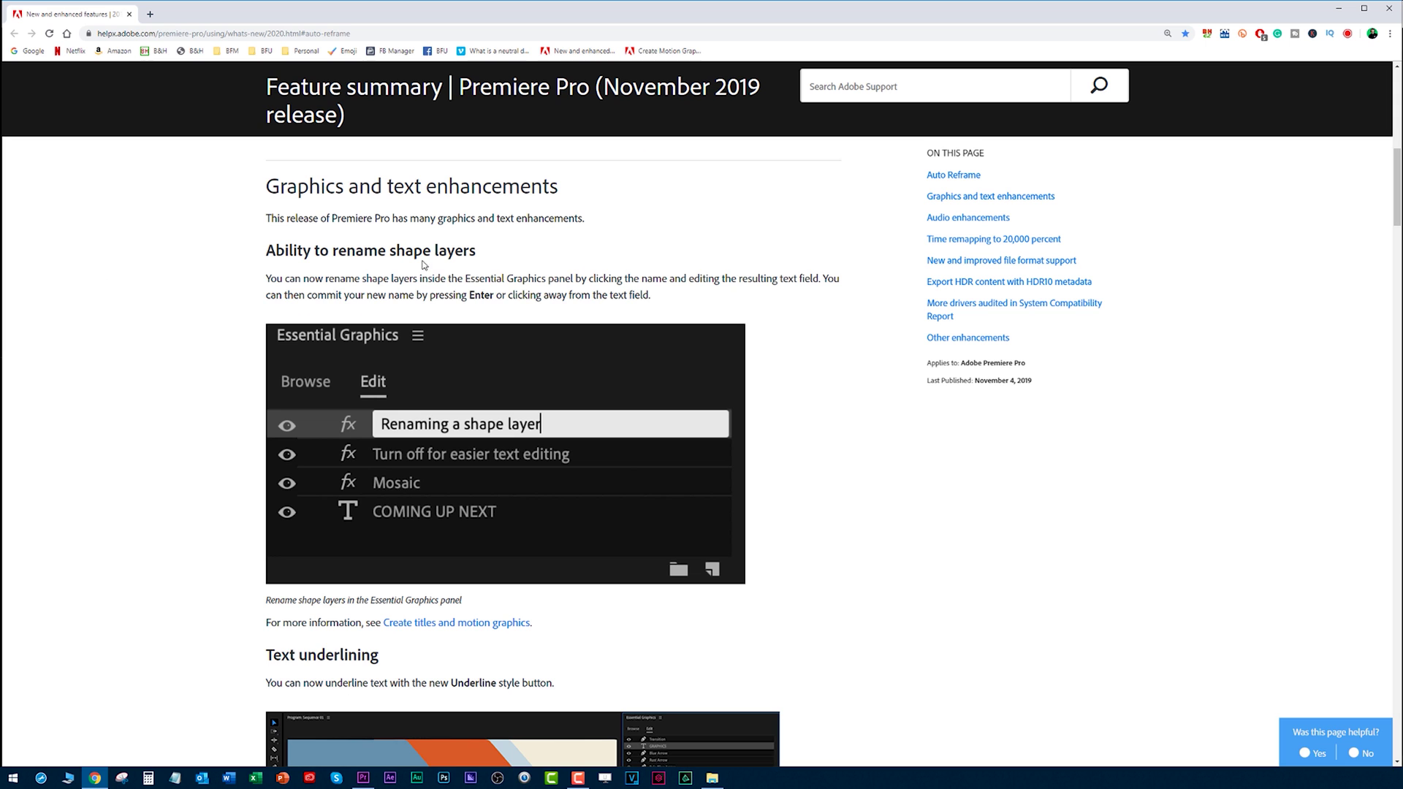
scroll(181, 336, down, 8)
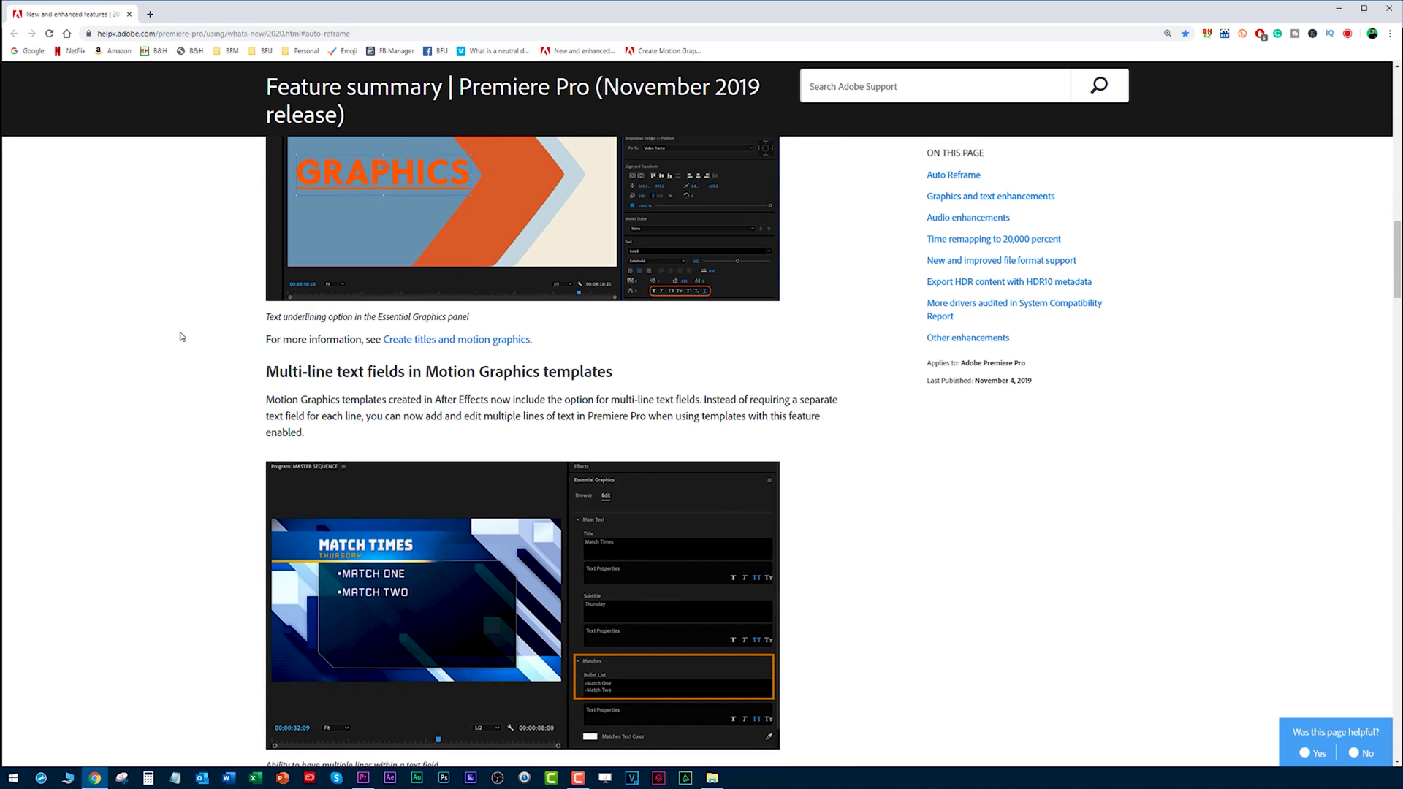
scroll(181, 336, down, 2)
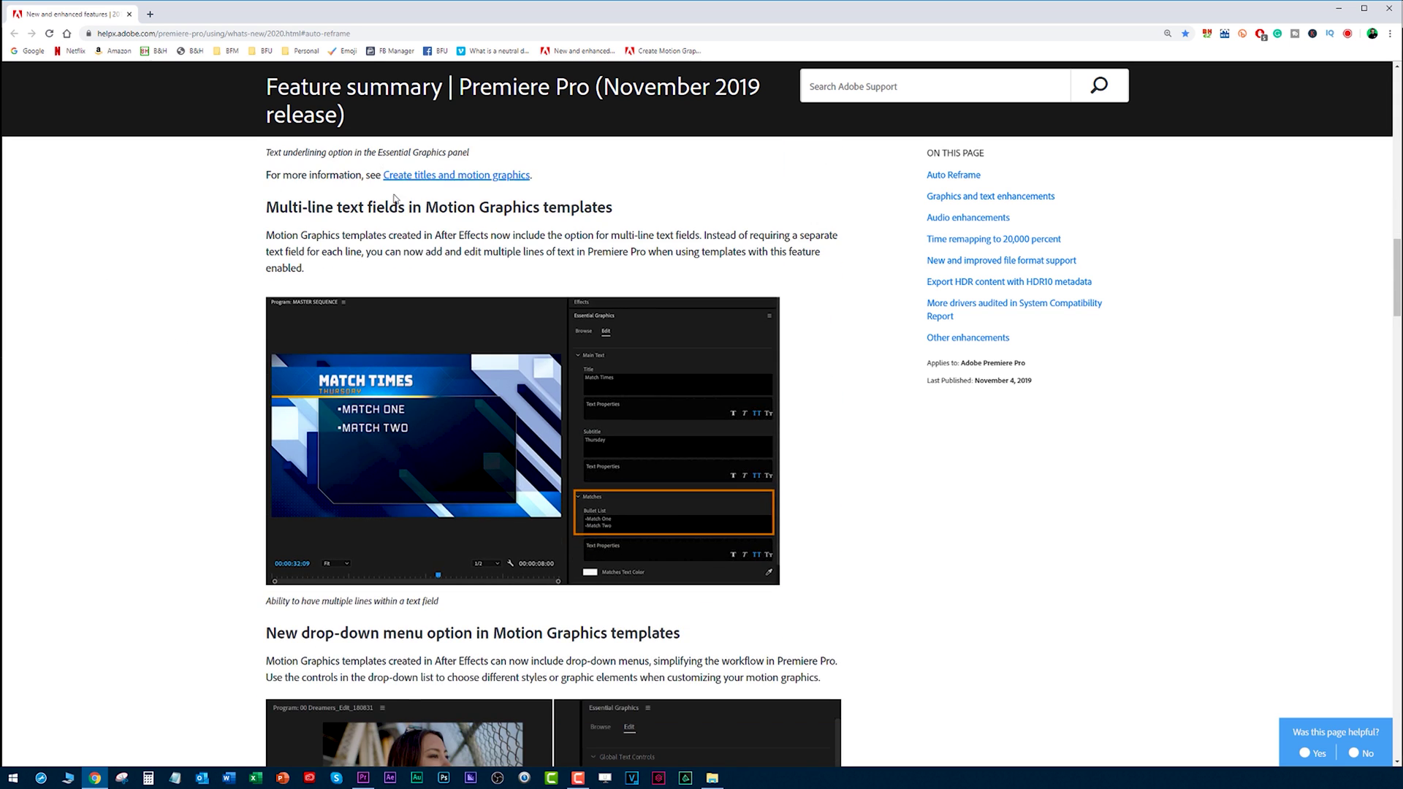
double_click(595, 206)
click(615, 209)
- Read through Audio enhancements, highlighting Loudness Radar and the 20,000 percent time remapping figure
scroll(155, 315, down, 4)
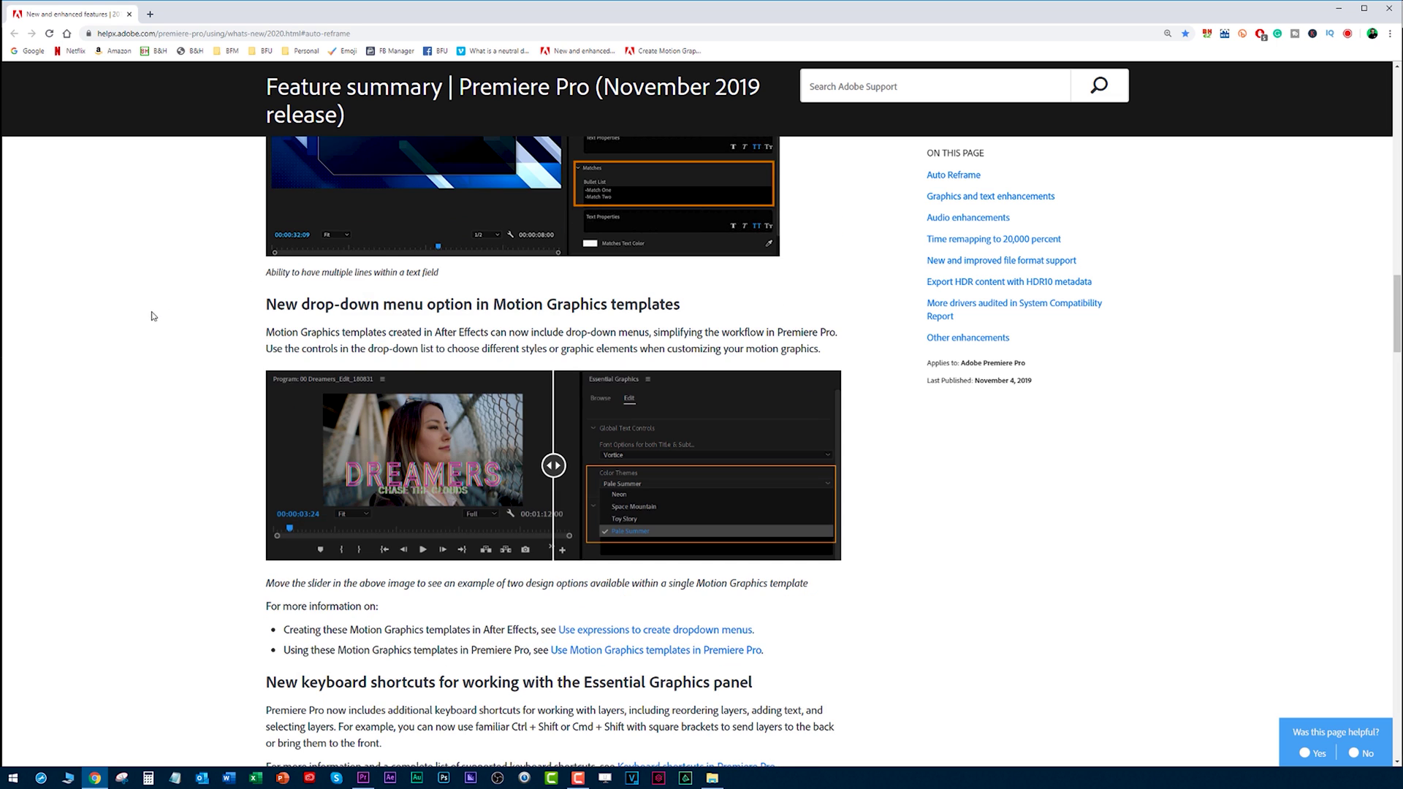
scroll(173, 321, down, 7)
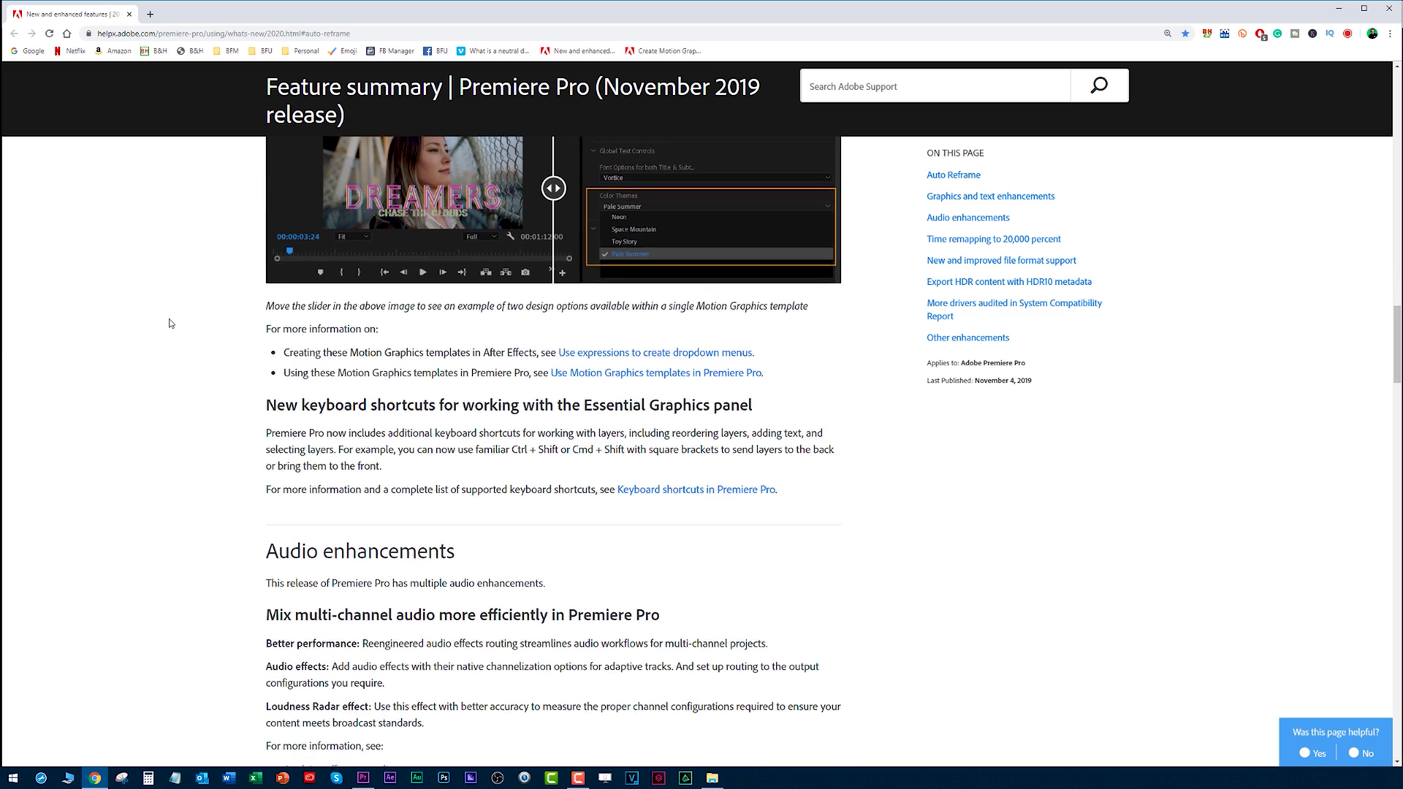
scroll(171, 323, down, 2)
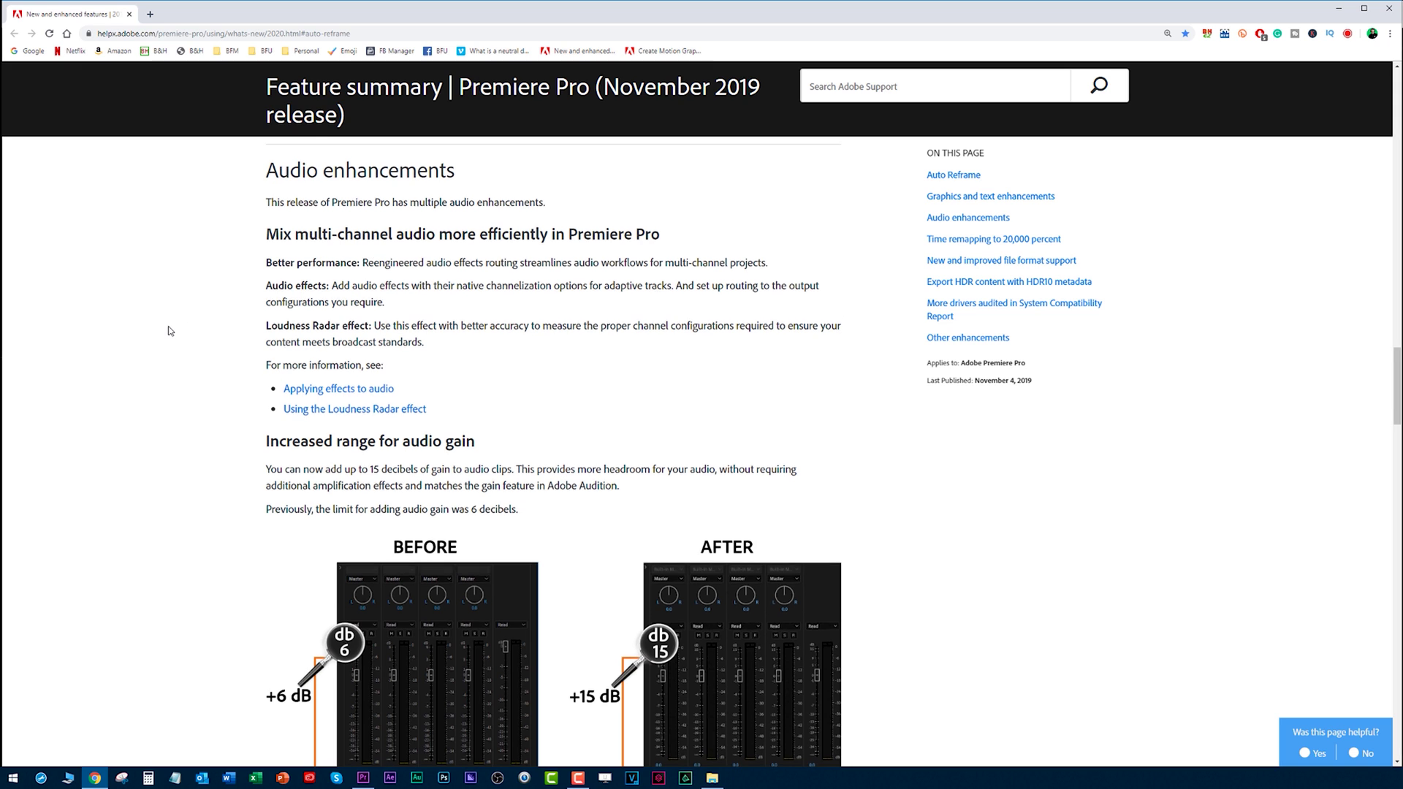
scroll(165, 325, down, 1)
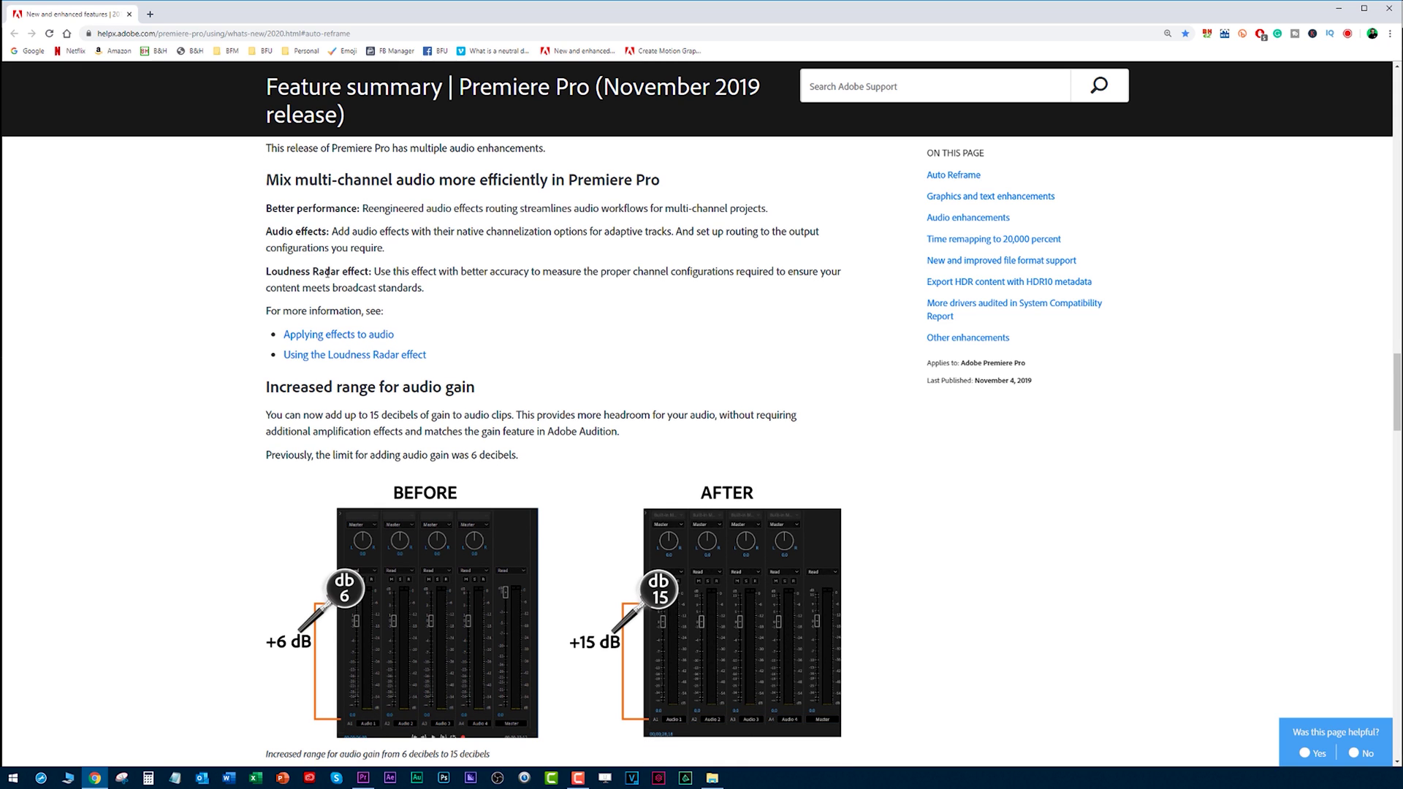
drag(323, 272, 266, 271)
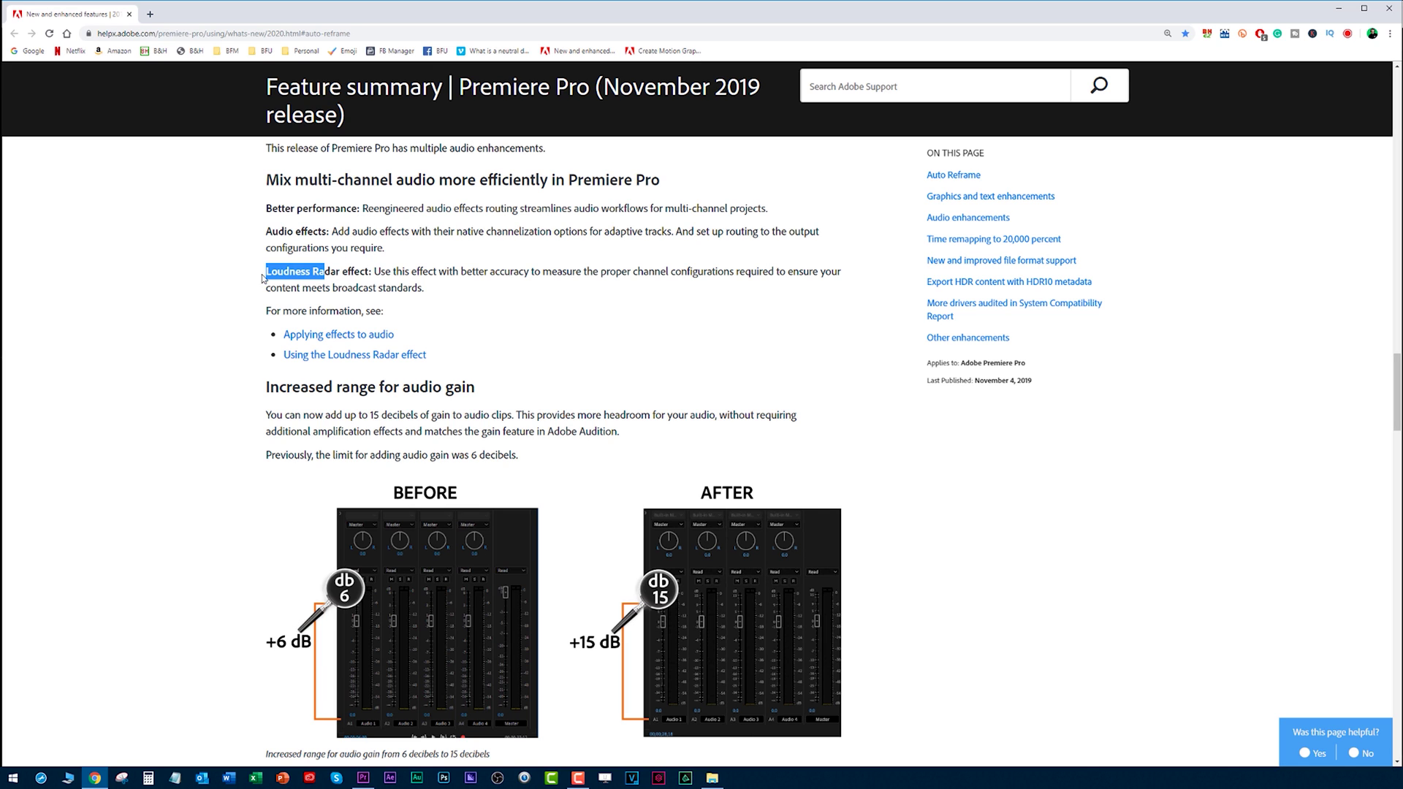
scroll(184, 321, down, 3)
scroll(145, 373, down, 3)
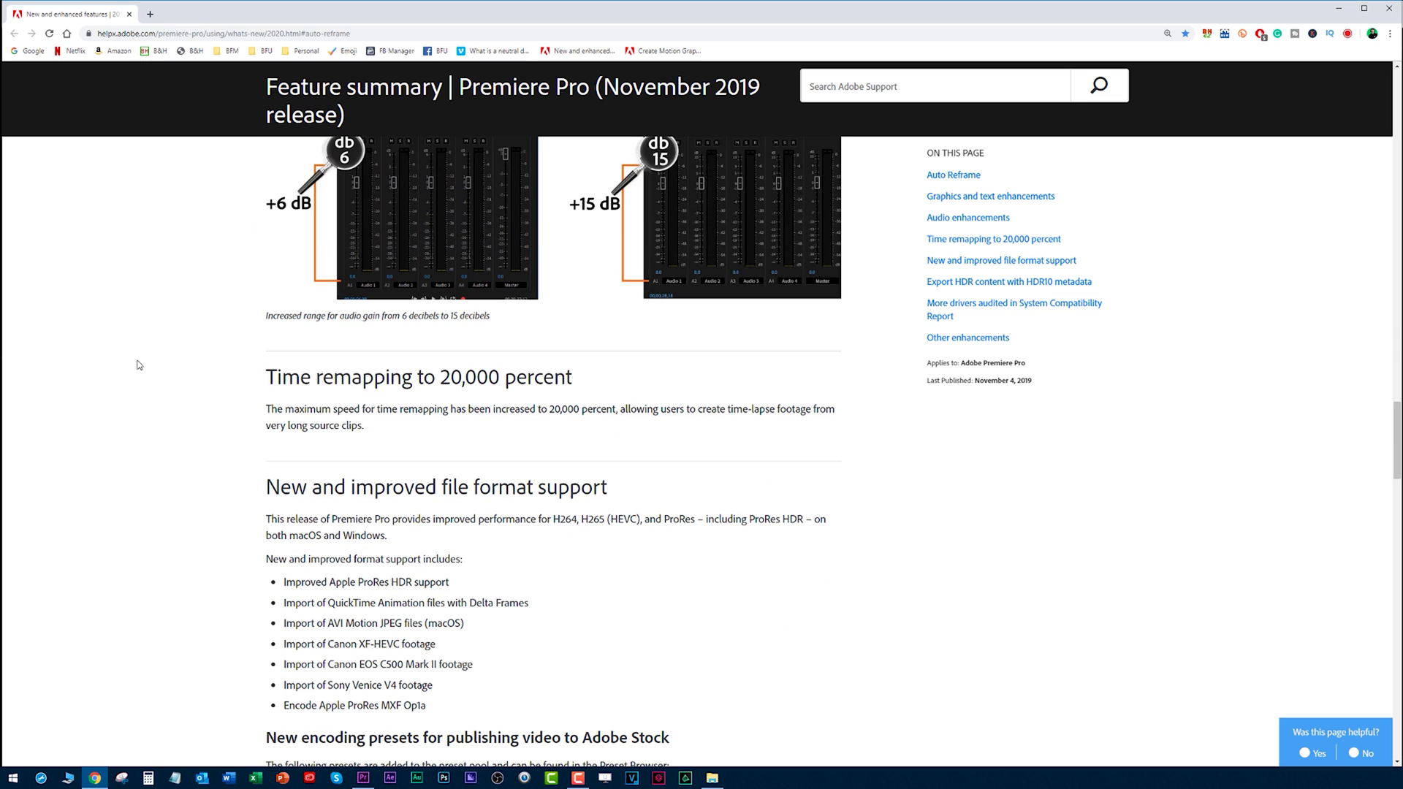
drag(447, 376, 488, 377)
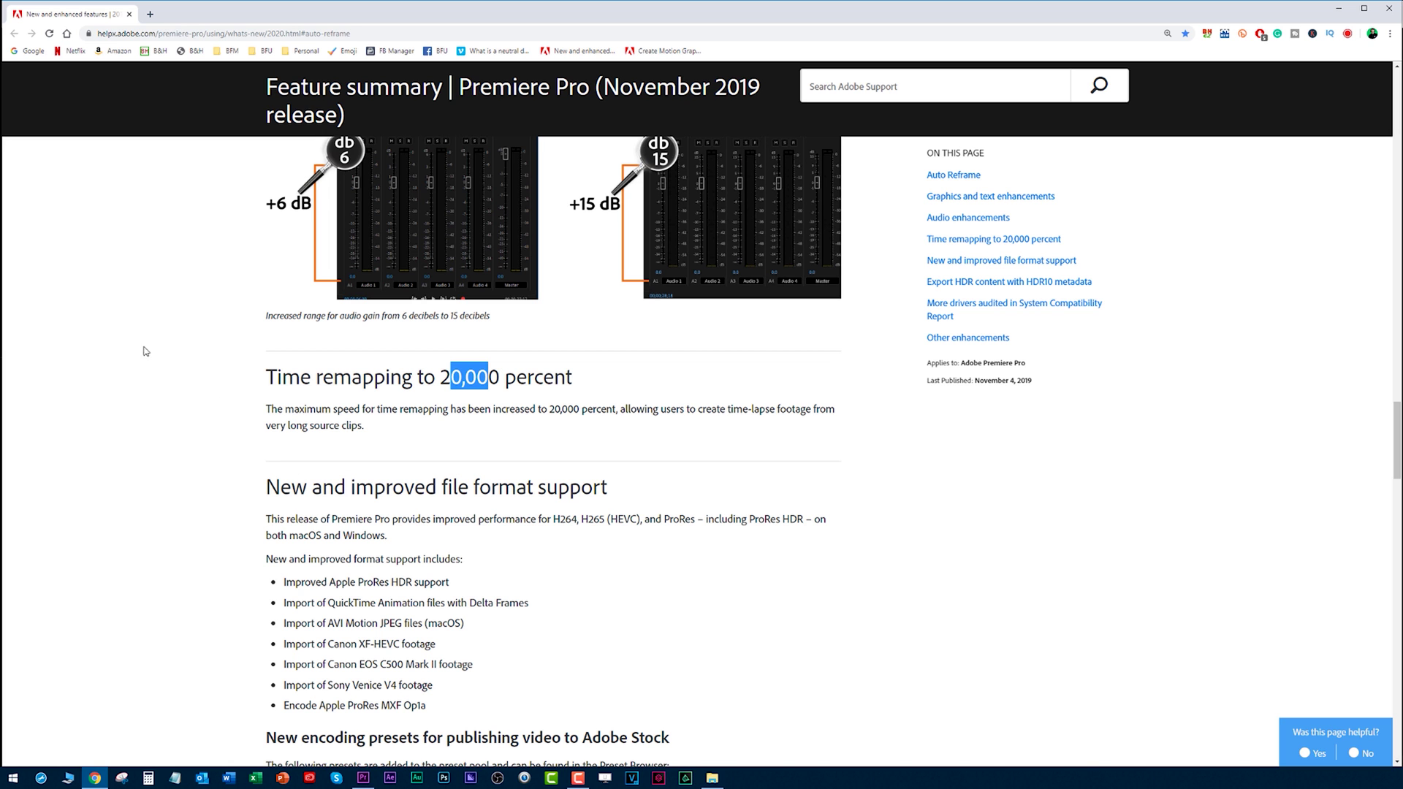
- Skim the Adobe Help feature summary down to the footer and back up to Auto Reframe
scroll(121, 333, down, 3)
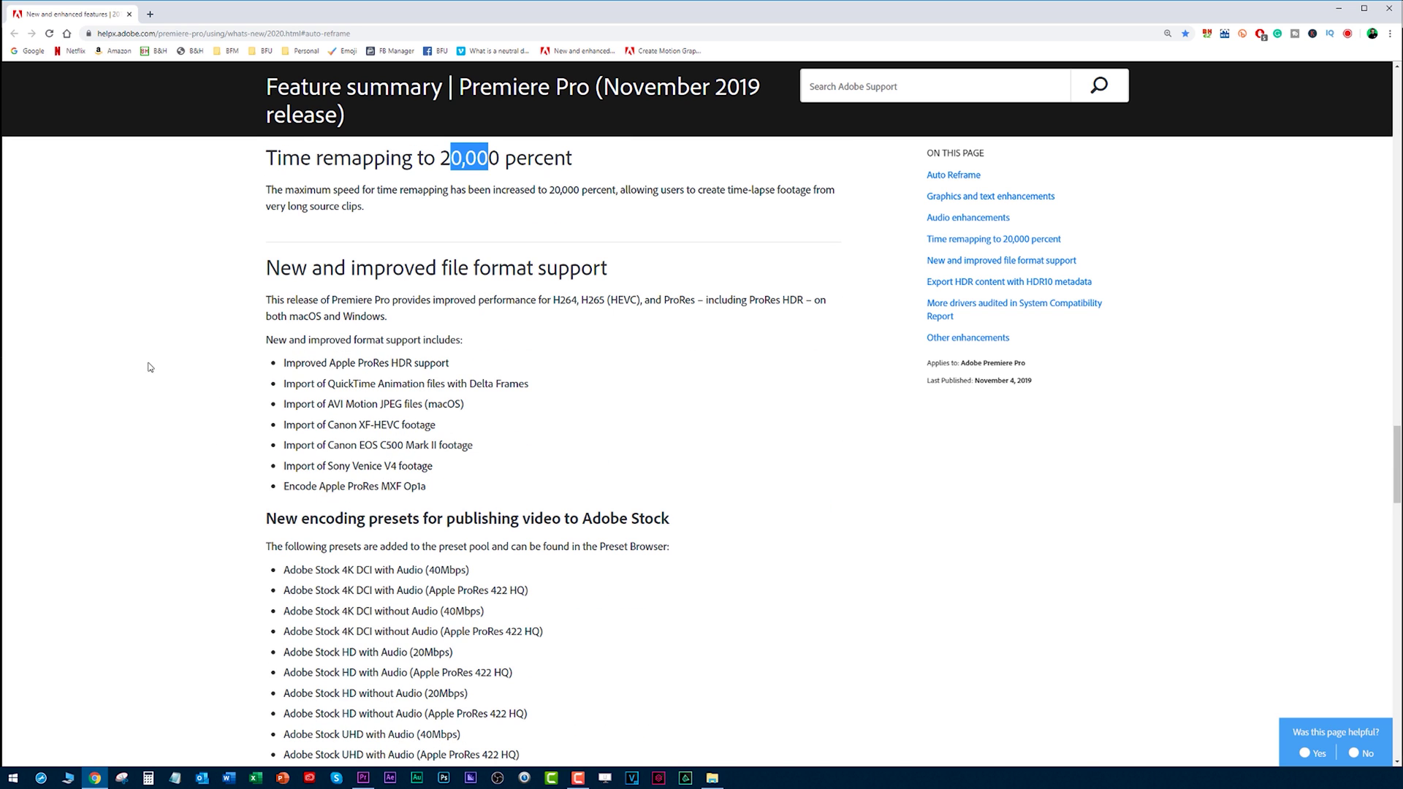
scroll(175, 377, down, 11)
scroll(175, 377, down, 9)
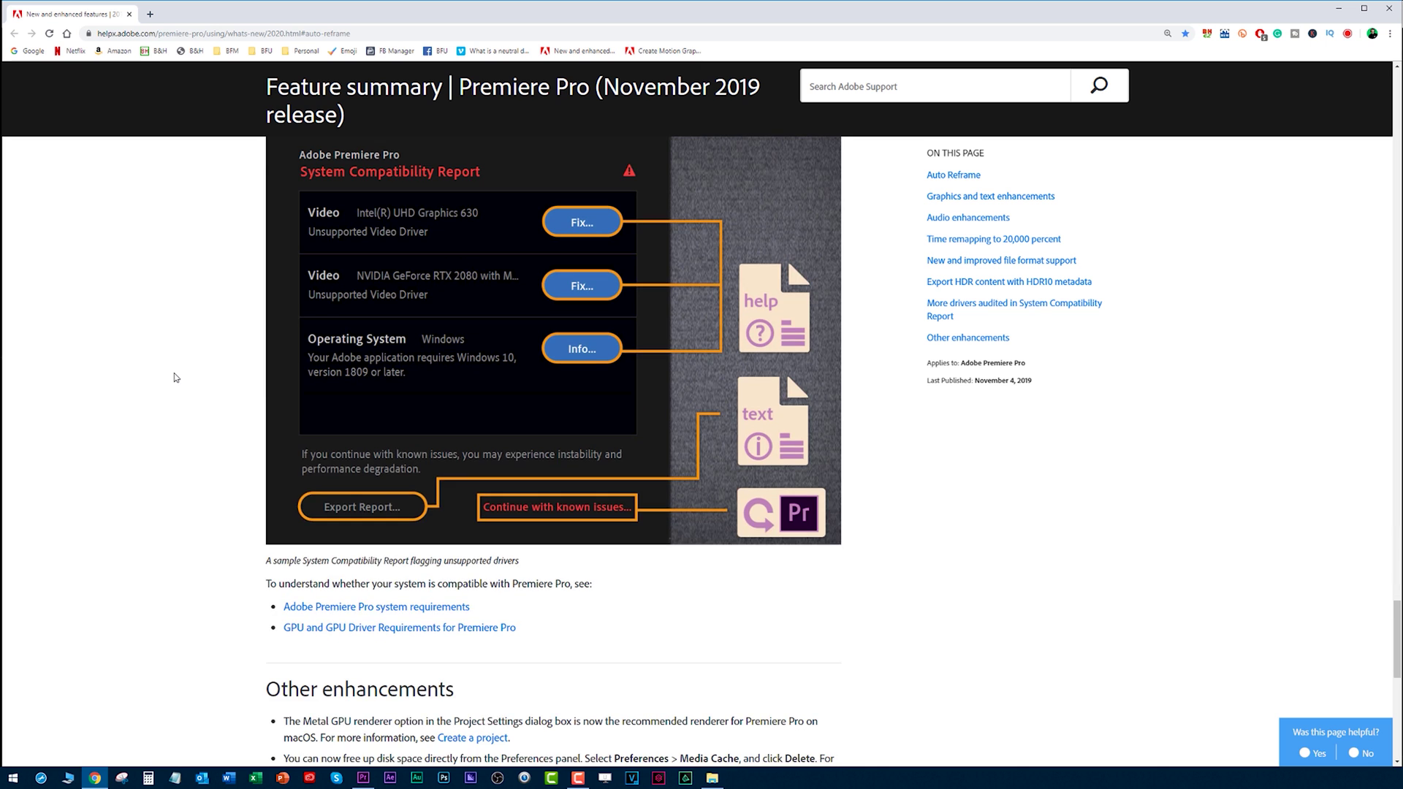
scroll(176, 377, up, 2)
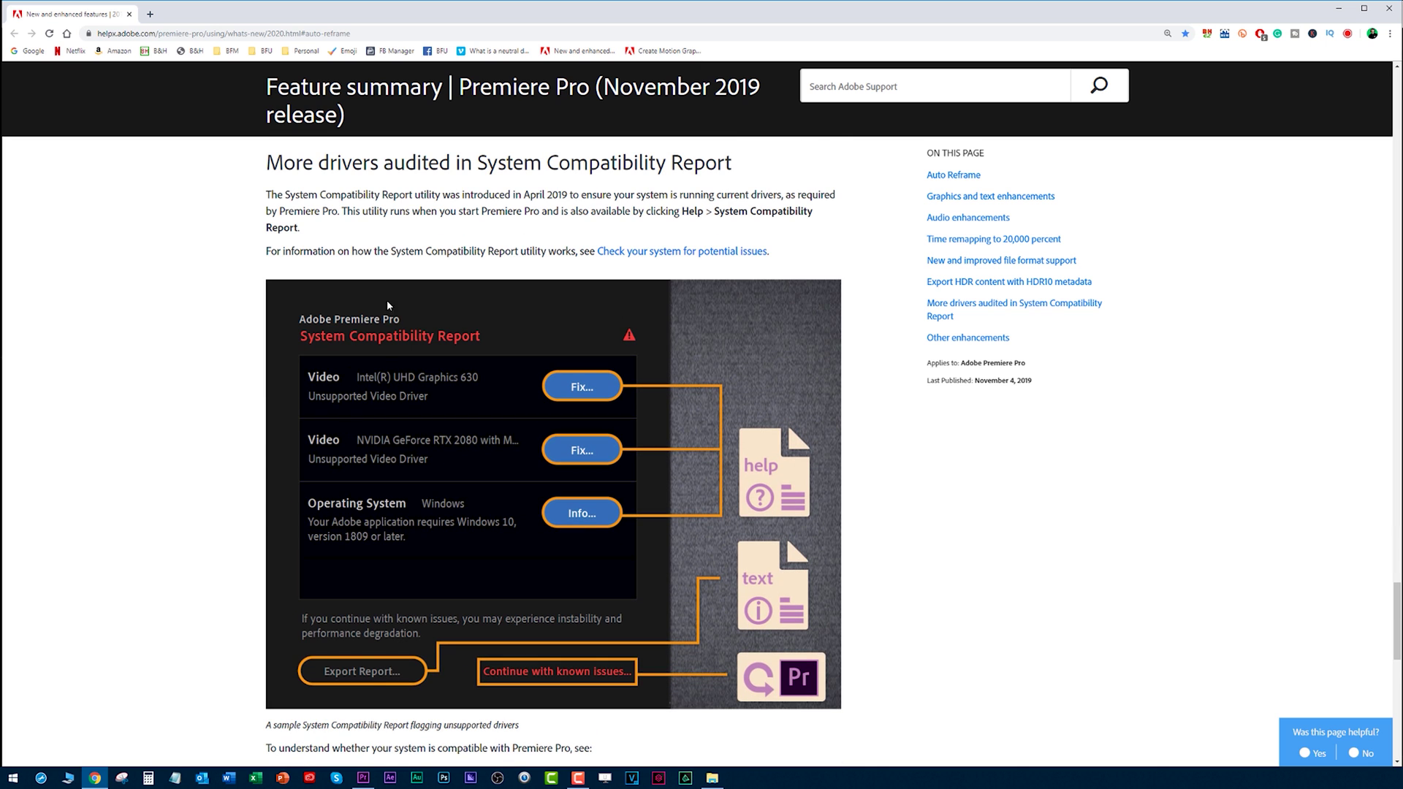
scroll(187, 382, down, 6)
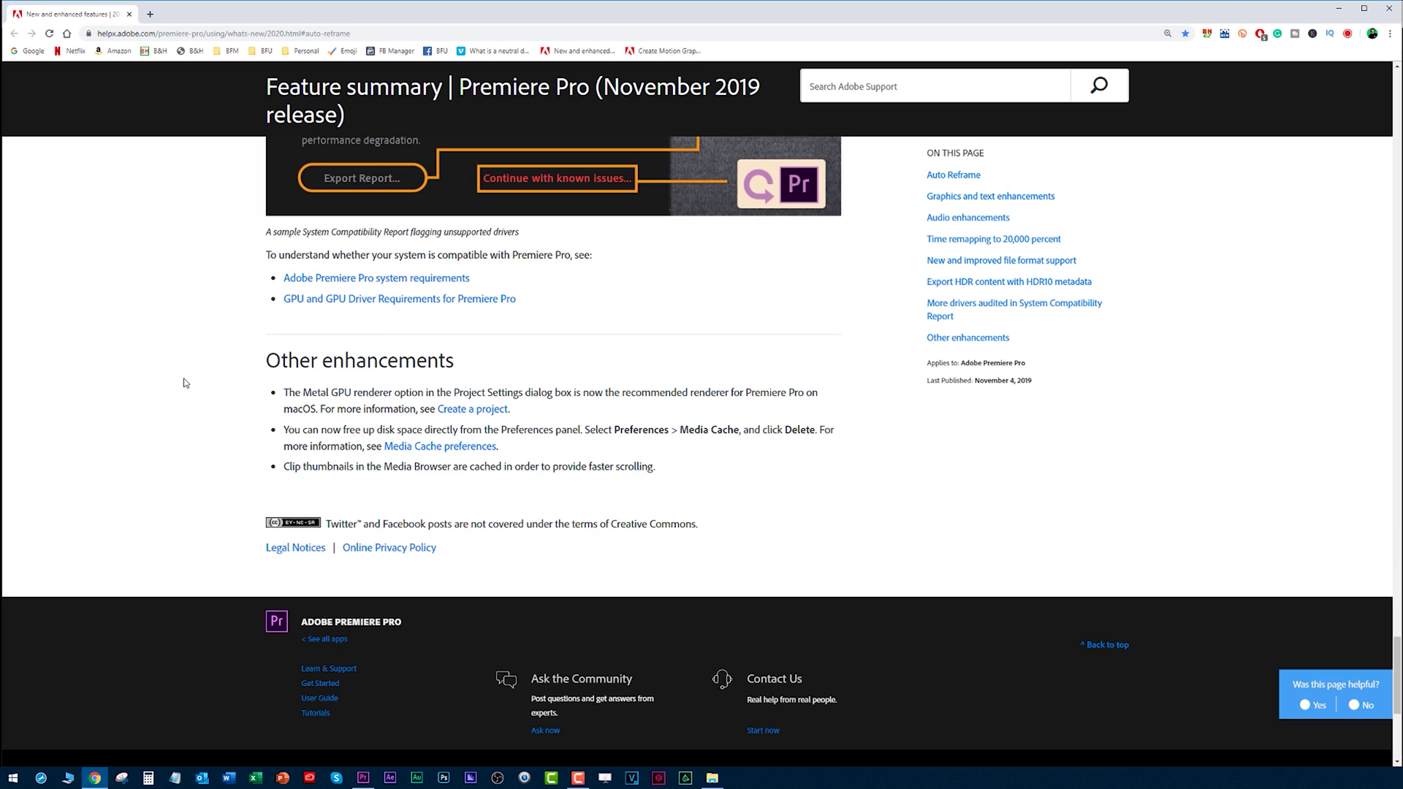
scroll(181, 372, up, 20)
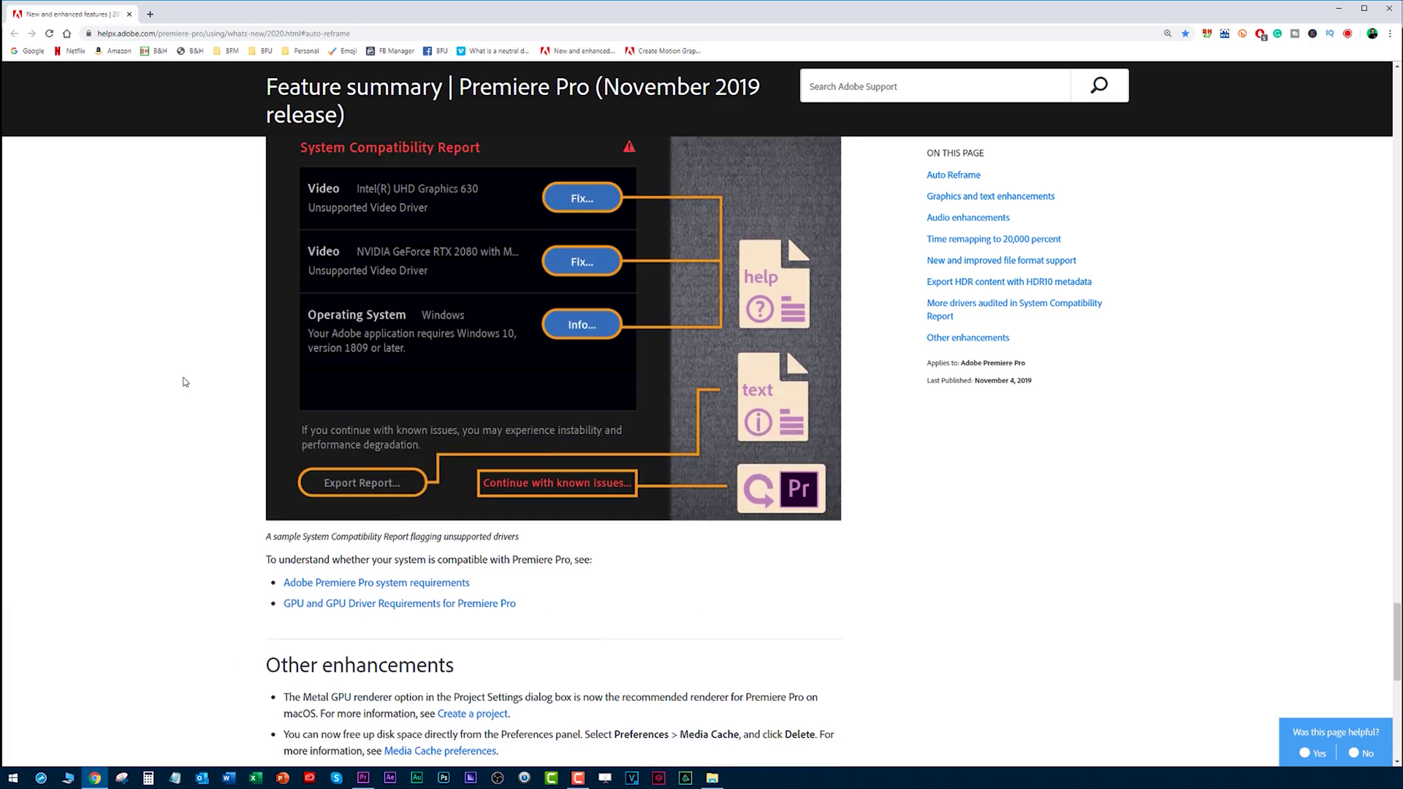
scroll(174, 343, up, 20)
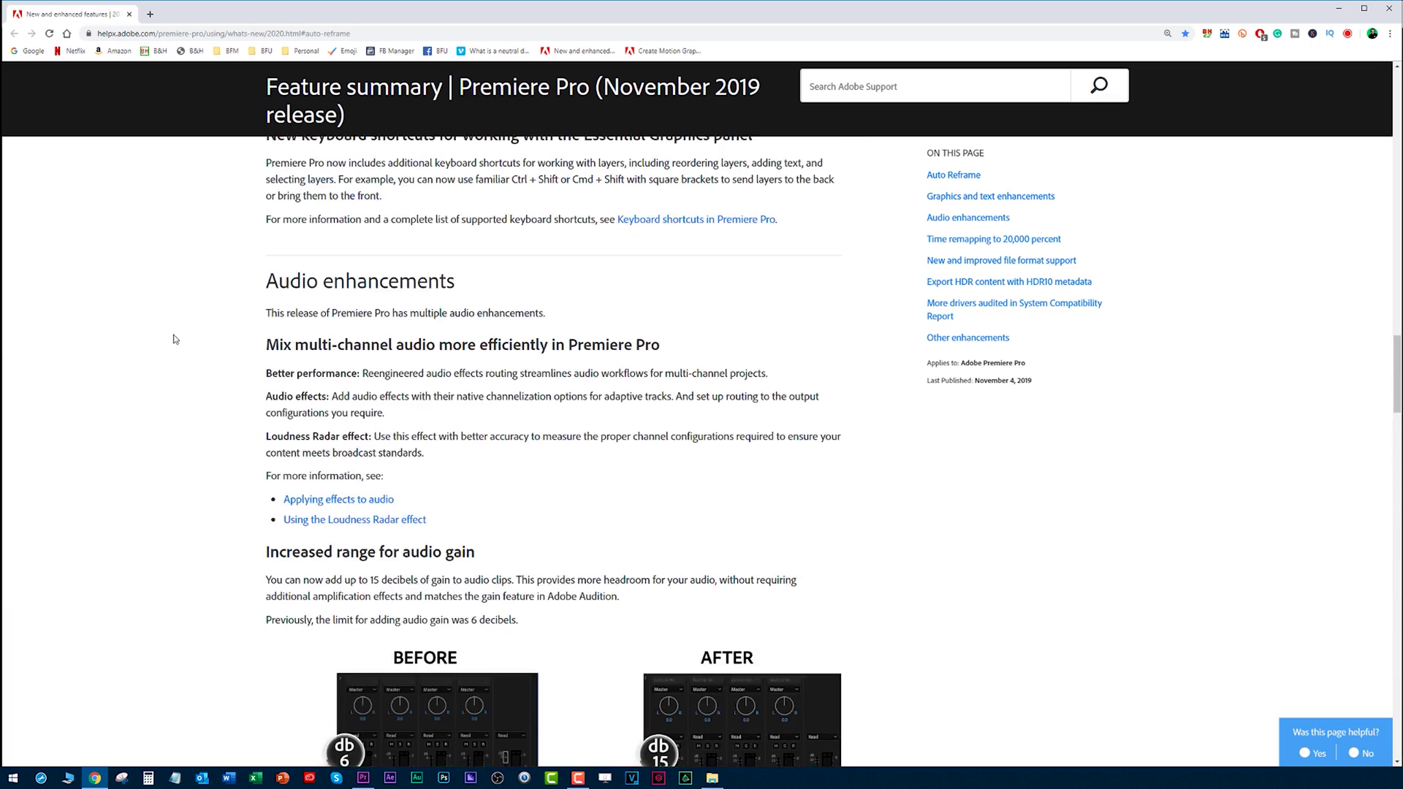
scroll(163, 293, up, 6)
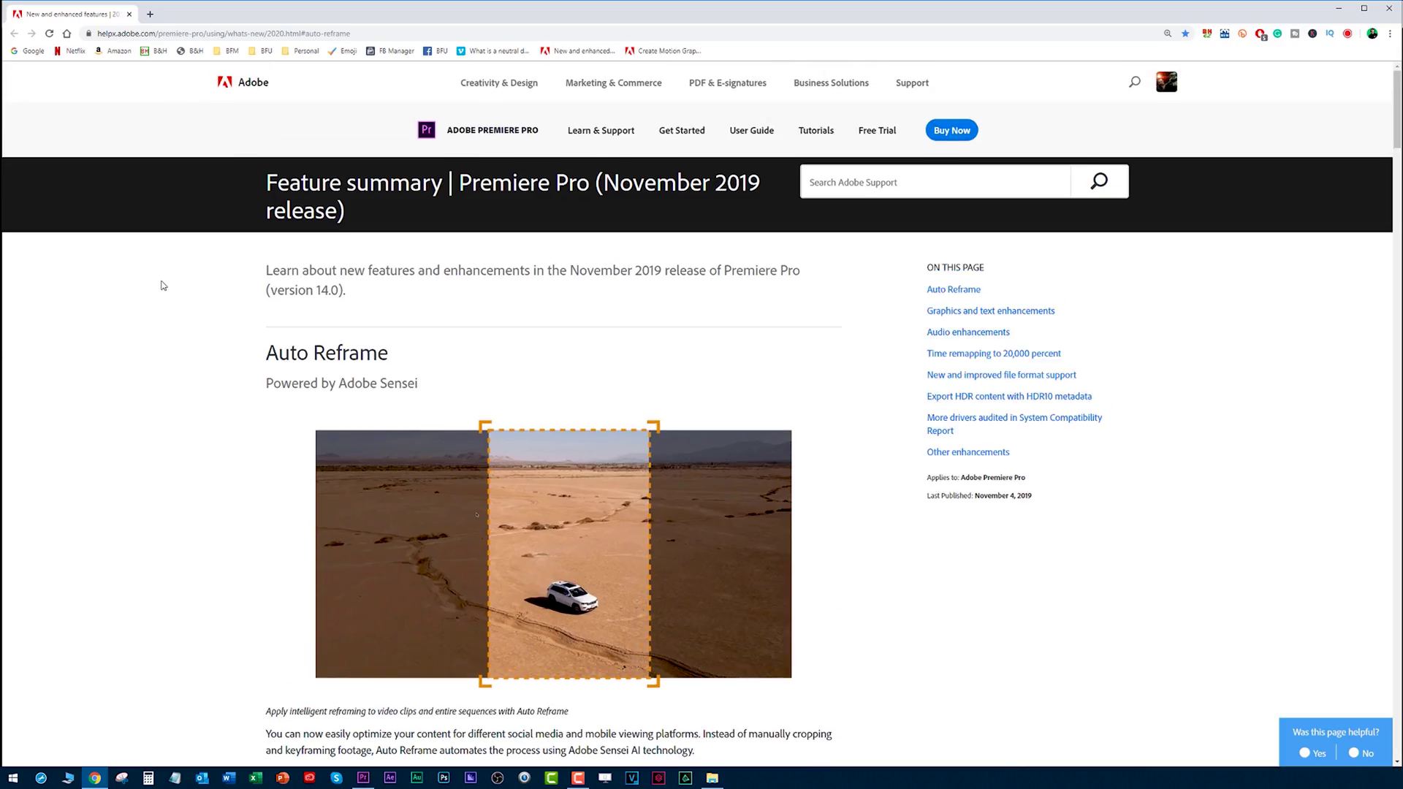
- Scroll down to the Audio enhancements section, then bring Premiere Pro back to the front
scroll(164, 289, down, 11)
scroll(165, 295, up, 3)
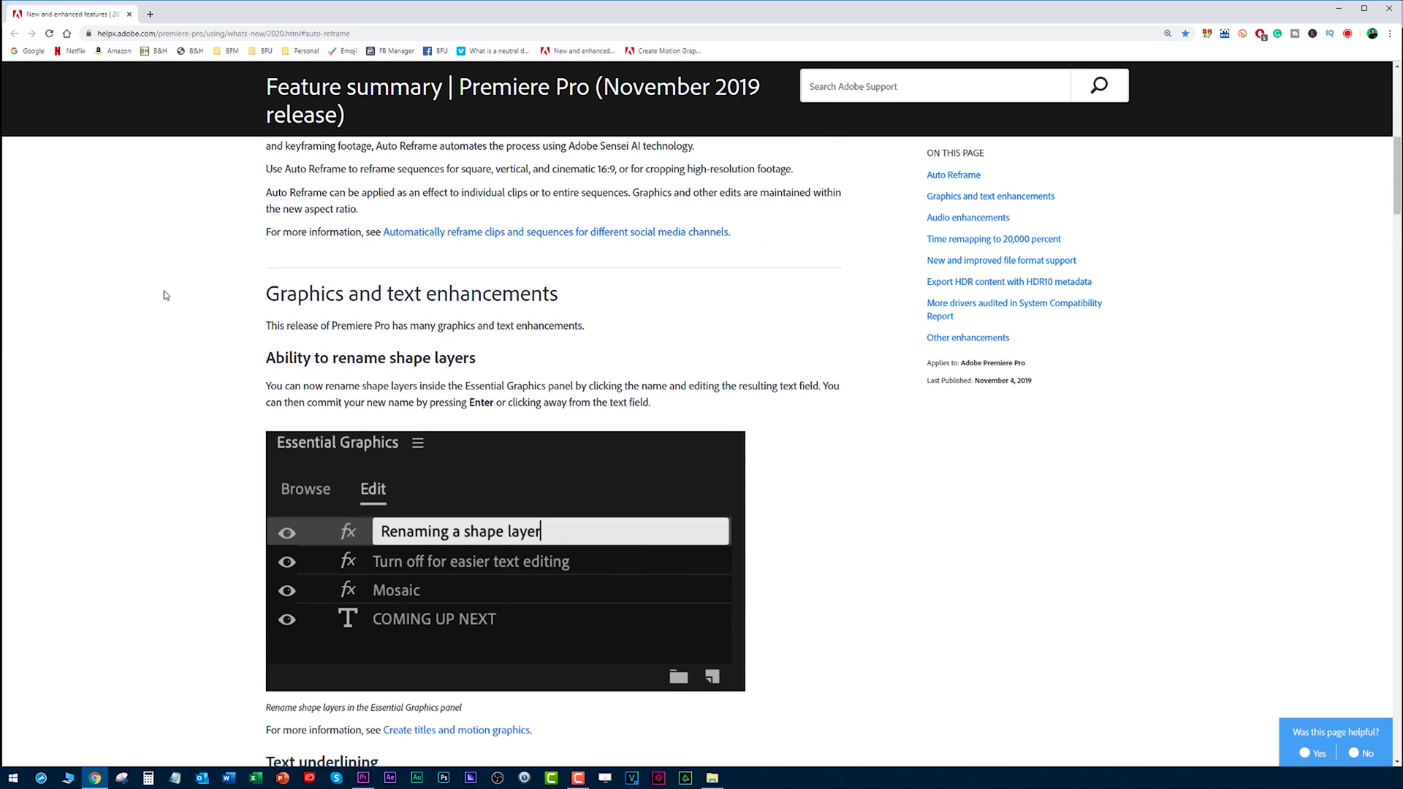
scroll(152, 307, down, 14)
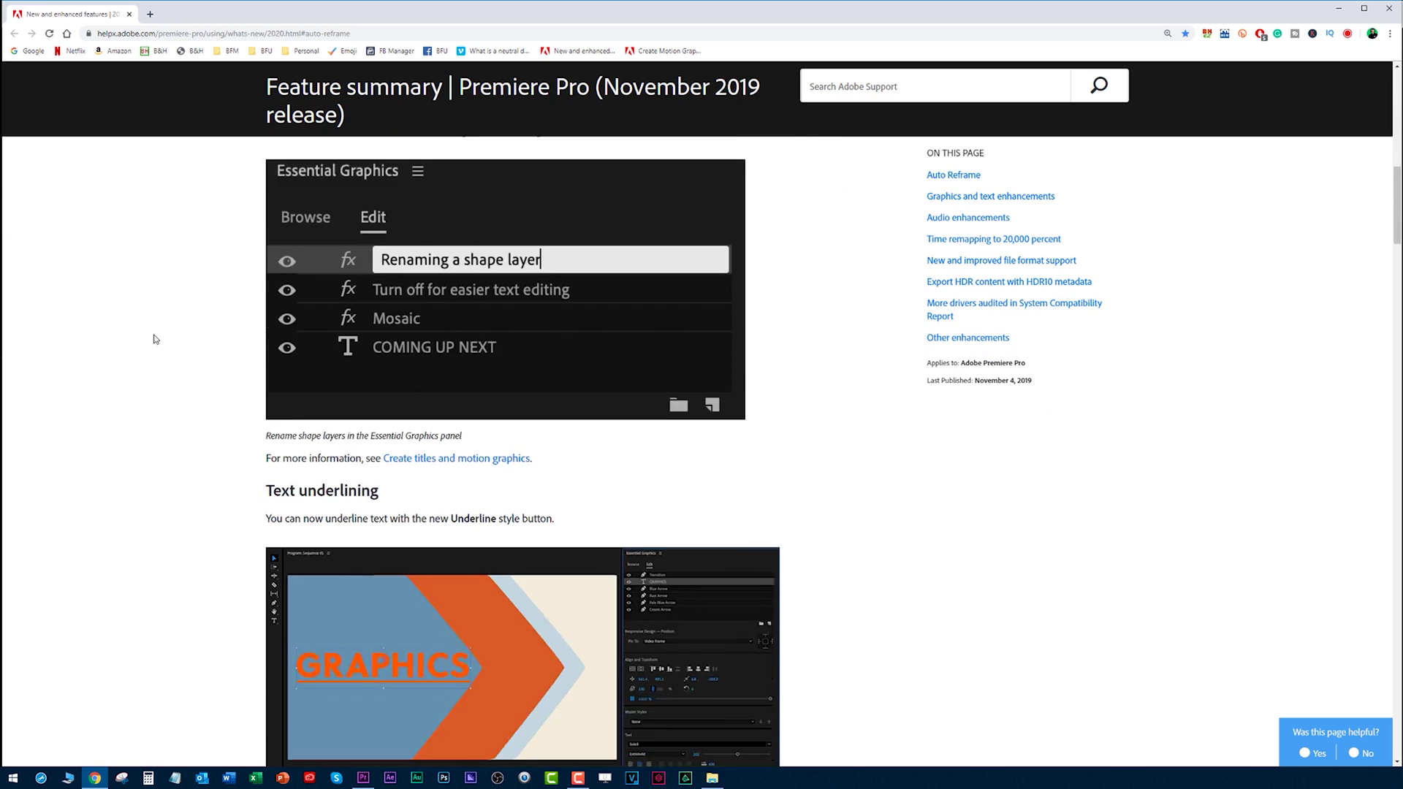
scroll(154, 336, down, 3)
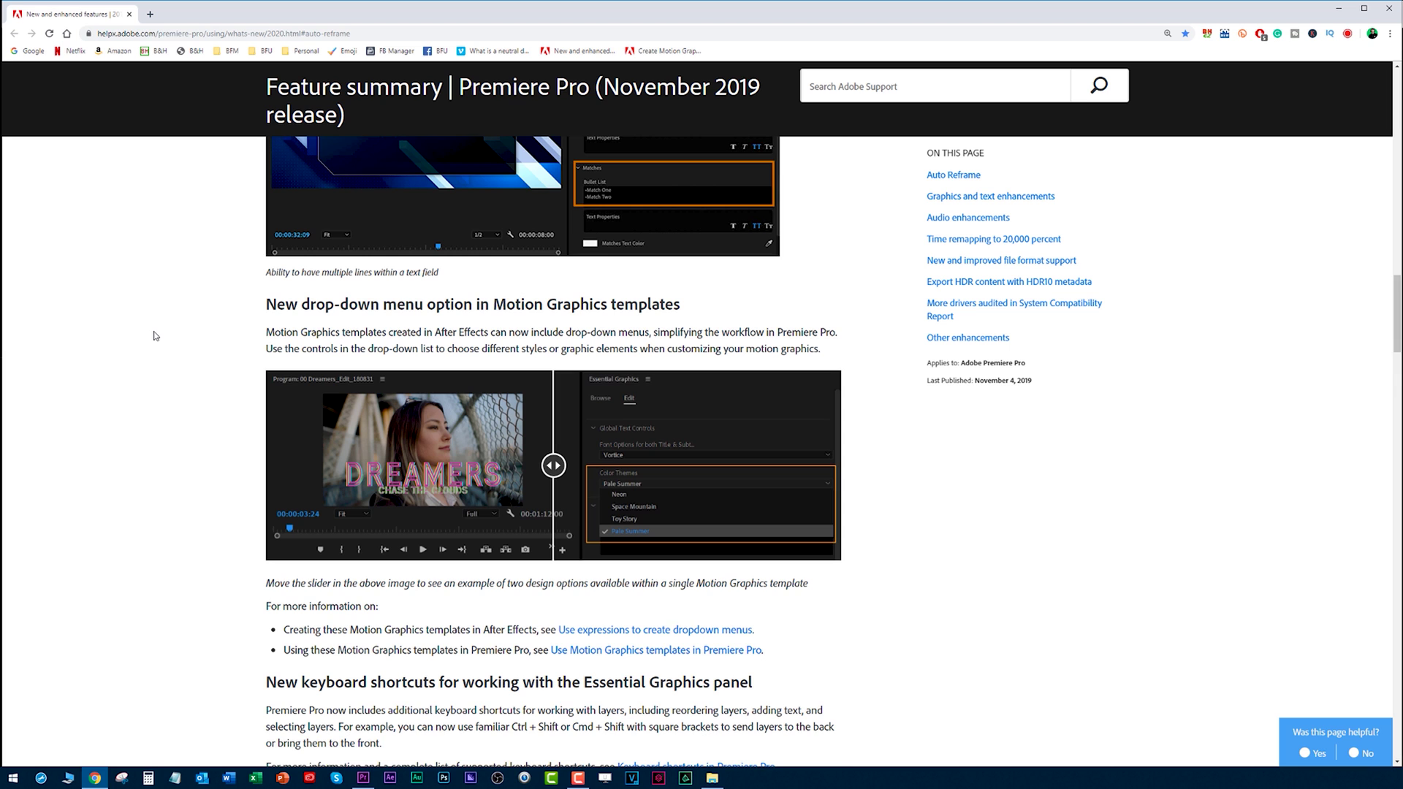
scroll(154, 335, down, 7)
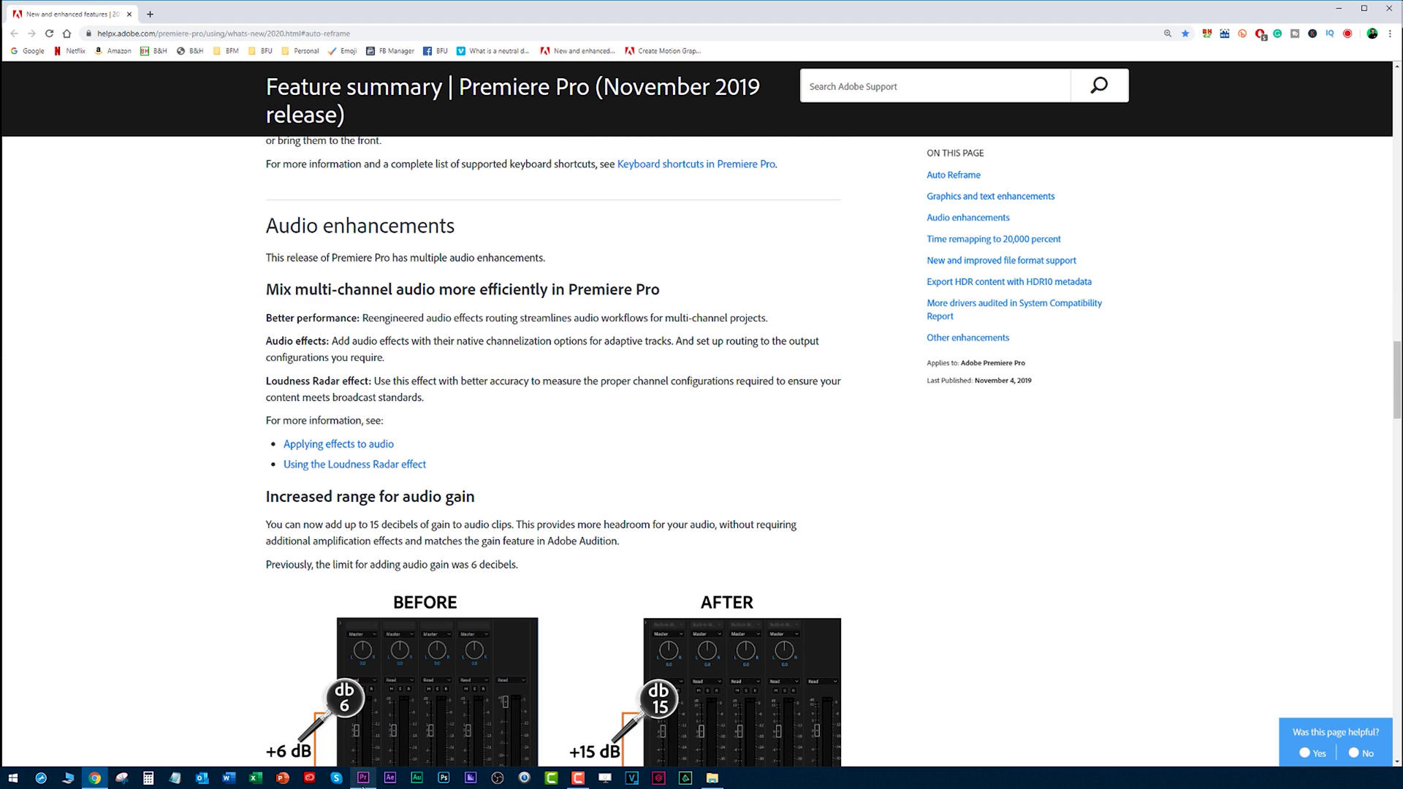
click(363, 779)
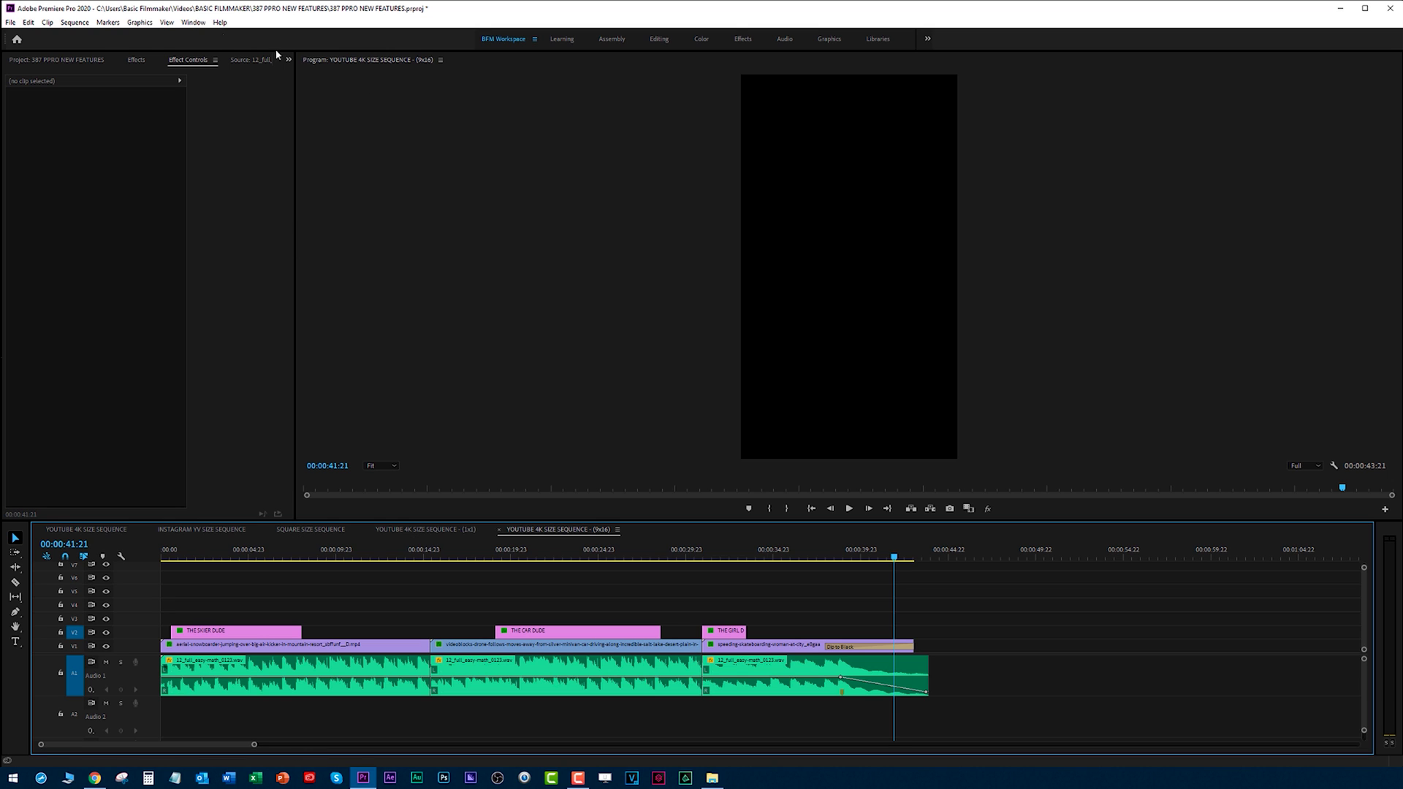
- Check Creative Cloud Desktop's Updates page listing Premiere Pro as updated today, then return to Premiere
click(199, 24)
click(204, 195)
click(308, 779)
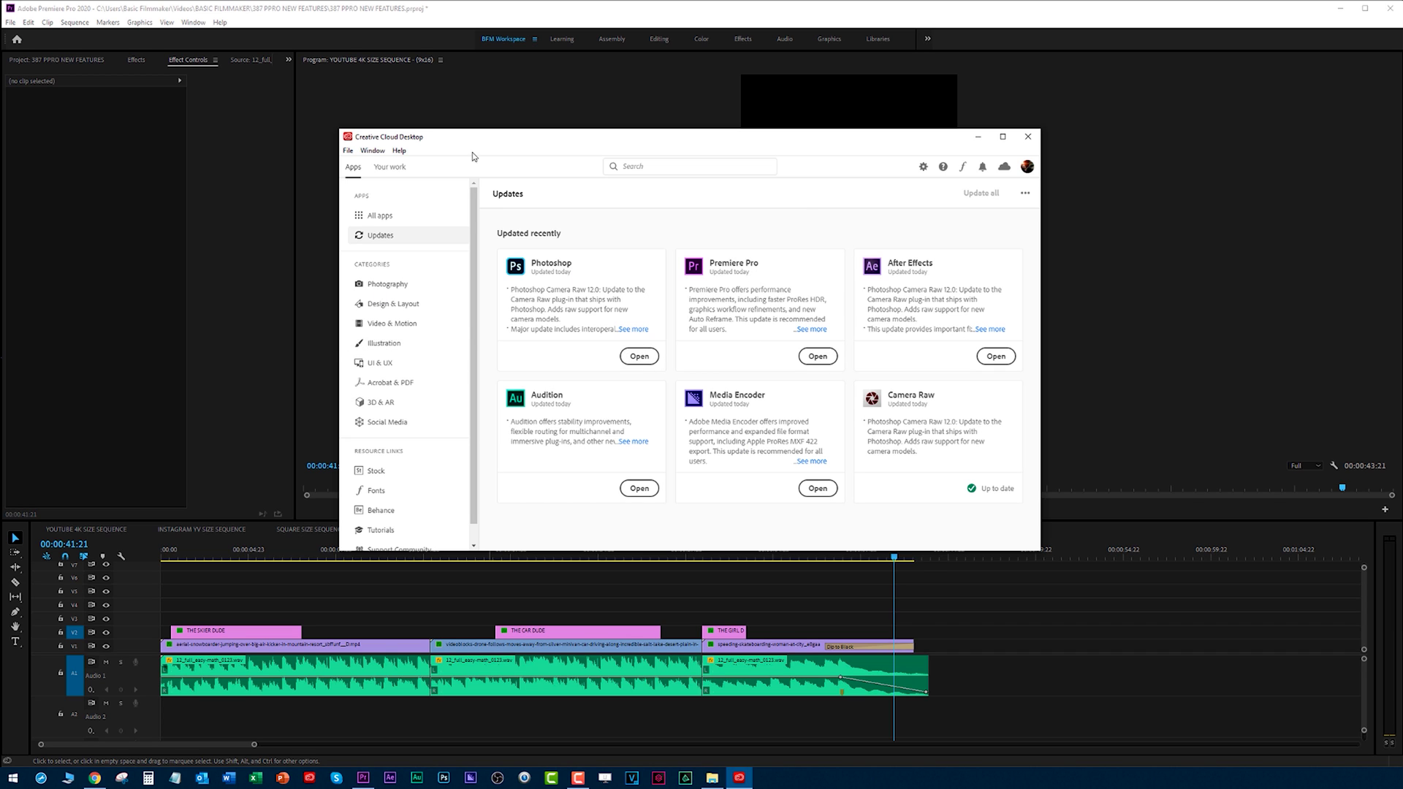
click(491, 12)
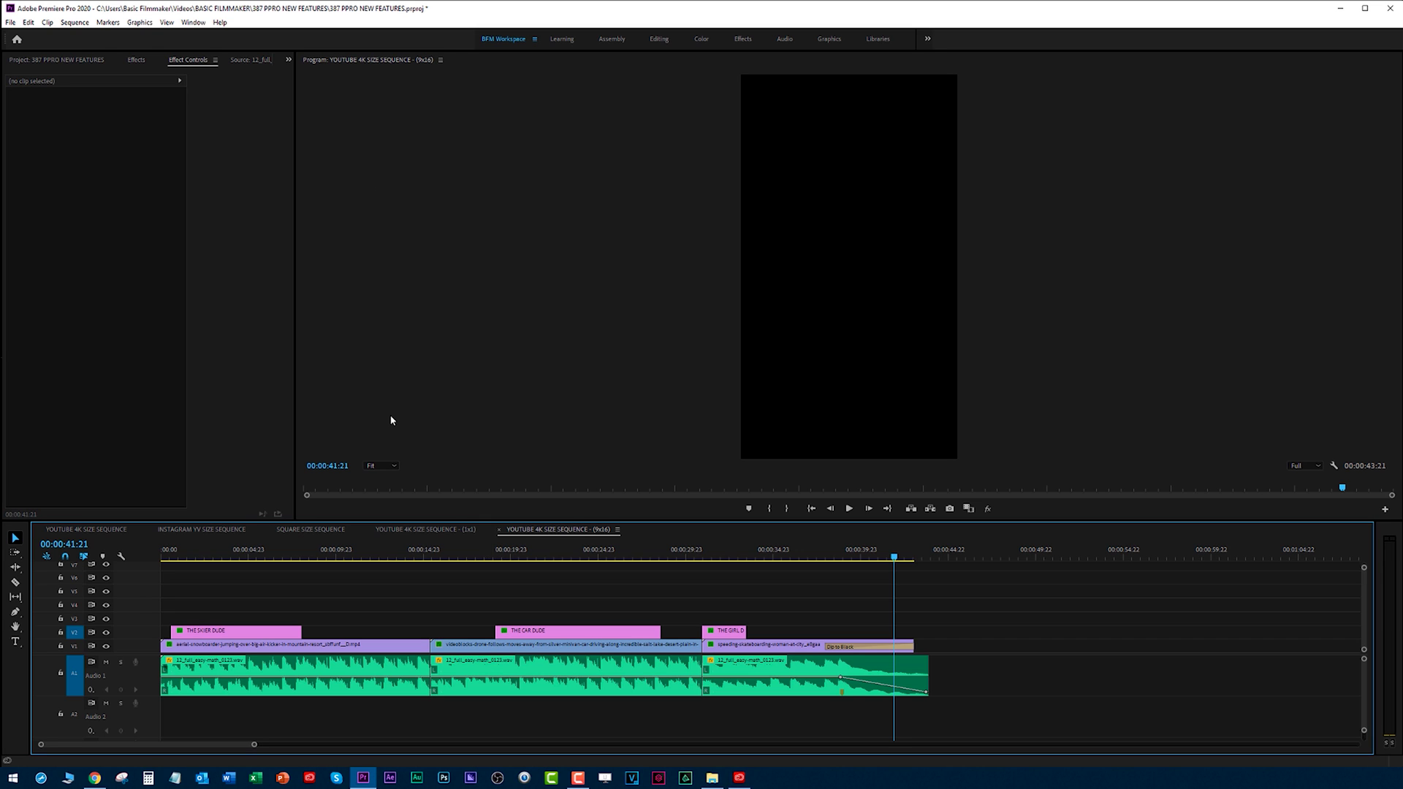
- Switch to the 16:9 YOUTUBE 4K SIZE SEQUENCE and preview its skier, car and skateboarder shots
click(192, 554)
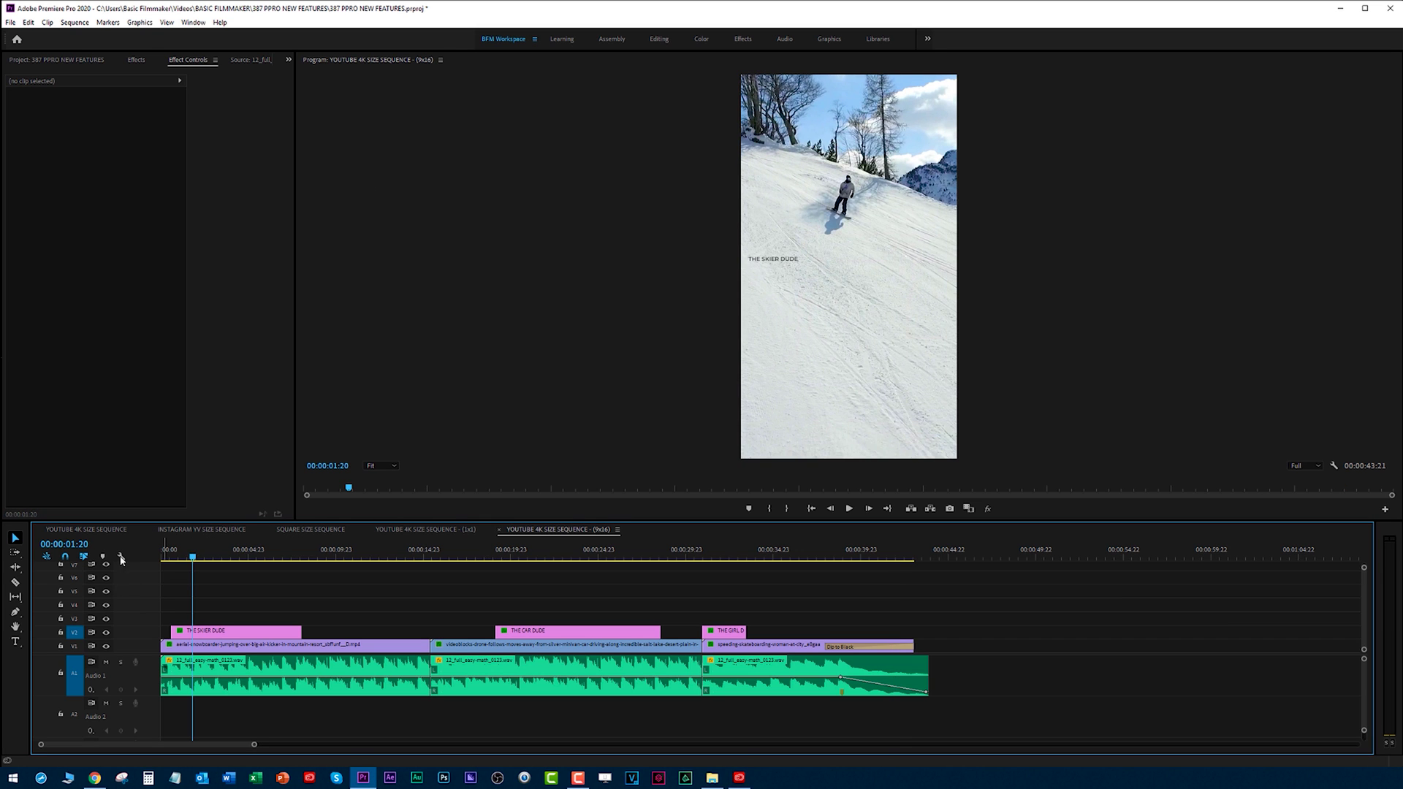
click(86, 530)
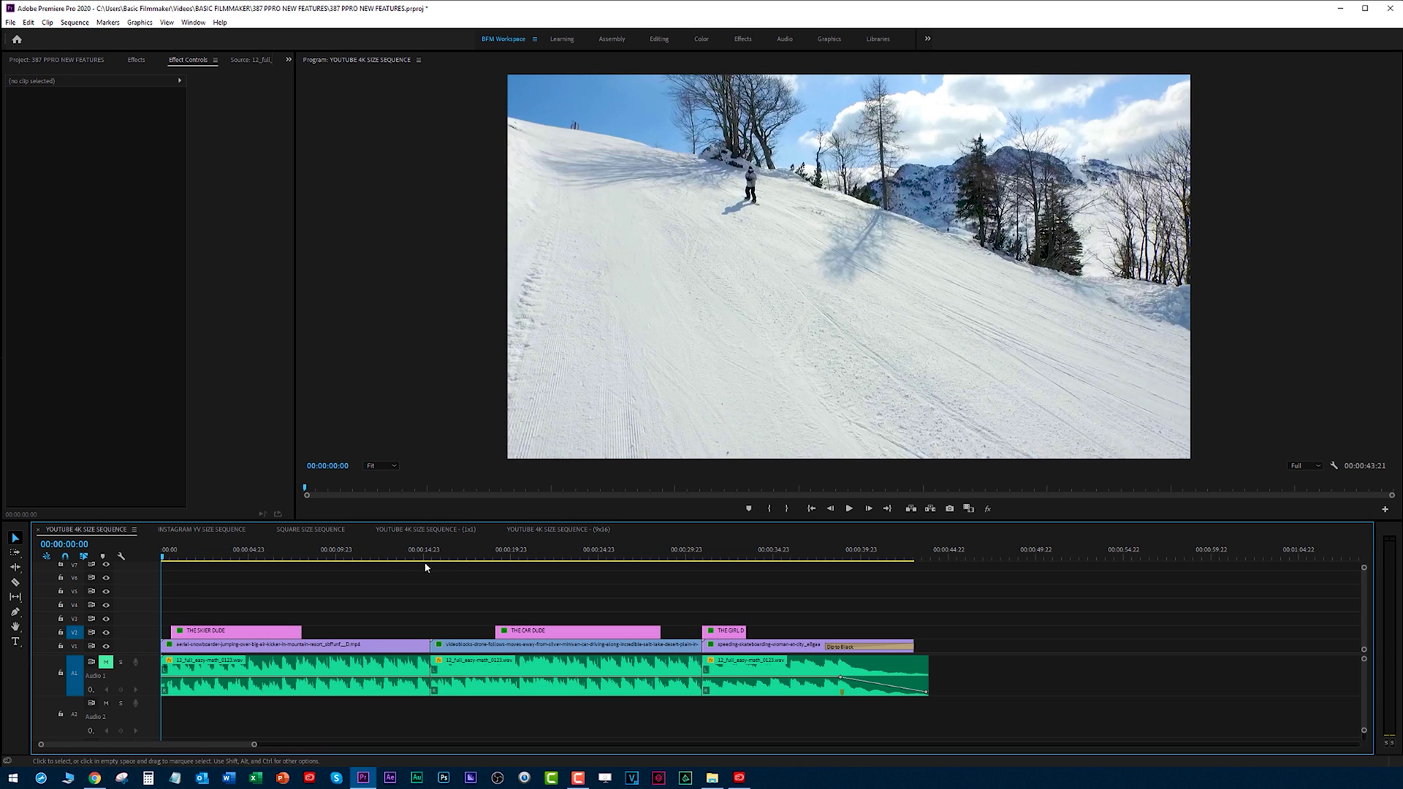
click(460, 553)
click(691, 555)
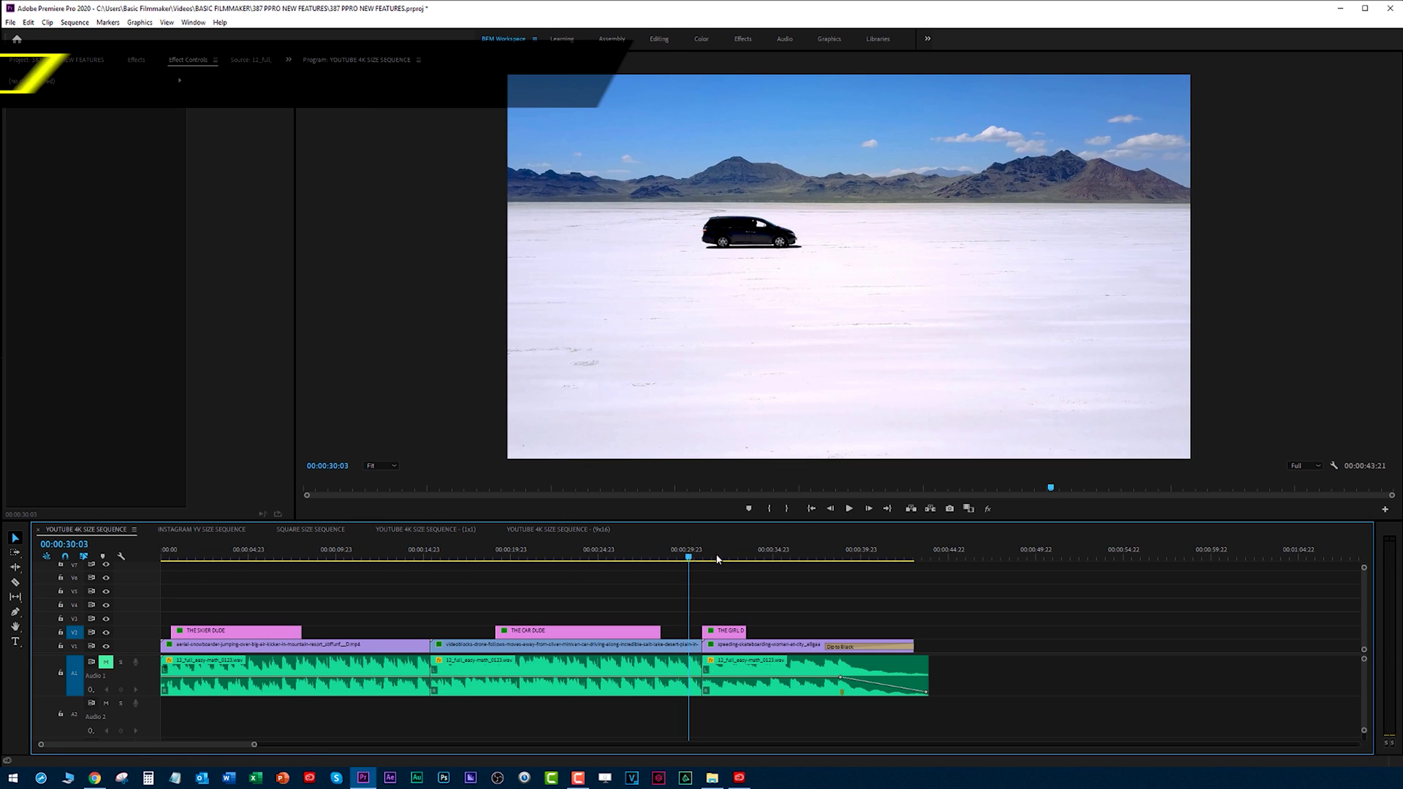
click(793, 556)
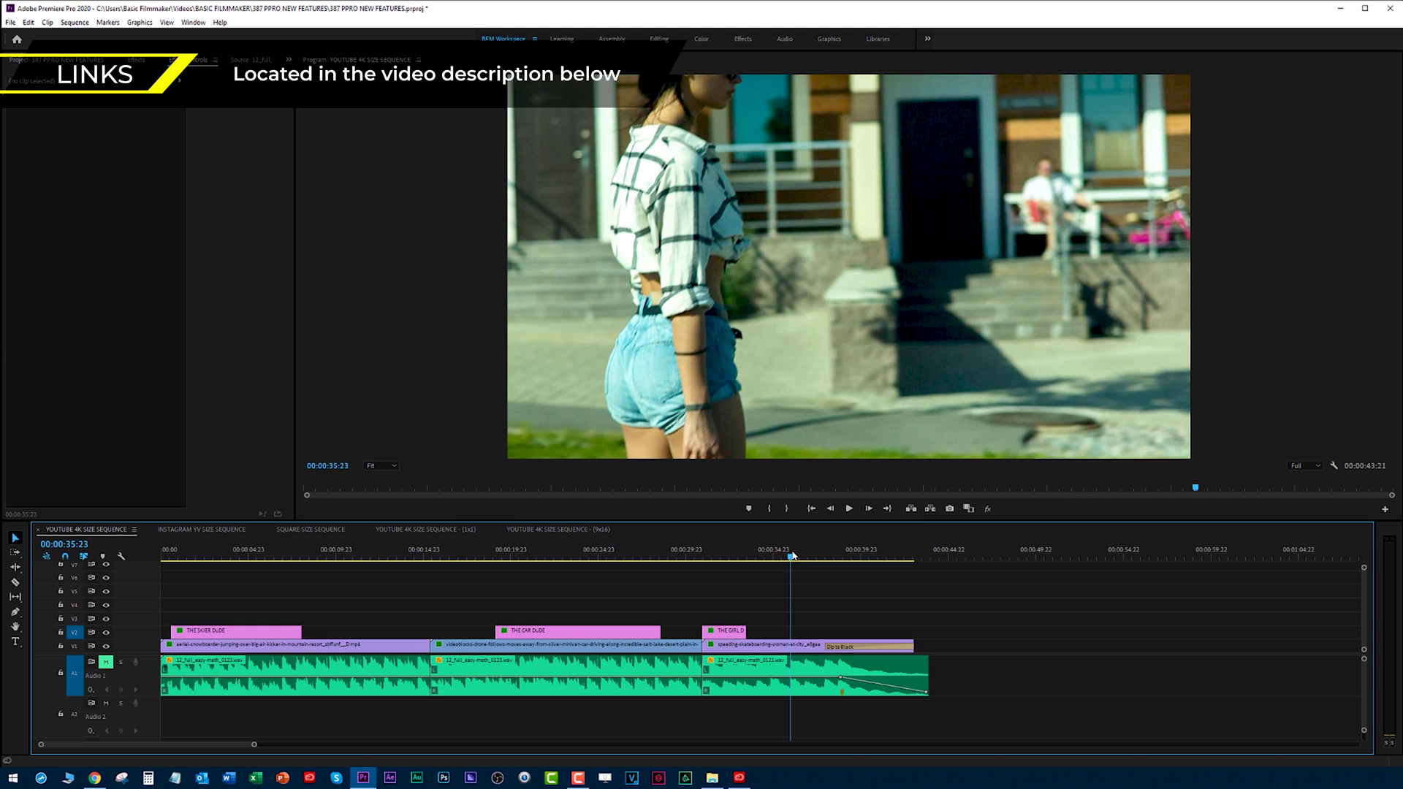